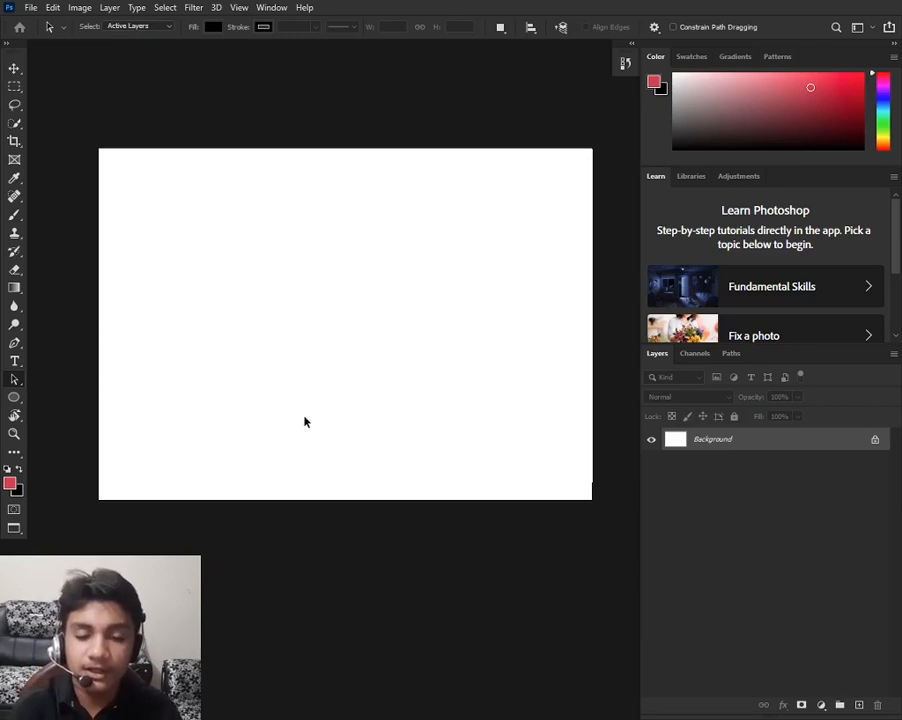
# Switch to the Move tool.
pyautogui.moveTo(350, 362); pyautogui.dragTo(345, 333)
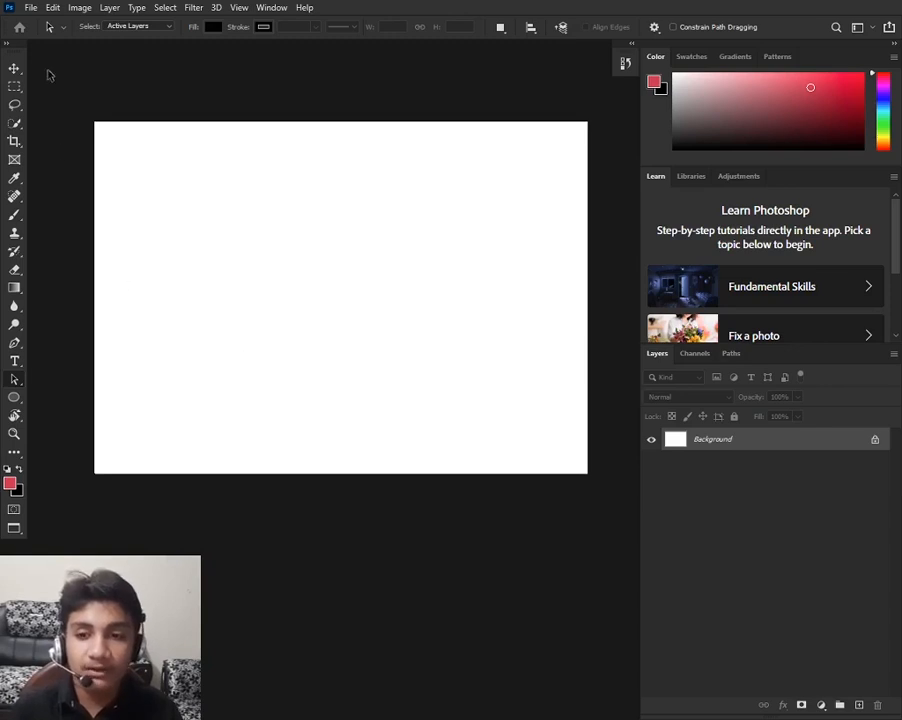
pyautogui.click(14, 68)
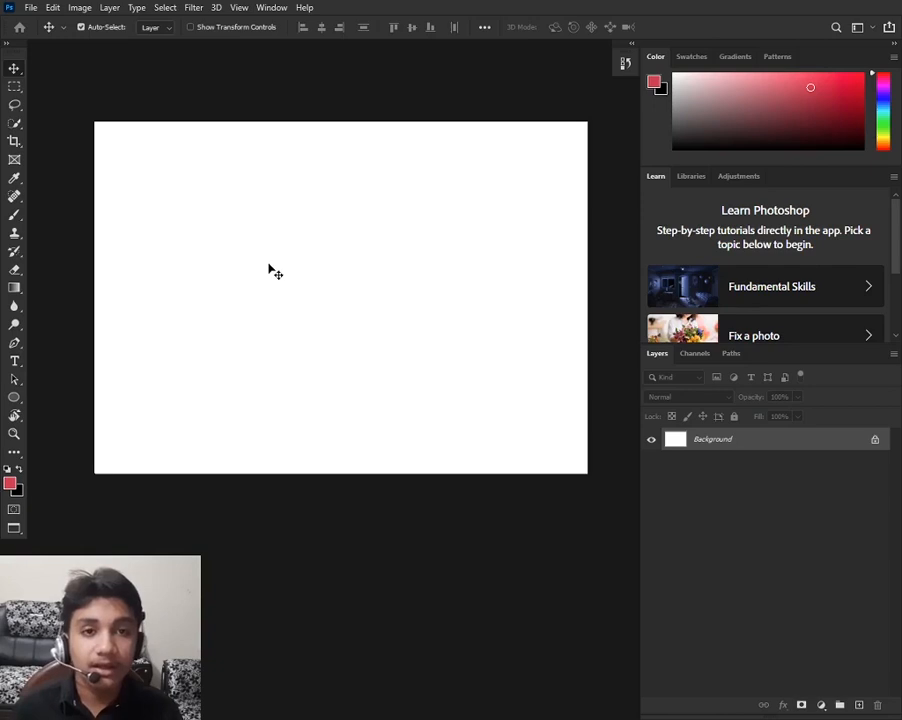
pyautogui.click(31, 7)
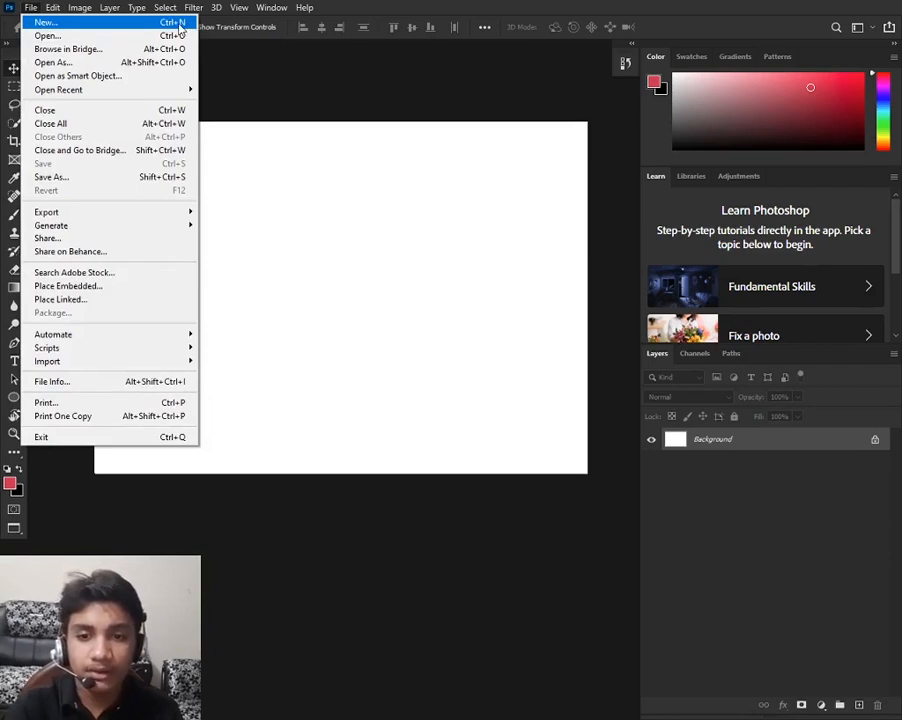
pyautogui.click(362, 108)
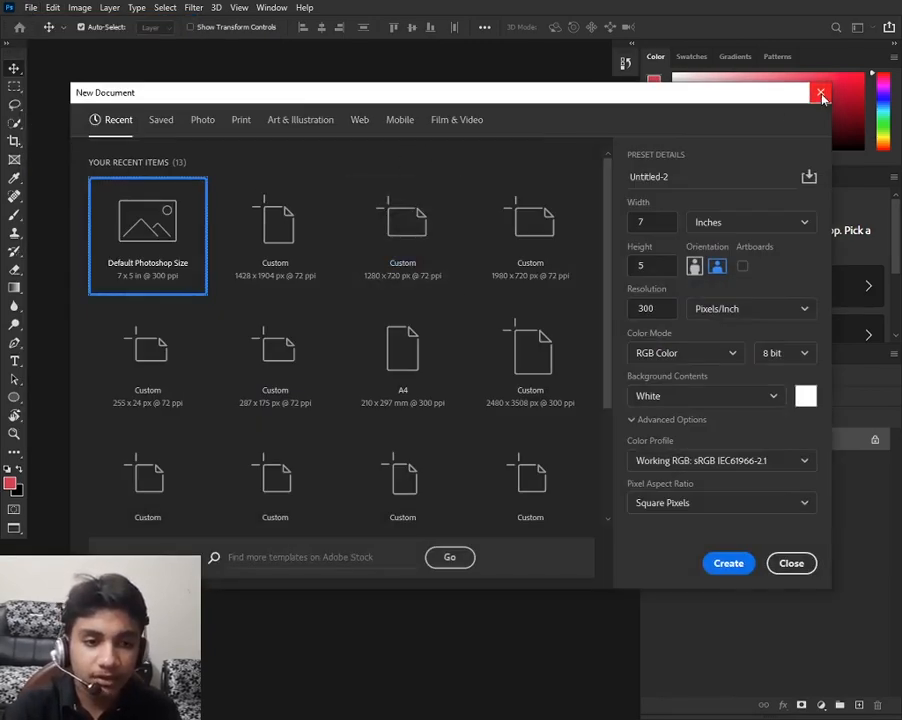
pyautogui.click(820, 92)
# Start a new document and name it "first course" in its preset details.
pyautogui.click(33, 9)
pyautogui.click(42, 20)
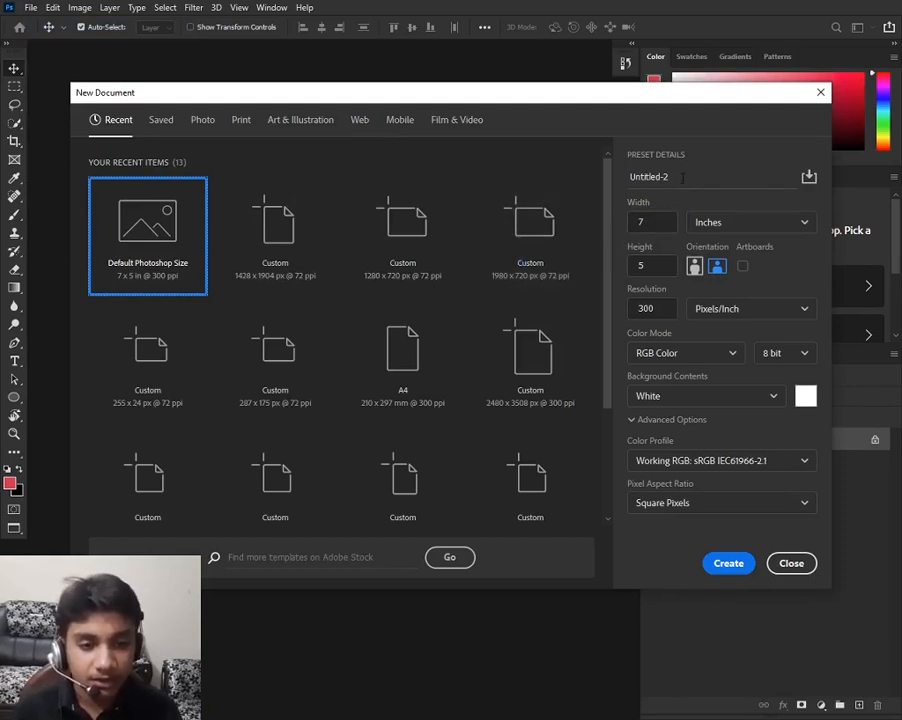
pyautogui.moveTo(376, 101)
pyautogui.mouseDown()
pyautogui.moveTo(396, 130)
pyautogui.moveTo(362, 134)
pyautogui.moveTo(400, 118)
pyautogui.moveTo(386, 91)
pyautogui.mouseUp()
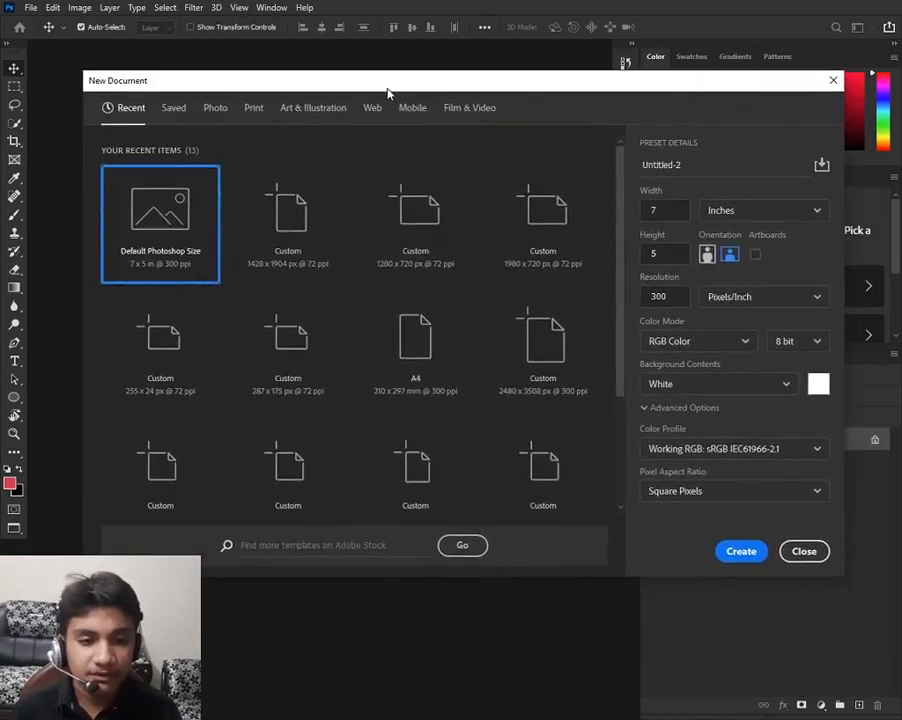
pyautogui.moveTo(634, 89); pyautogui.dragTo(676, 35)
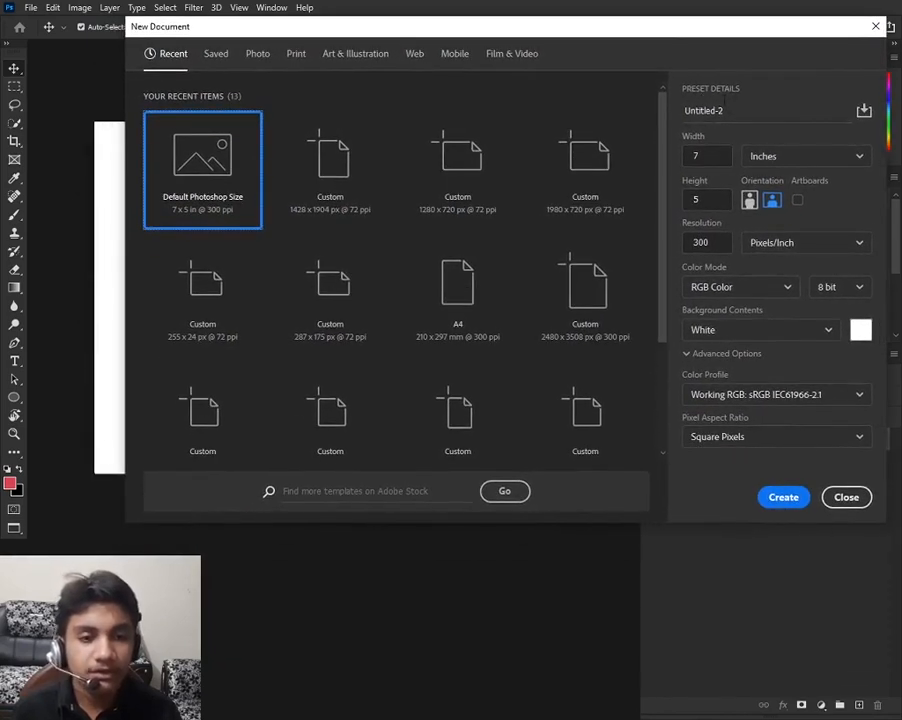
pyautogui.tripleClick(733, 110)
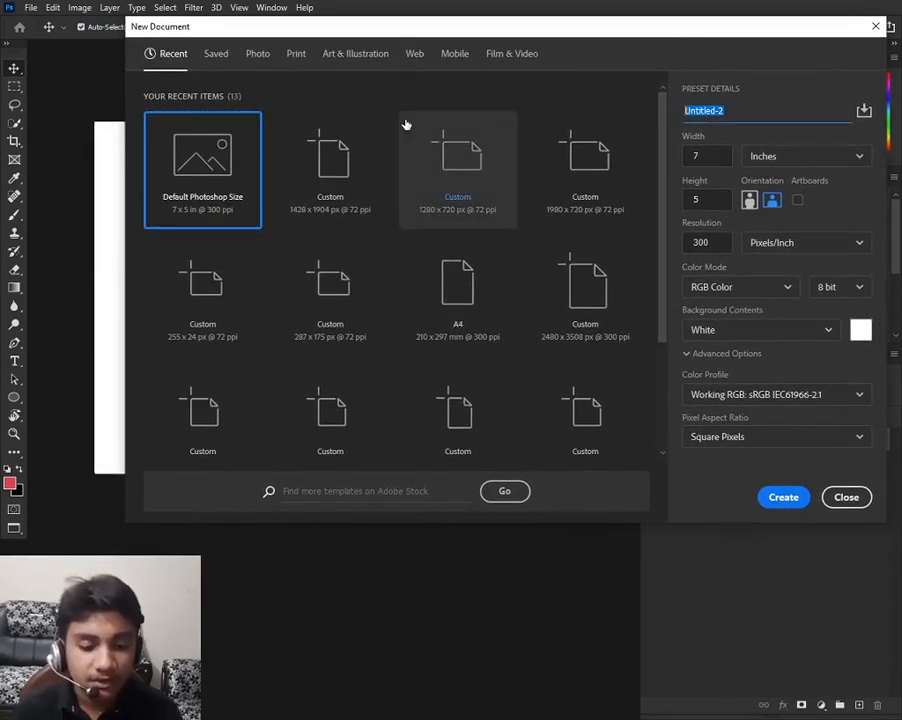
pyautogui.press('BackSpace')
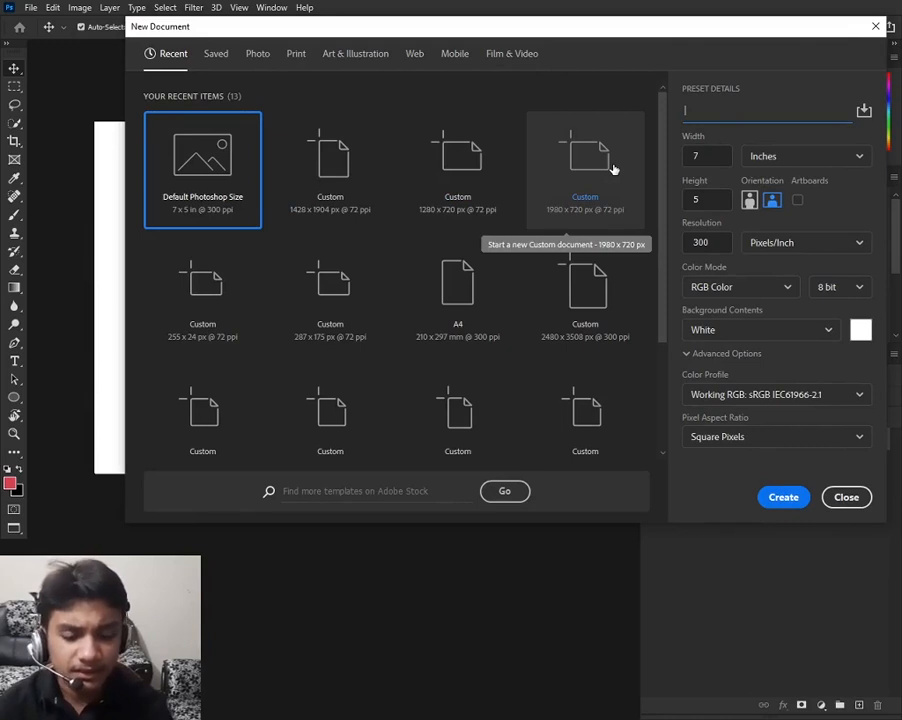
pyautogui.write('fi')
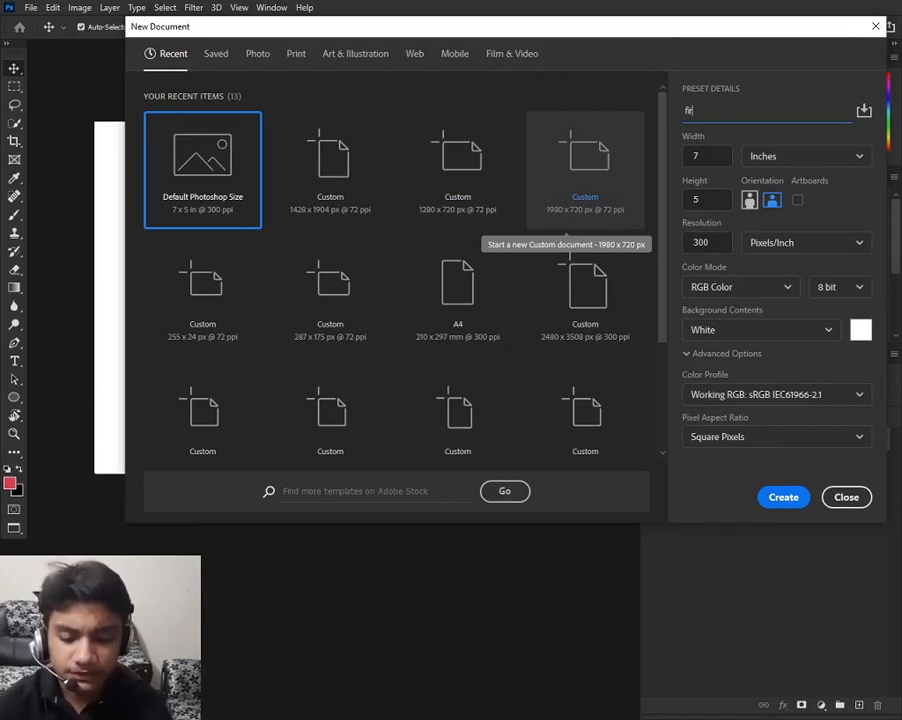
pyautogui.write('rst cous')
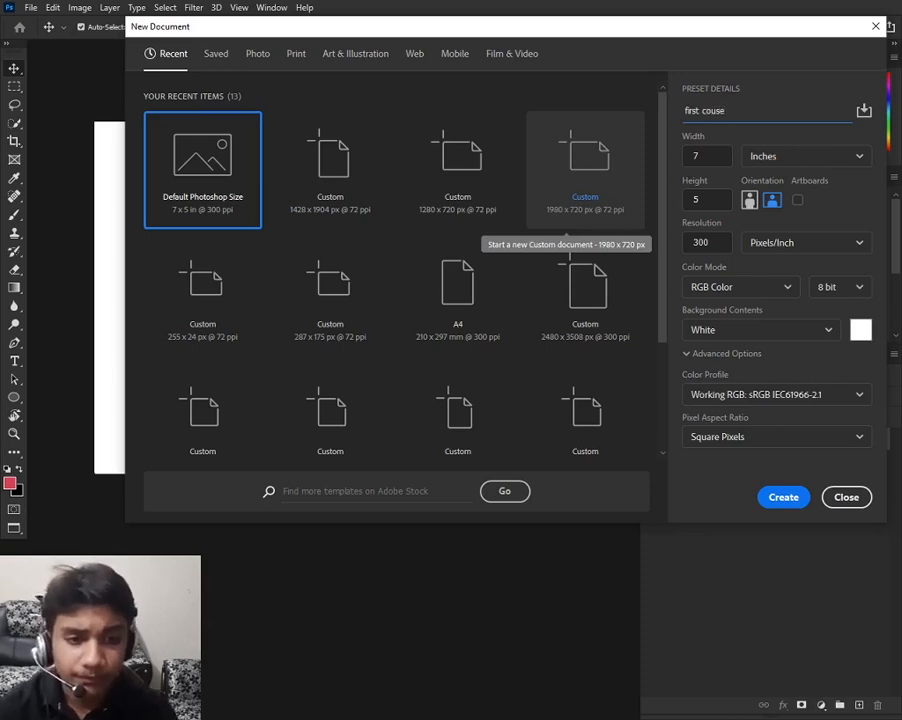
pyautogui.press('BackSpace')
pyautogui.write('rse')
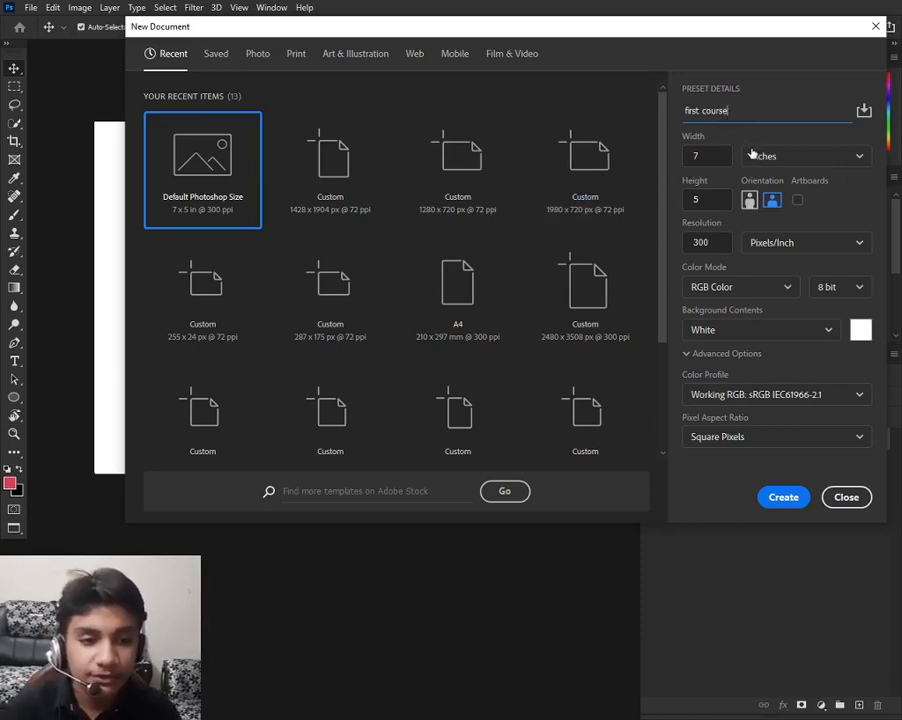
pyautogui.click(745, 94)
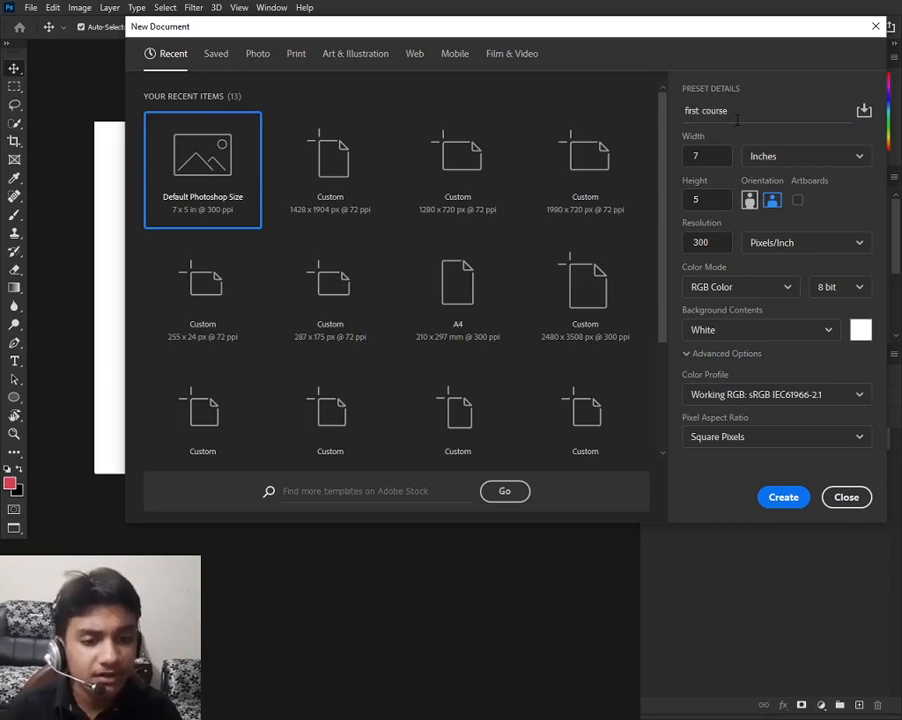
# Enter 7 as the new document's width and change the size unit from inches to pixels.
pyautogui.doubleClick(708, 156)
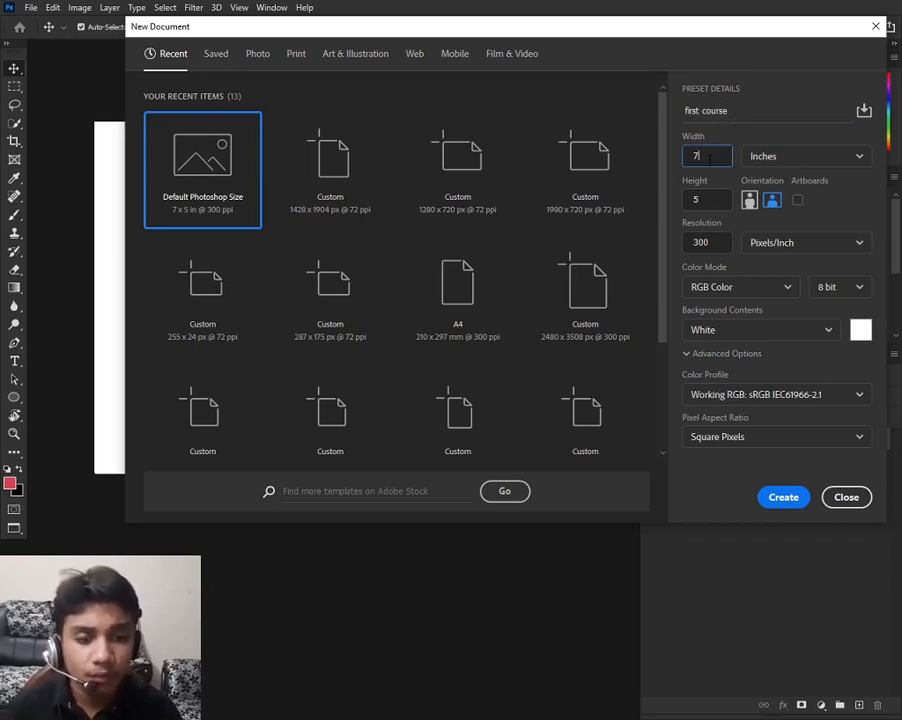
pyautogui.press('BackSpace')
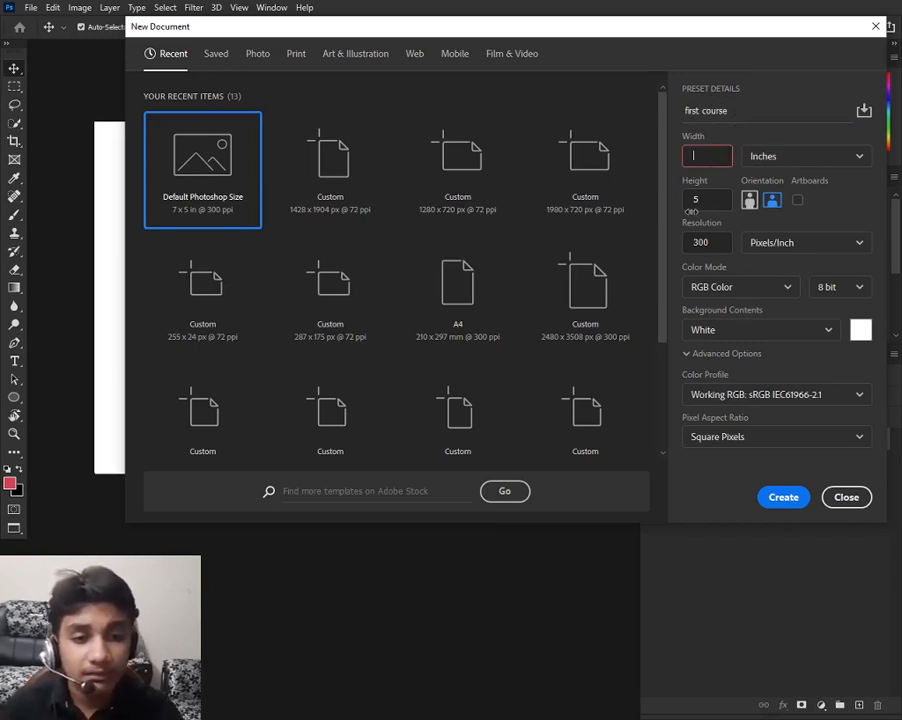
pyautogui.write('7')
pyautogui.press('Tab')
pyautogui.click(832, 158)
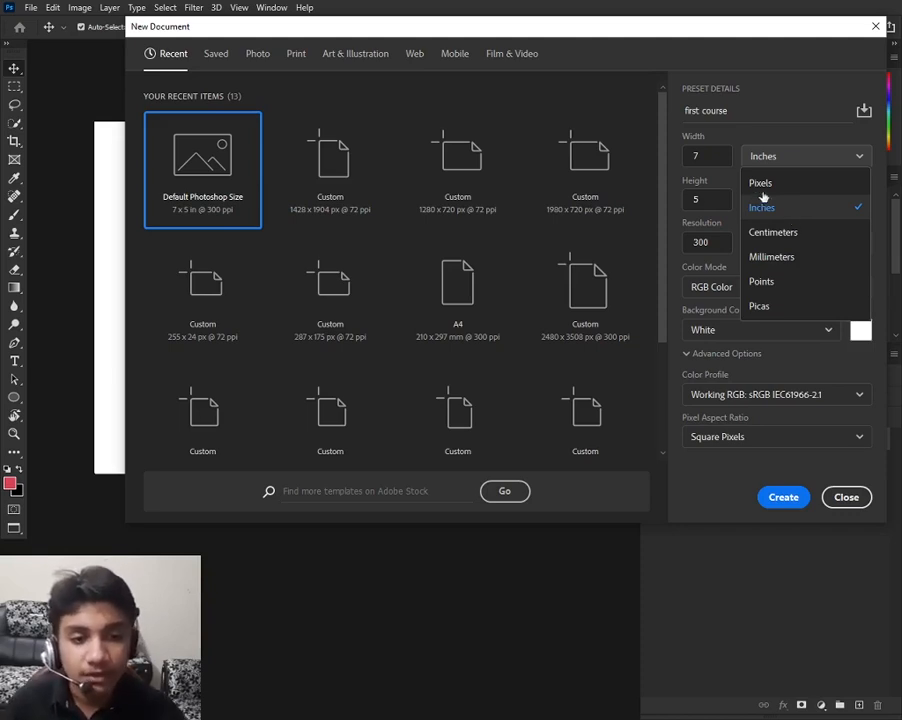
pyautogui.click(777, 186)
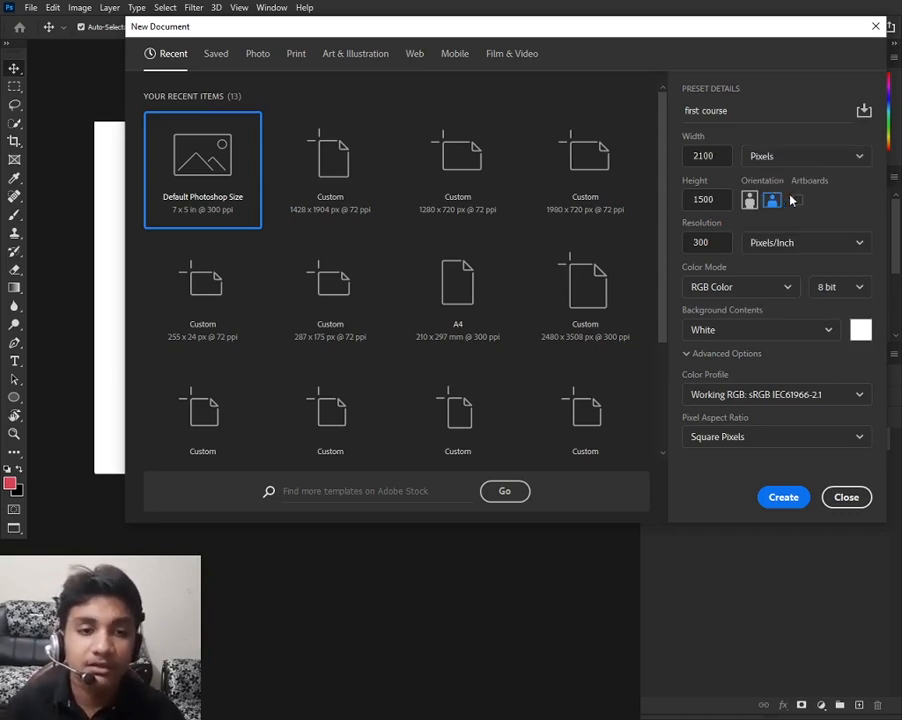
pyautogui.click(806, 157)
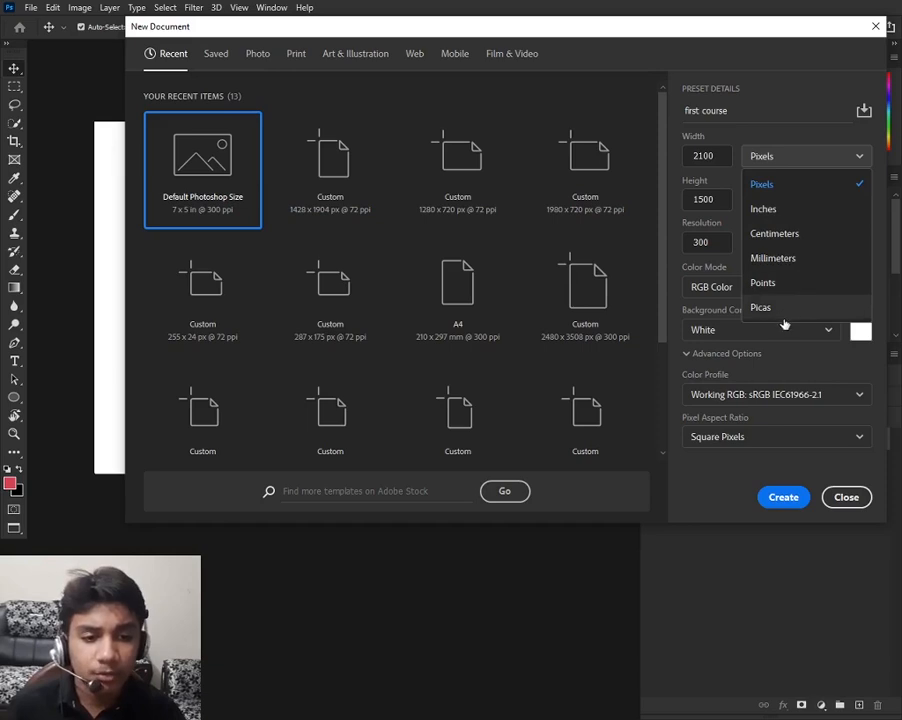
pyautogui.click(767, 163)
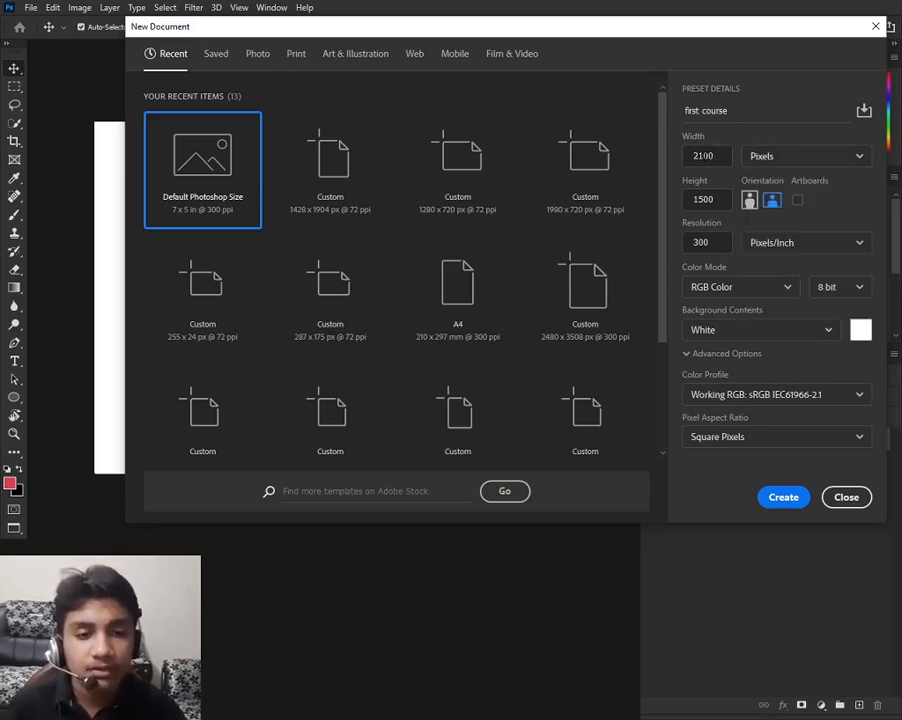
# Set the new document's width to 1920 pixels.
pyautogui.moveTo(693, 135)
pyautogui.mouseDown()
pyautogui.moveTo(758, 136)
pyautogui.moveTo(680, 131)
pyautogui.moveTo(706, 124)
pyautogui.mouseUp()
pyautogui.click(706, 156)
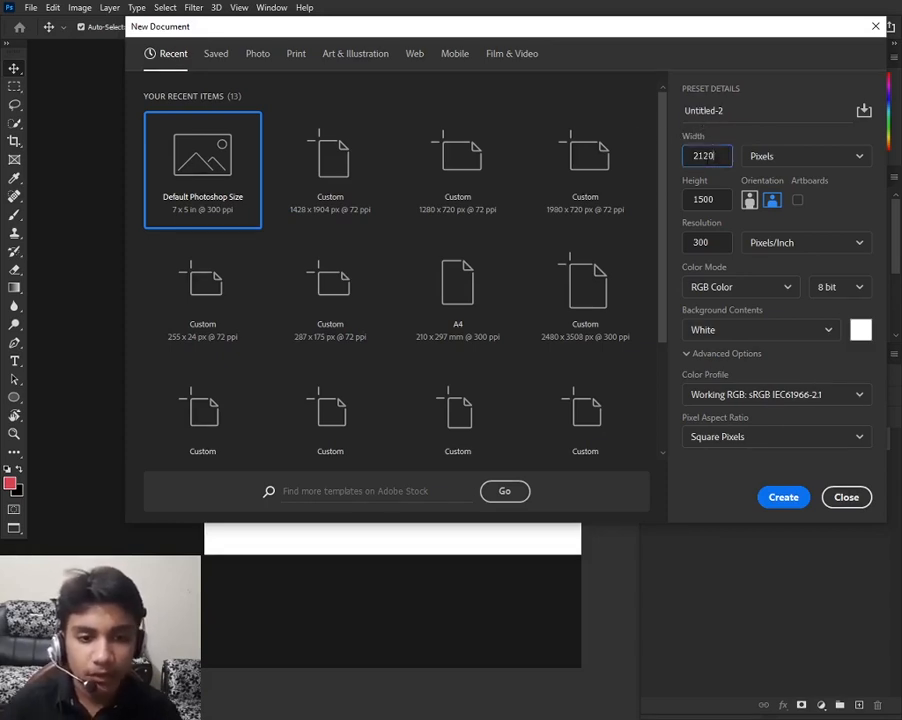
pyautogui.press('BackSpace')
pyautogui.press('BackSpace')
pyautogui.press('BackSpace')
pyautogui.press('BackSpace')
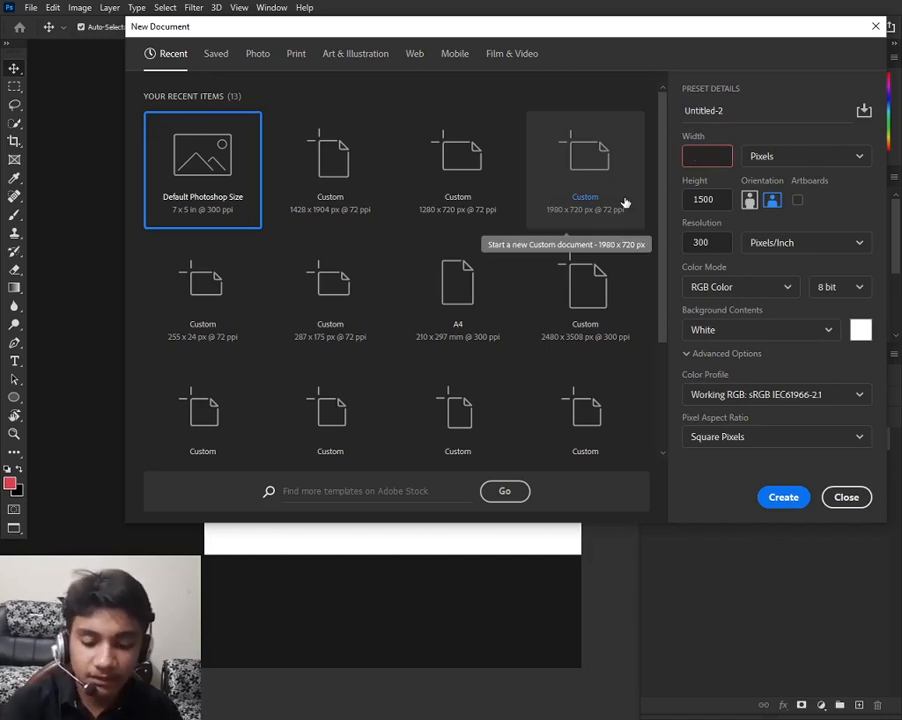
pyautogui.write('1')
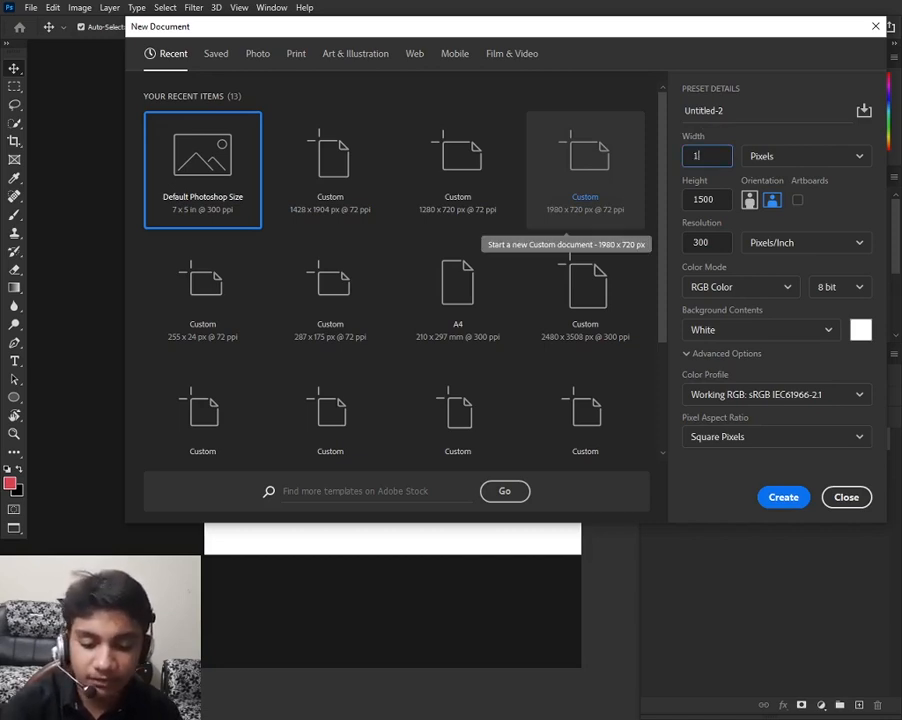
pyautogui.write('920')
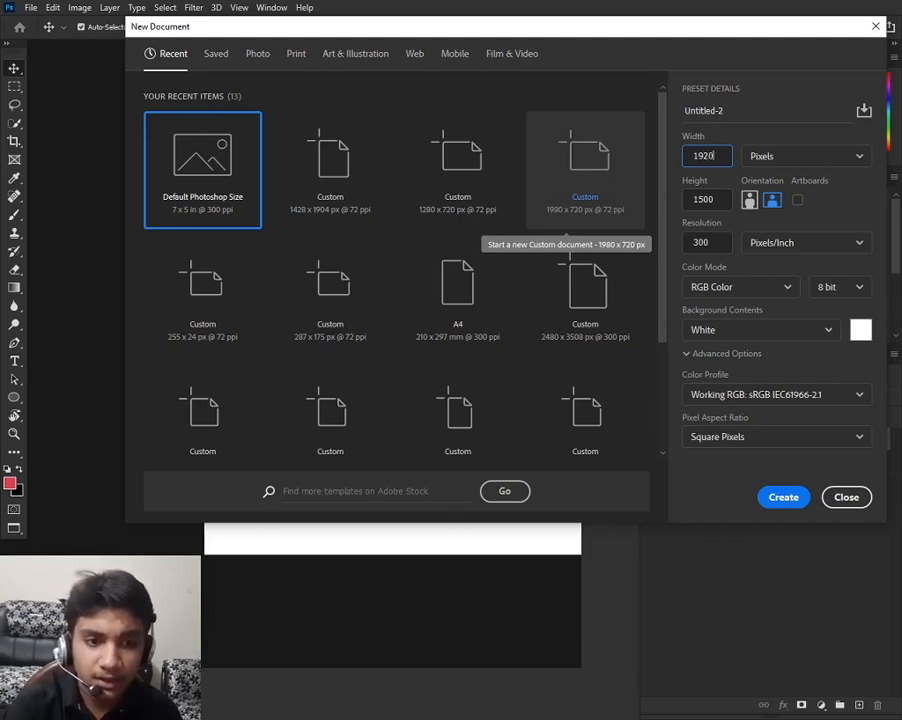
# Set the new document's height to 1080 pixels and create the document.
pyautogui.click(722, 205)
pyautogui.press('BackSpace')
pyautogui.press('BackSpace')
pyautogui.press('BackSpace')
pyautogui.press('BackSpace')
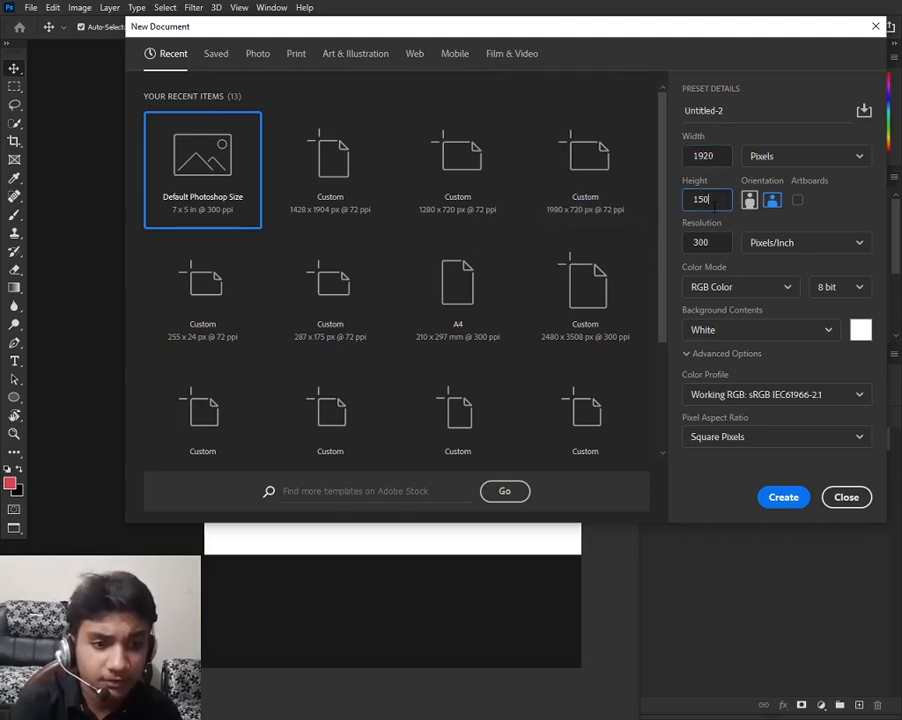
pyautogui.write('1')
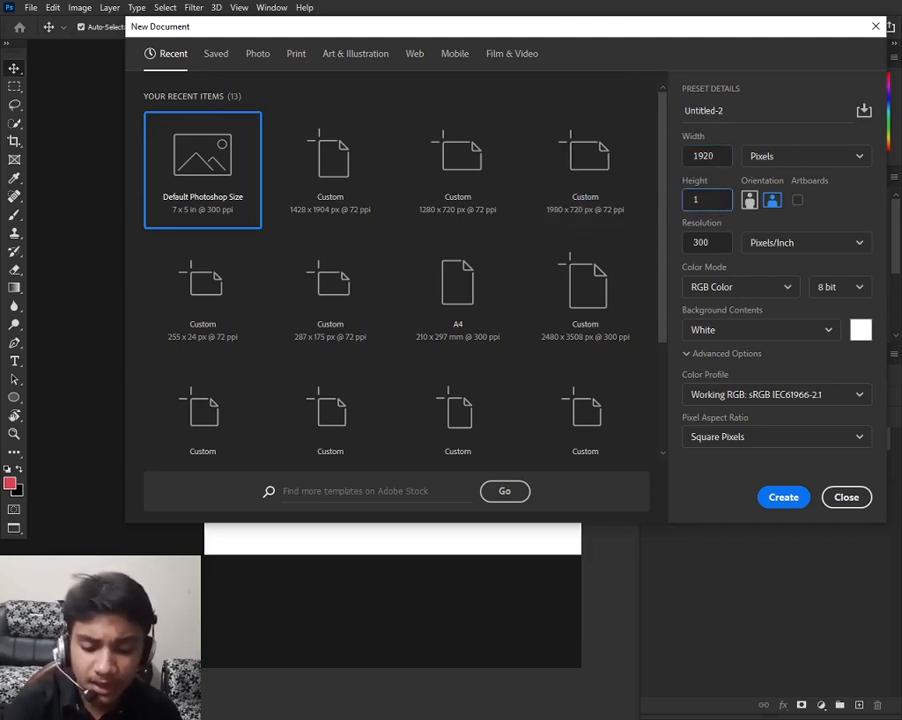
pyautogui.write('080')
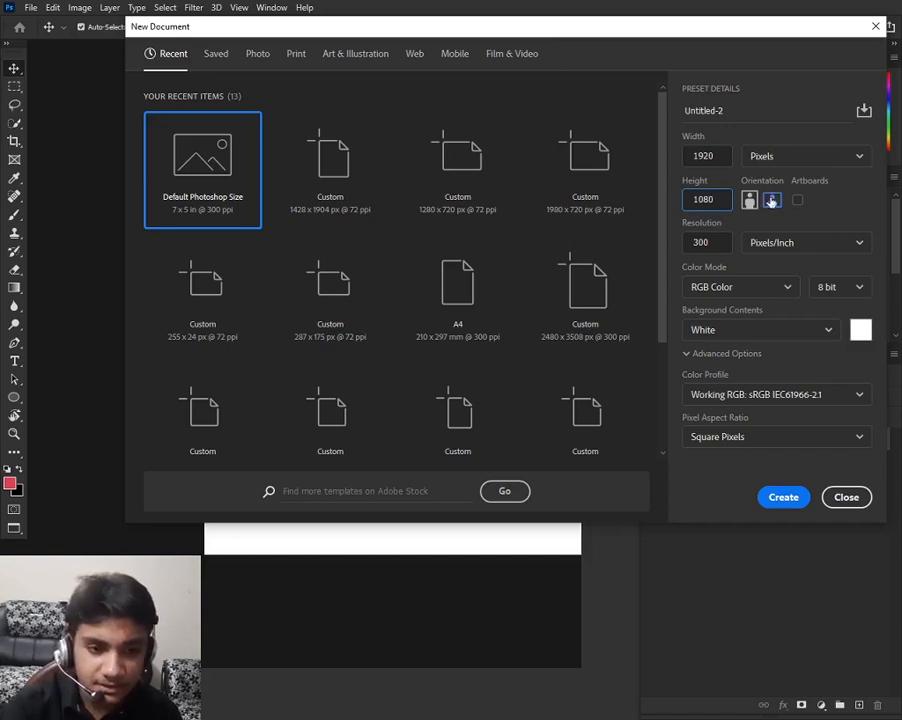
pyautogui.press('Return')
pyautogui.moveTo(416, 319); pyautogui.dragTo(250, 312)
# Start another new document and view the unit options for its resolution, keeping pixels per inch.
pyautogui.click(30, 7)
pyautogui.click(46, 20)
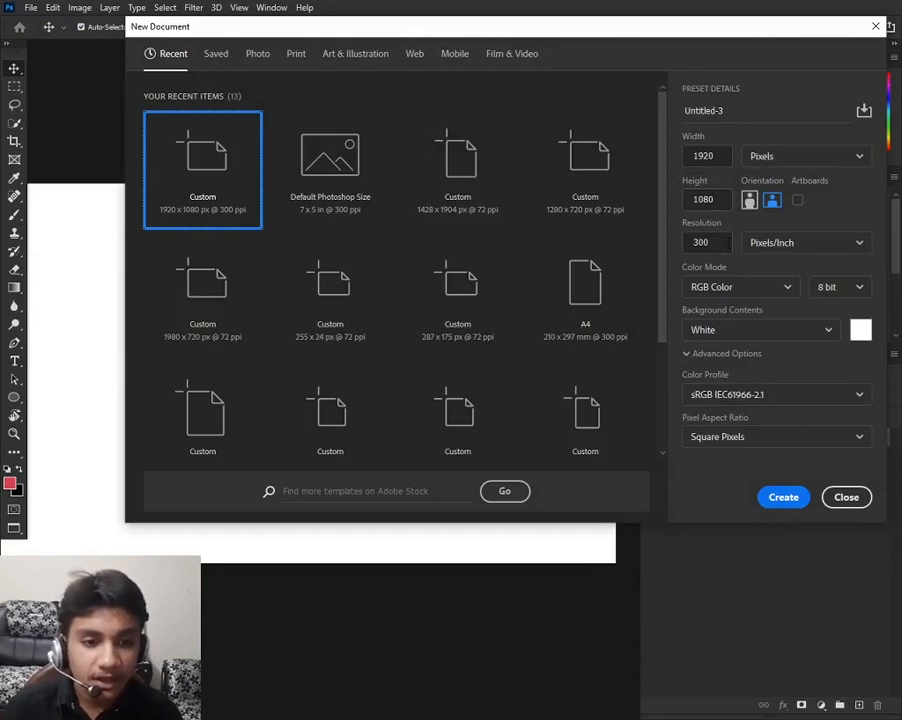
pyautogui.click(718, 242)
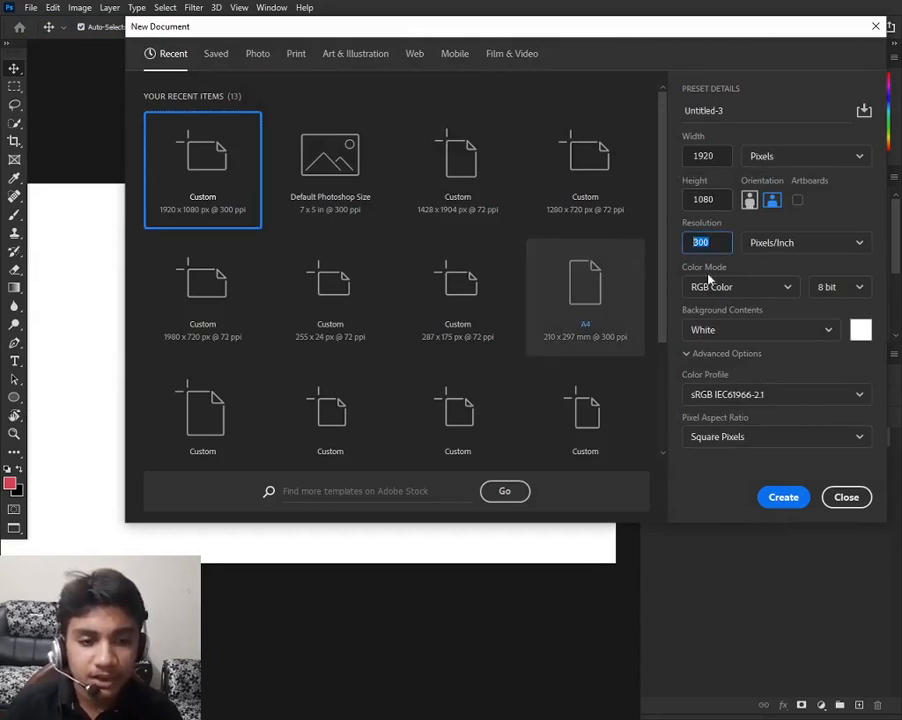
pyautogui.click(775, 245)
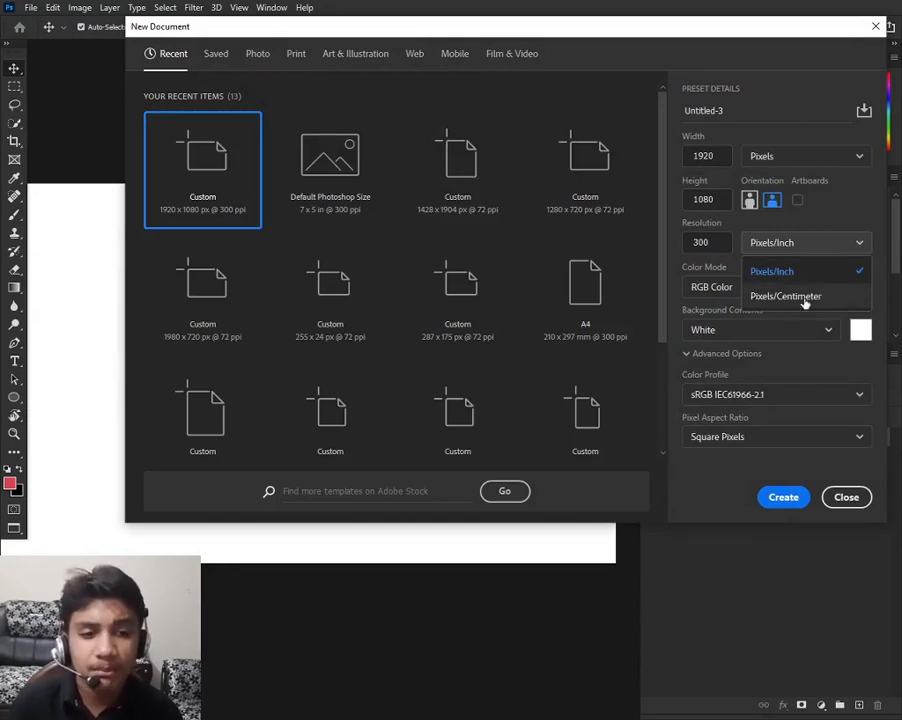
pyautogui.click(830, 244)
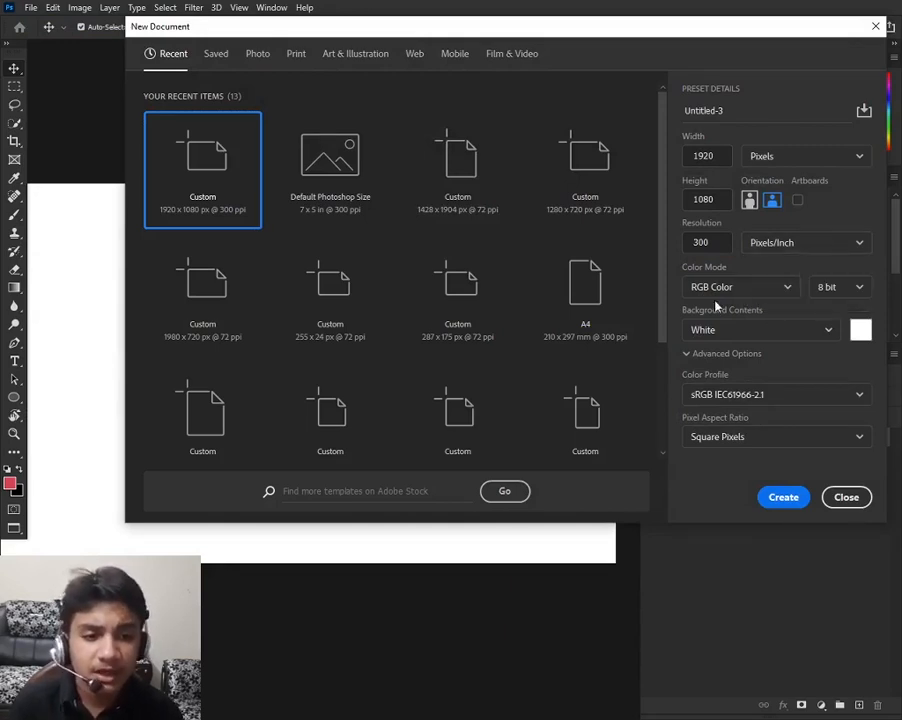
# Try the Bitmap and Grayscale color modes for the new document and return to RGB Color.
pyautogui.click(771, 291)
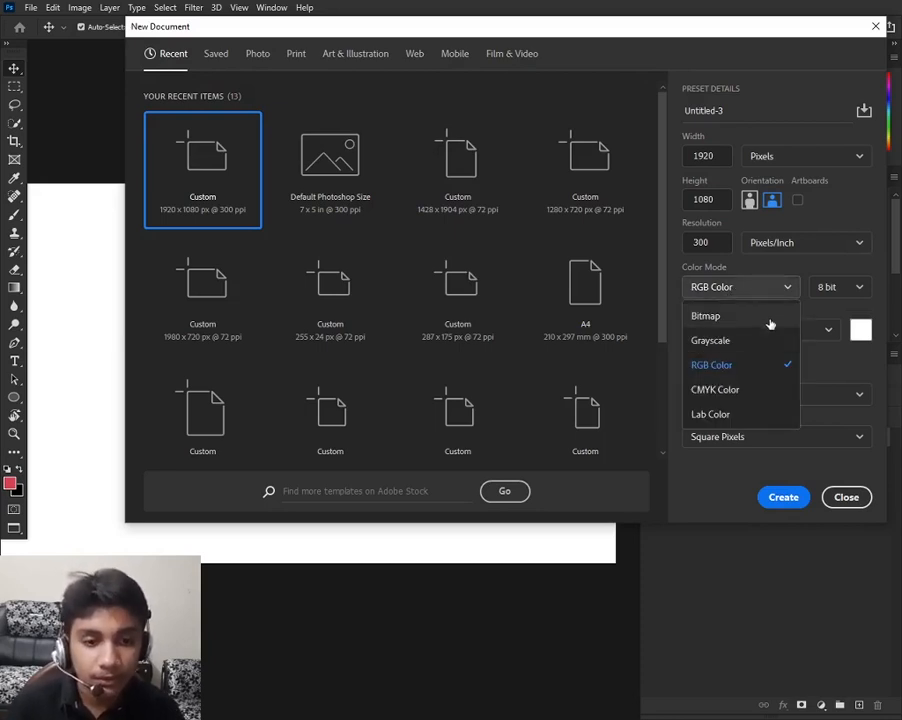
pyautogui.click(717, 318)
pyautogui.click(745, 292)
pyautogui.click(747, 340)
pyautogui.click(748, 290)
pyautogui.click(742, 364)
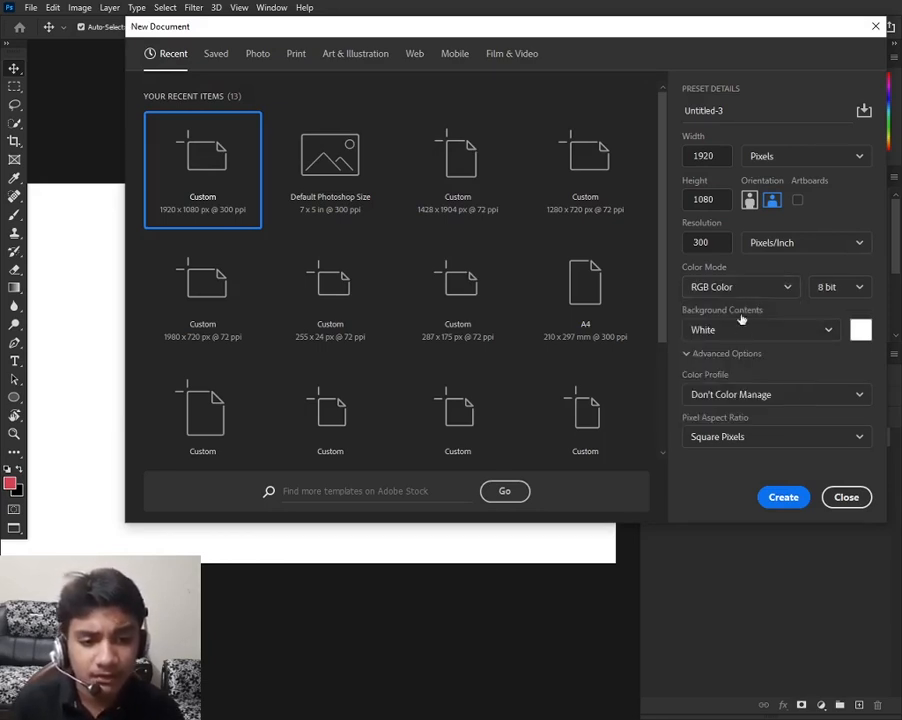
# Try the CMYK Color and Lab Color modes for the new document and go back to RGB Color.
pyautogui.click(740, 289)
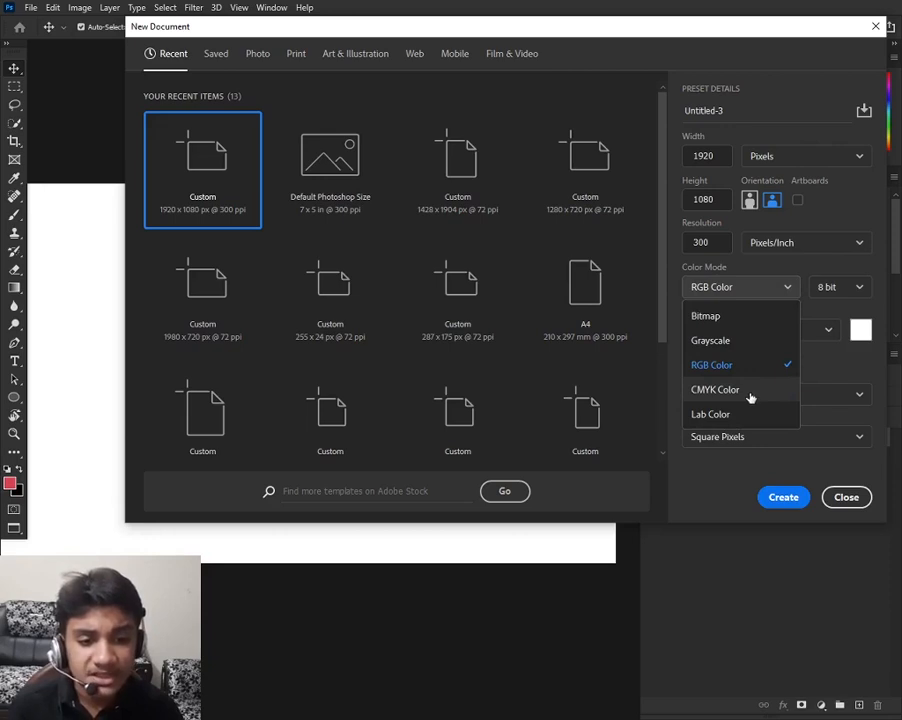
pyautogui.click(752, 398)
pyautogui.click(735, 290)
pyautogui.click(733, 414)
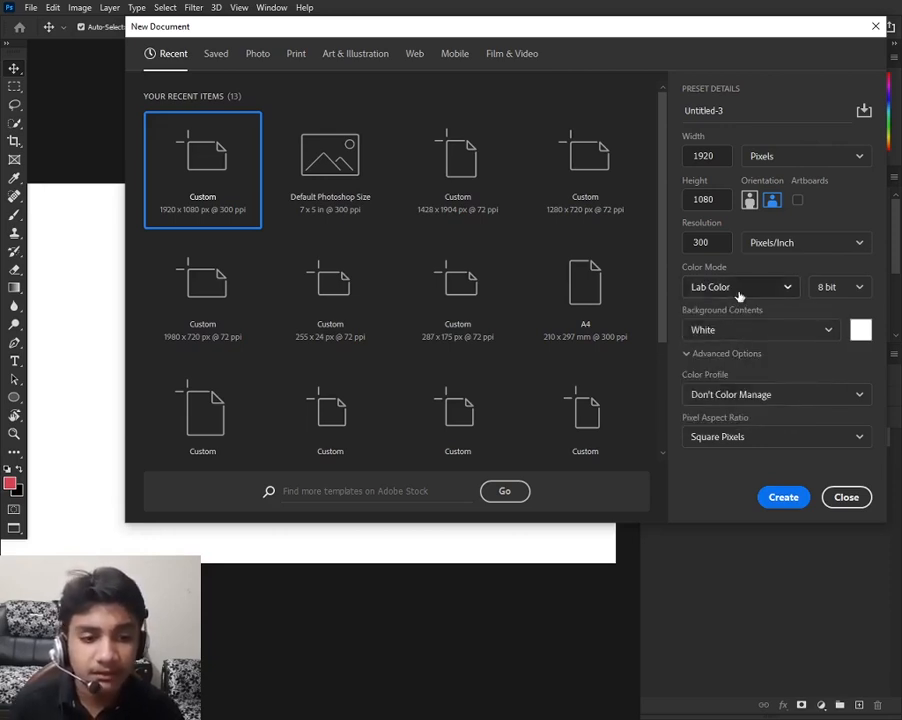
pyautogui.click(739, 290)
pyautogui.click(740, 366)
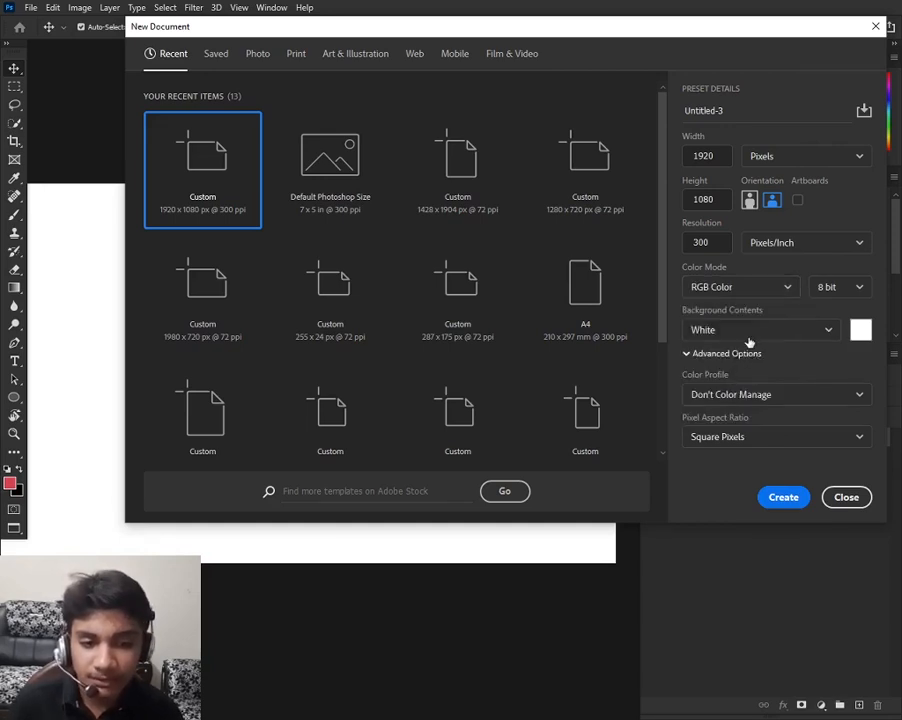
# Try the 32 bit color depth for the new document and return to 8 bit.
pyautogui.click(834, 287)
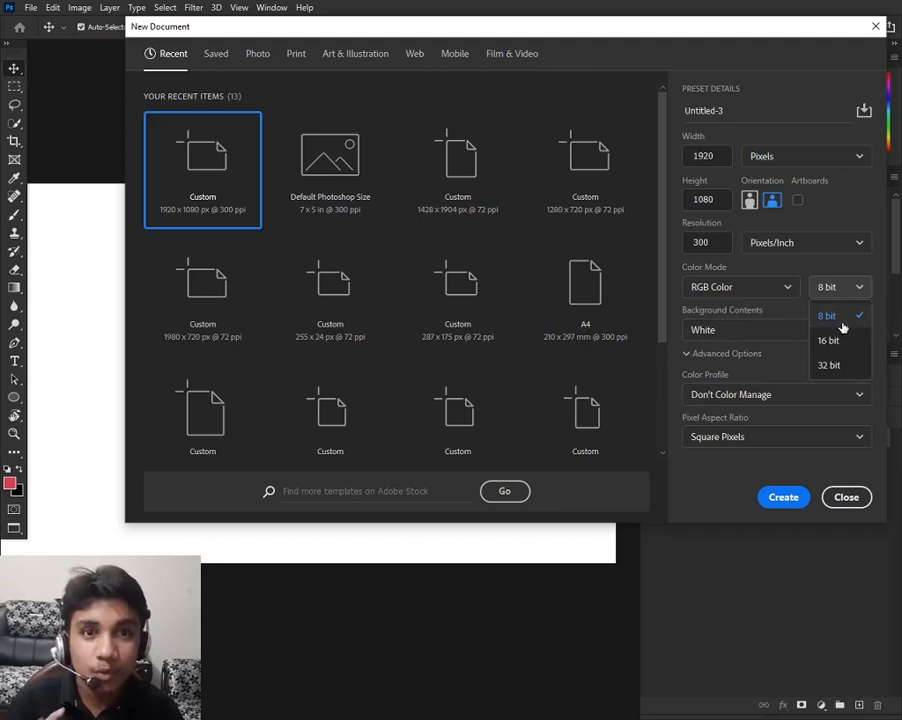
pyautogui.click(843, 292)
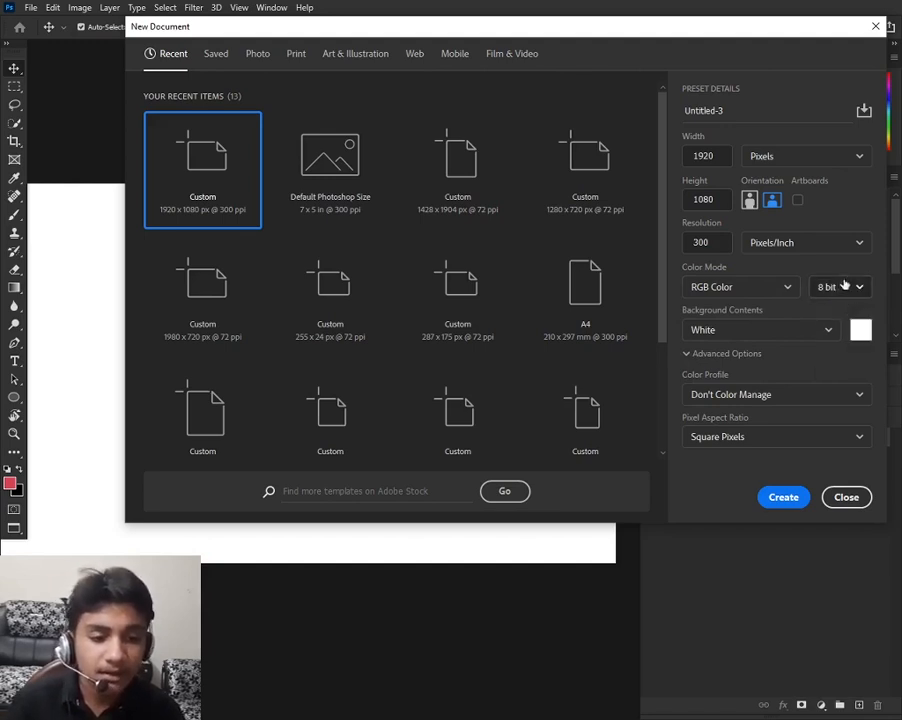
pyautogui.click(860, 290)
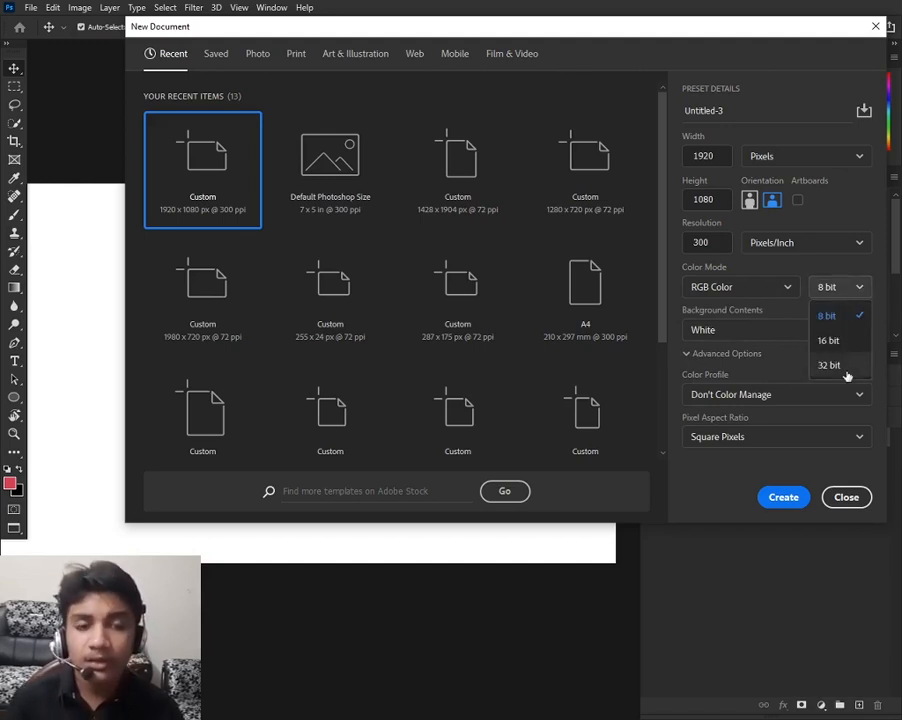
pyautogui.click(847, 372)
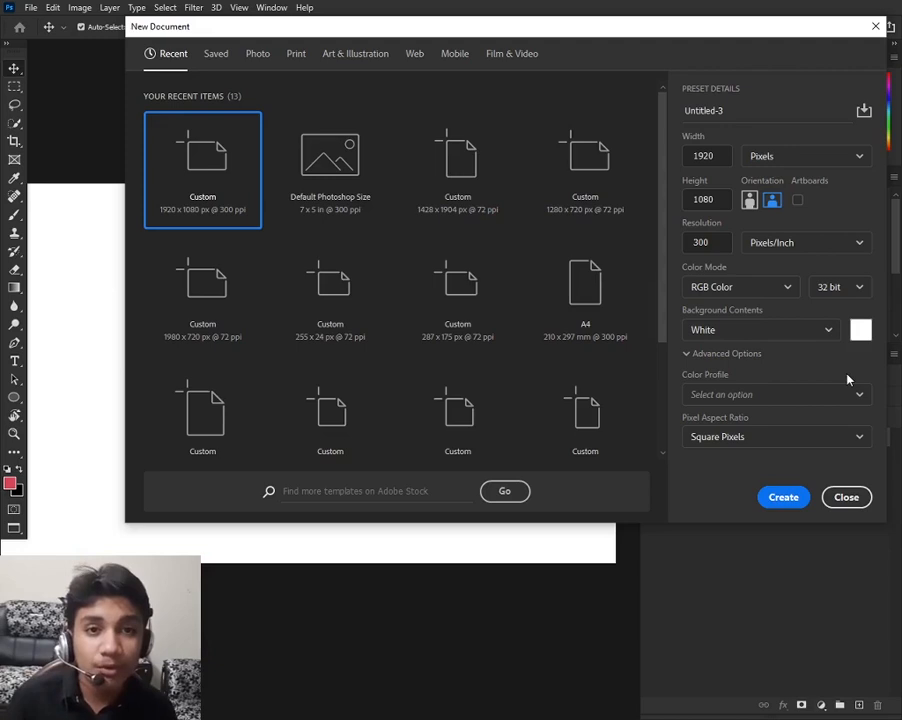
pyautogui.click(825, 292)
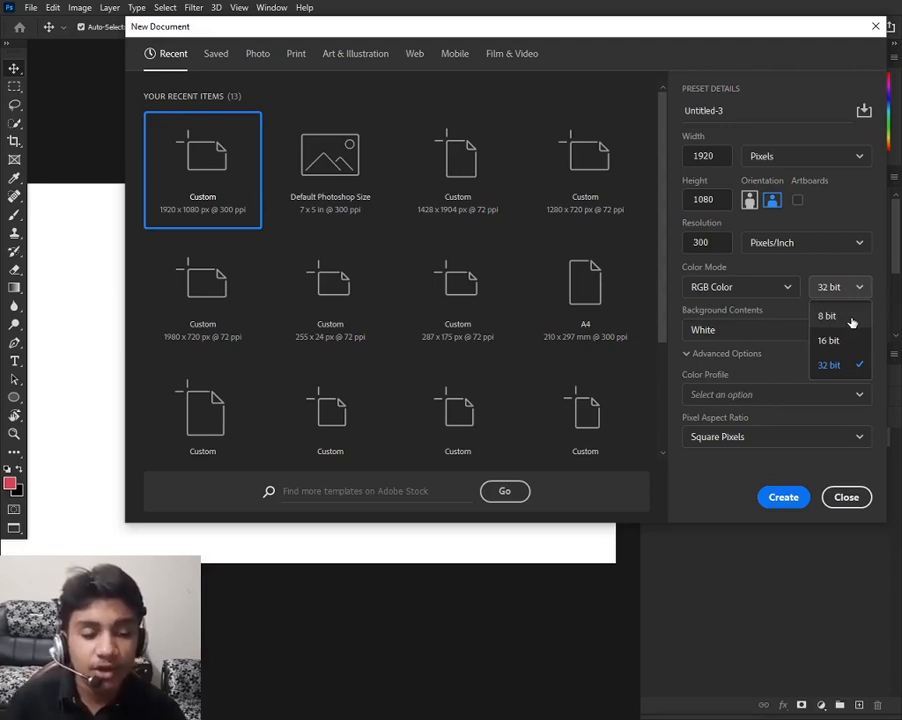
pyautogui.click(850, 318)
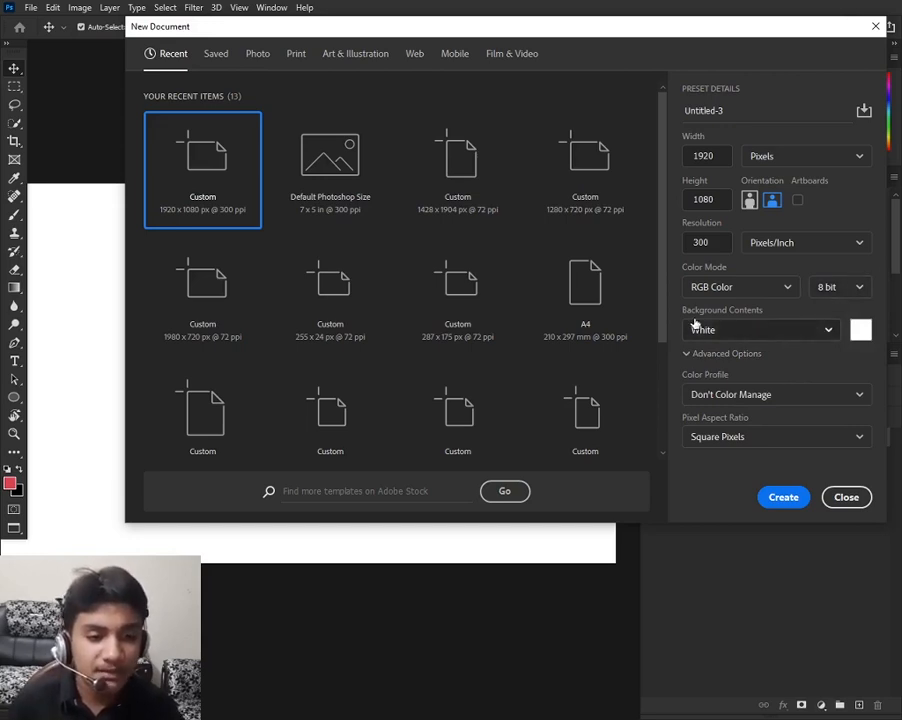
# Try Black and White as the new document's background contents, ending on Black.
pyautogui.click(739, 338)
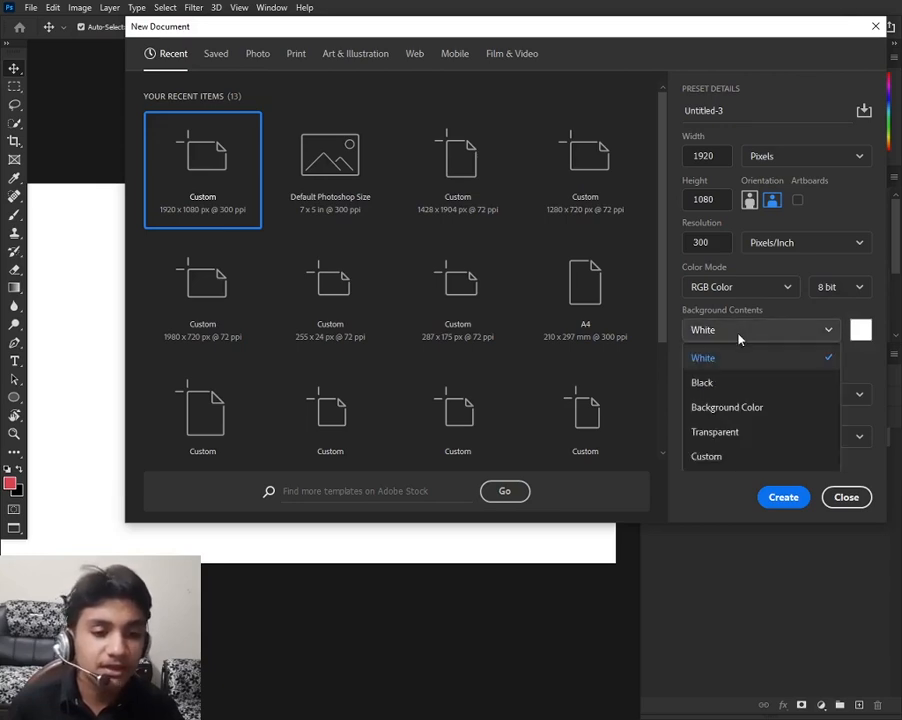
pyautogui.click(721, 382)
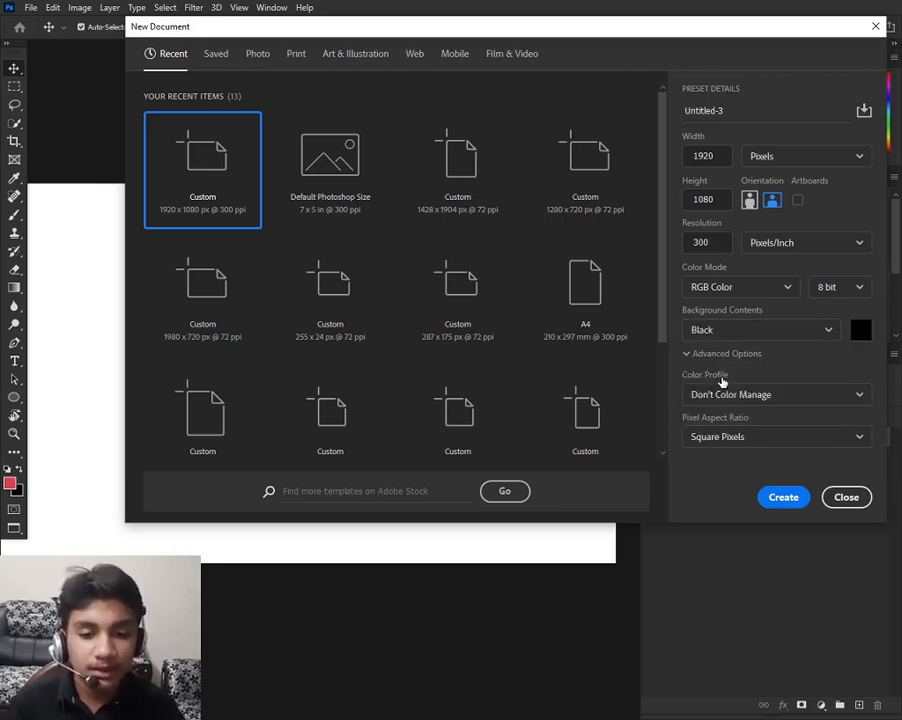
pyautogui.click(761, 335)
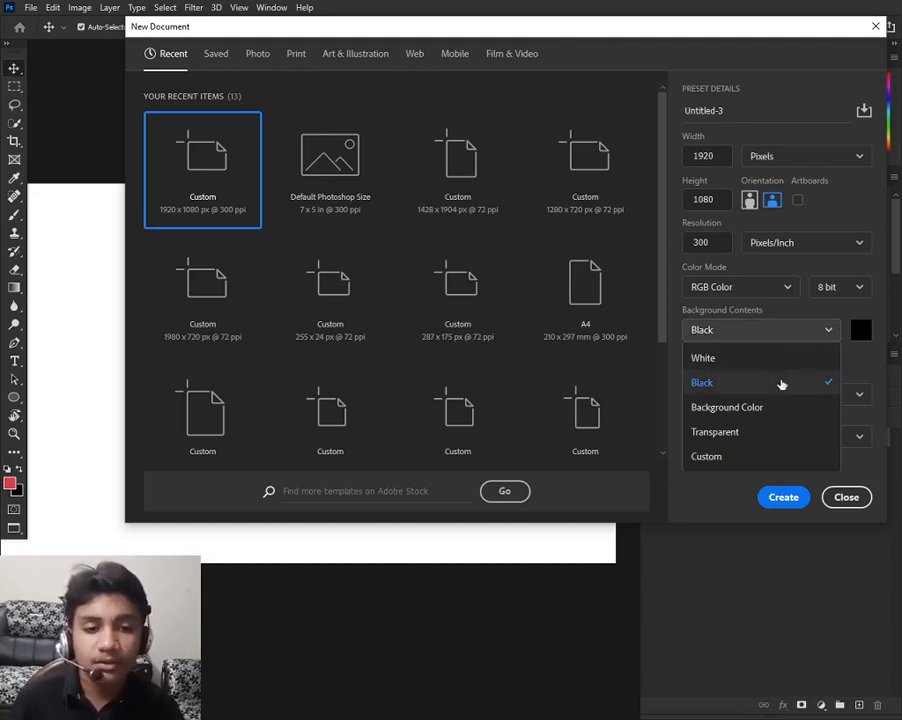
pyautogui.click(770, 376)
pyautogui.click(772, 335)
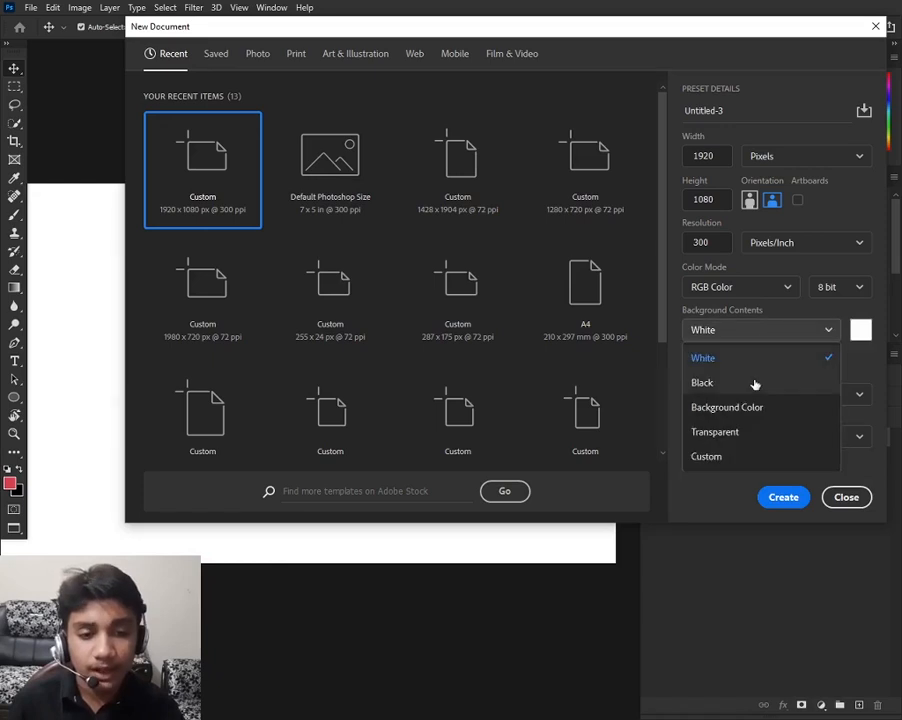
pyautogui.click(755, 383)
# Try Background Color as the background contents and pick a custom pure red (ff0000) for it.
pyautogui.click(756, 332)
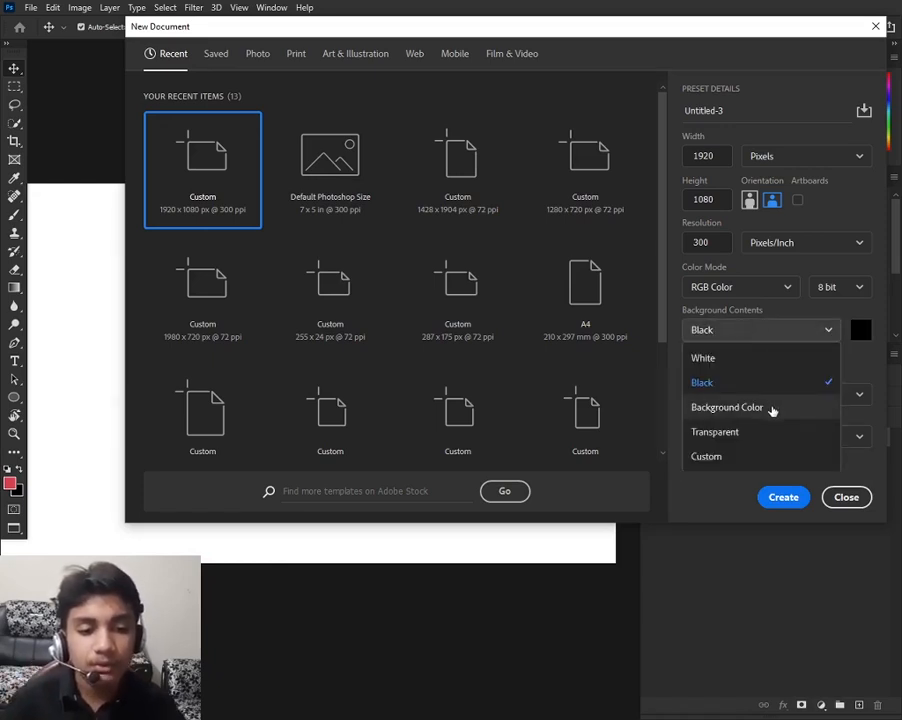
pyautogui.click(772, 410)
pyautogui.click(776, 340)
pyautogui.click(845, 338)
pyautogui.click(861, 332)
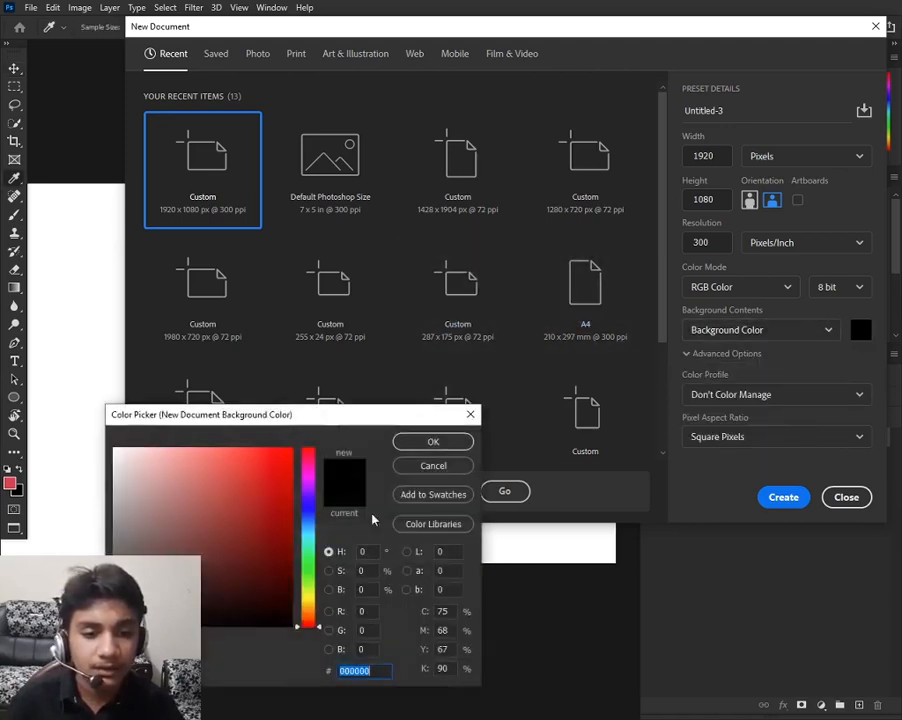
pyautogui.moveTo(309, 414); pyautogui.dragTo(498, 248)
pyautogui.click(447, 315)
pyautogui.moveTo(447, 315)
pyautogui.mouseDown()
pyautogui.moveTo(482, 306)
pyautogui.moveTo(490, 280)
pyautogui.mouseUp()
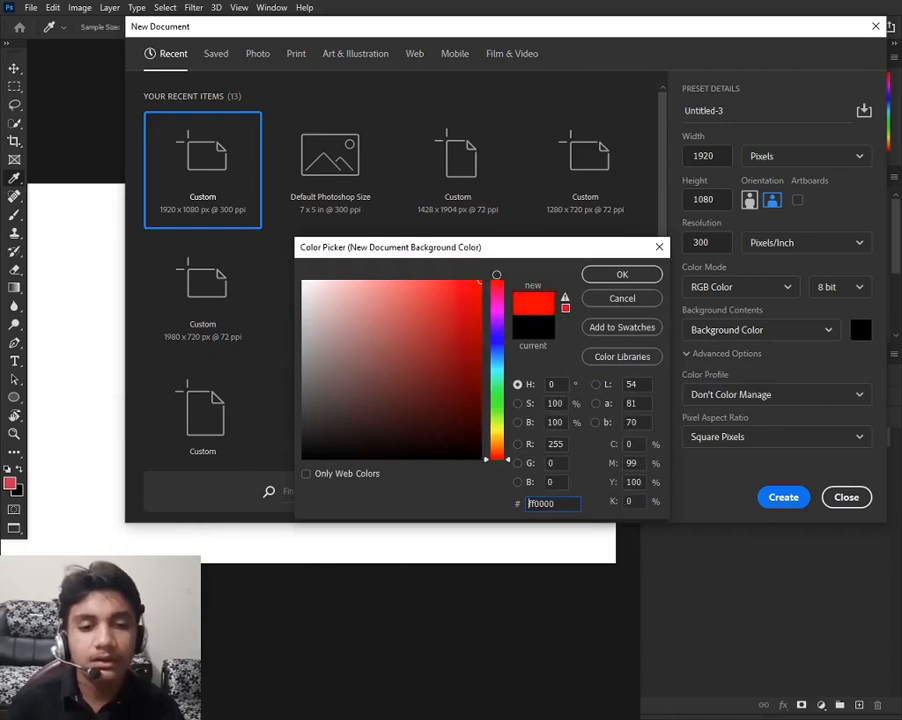
pyautogui.click(604, 275)
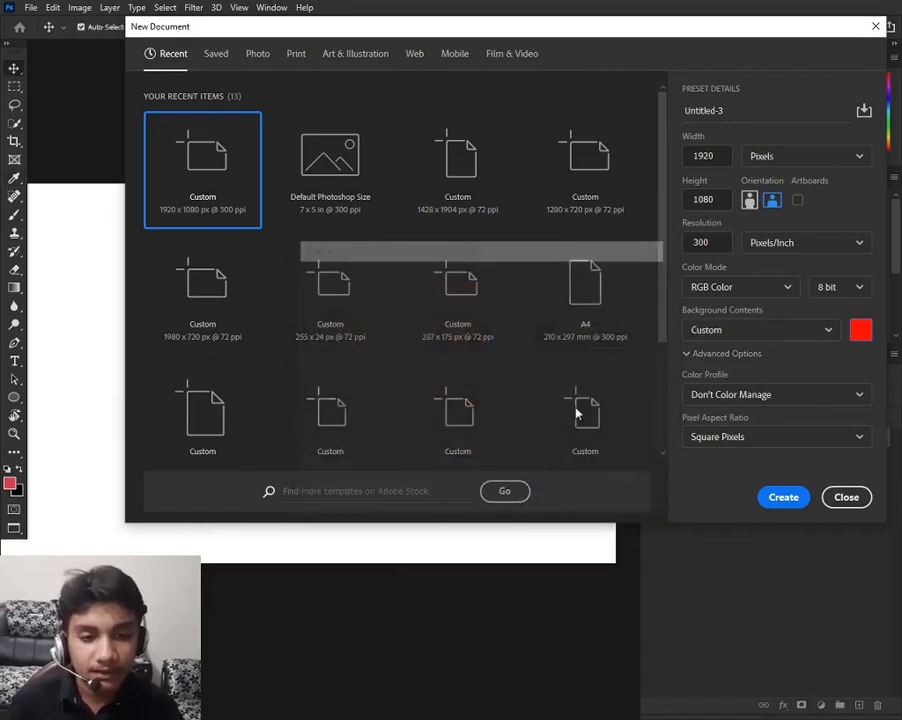
# Change the custom background color of the new document to a bright blue.
pyautogui.click(860, 330)
pyautogui.moveTo(497, 346)
pyautogui.mouseDown()
pyautogui.moveTo(493, 327)
pyautogui.moveTo(496, 358)
pyautogui.mouseUp()
pyautogui.click(621, 274)
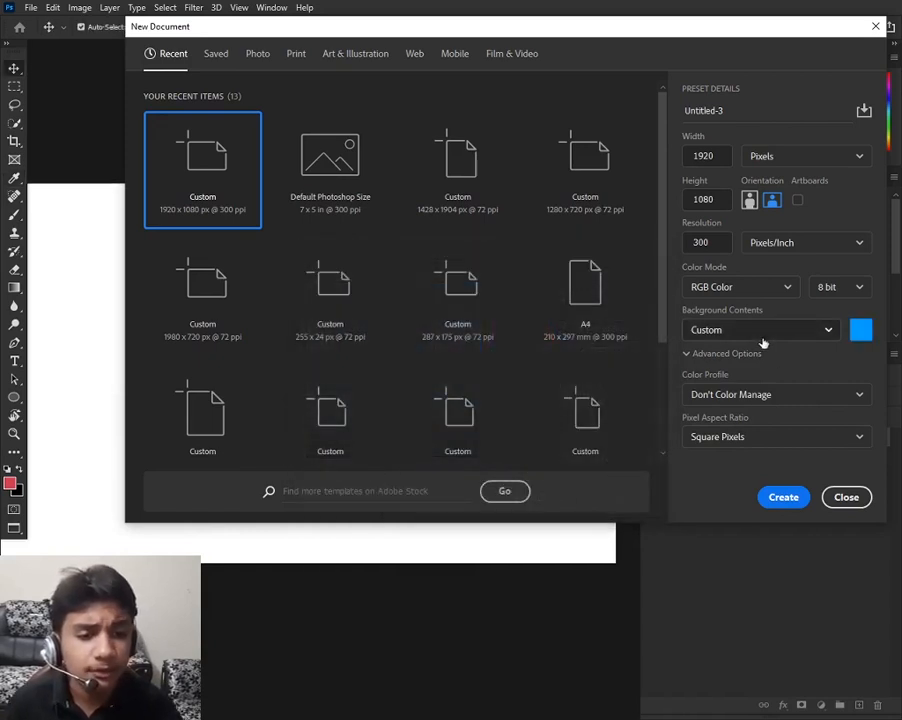
# Try Background Color again, set the background contents to Transparent and create the document.
pyautogui.click(762, 336)
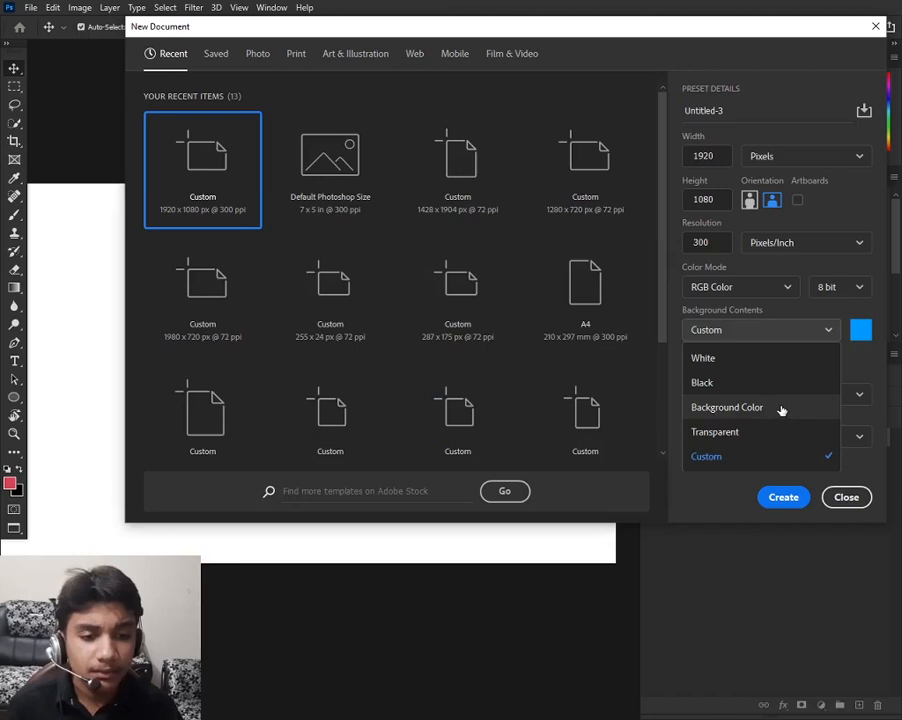
pyautogui.click(782, 410)
pyautogui.click(752, 332)
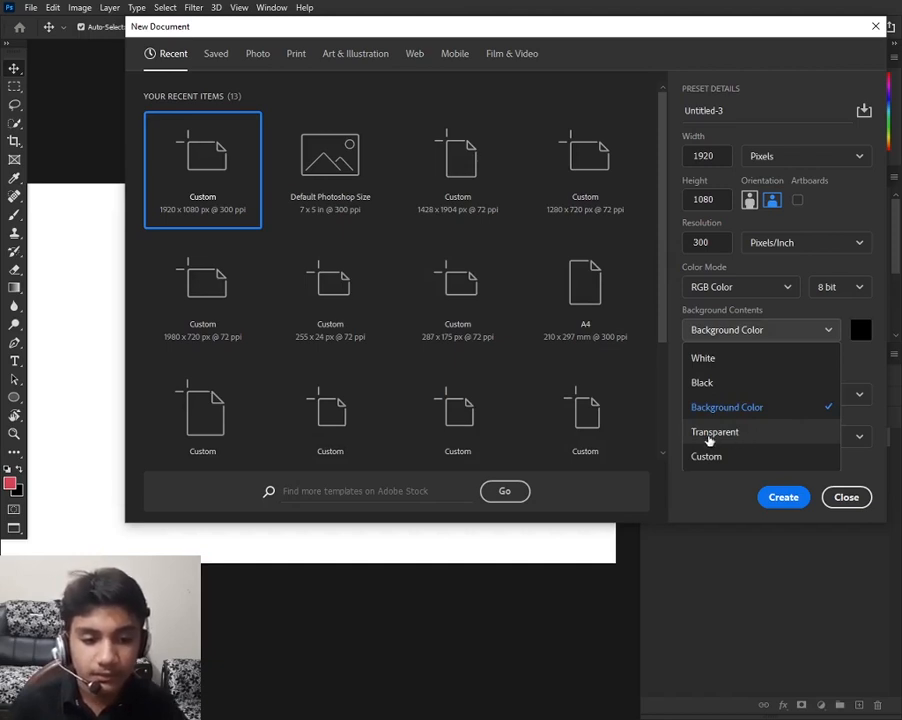
pyautogui.click(711, 434)
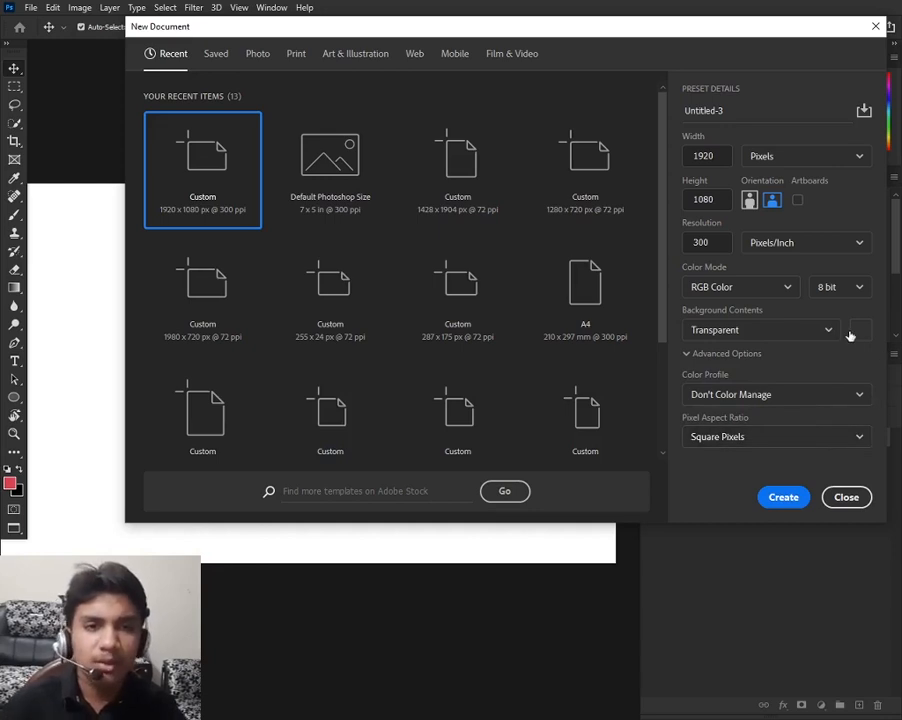
pyautogui.click(778, 498)
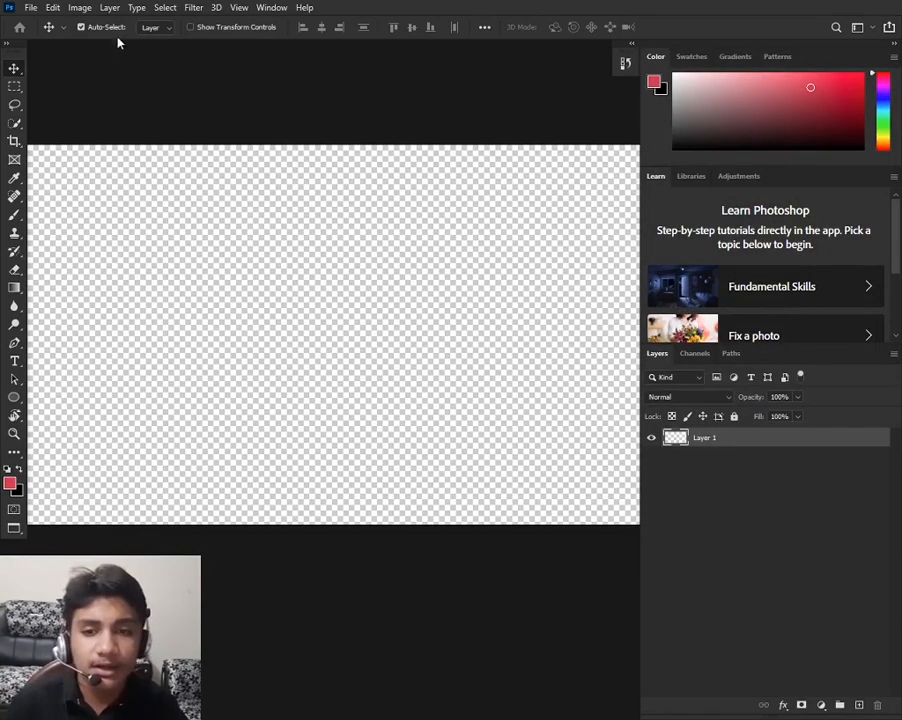
# Start another new document and view its color profile and pixel aspect ratio options, keeping Don't Color Manage and Square Pixels.
pyautogui.hotkey('ctrl', 'n')
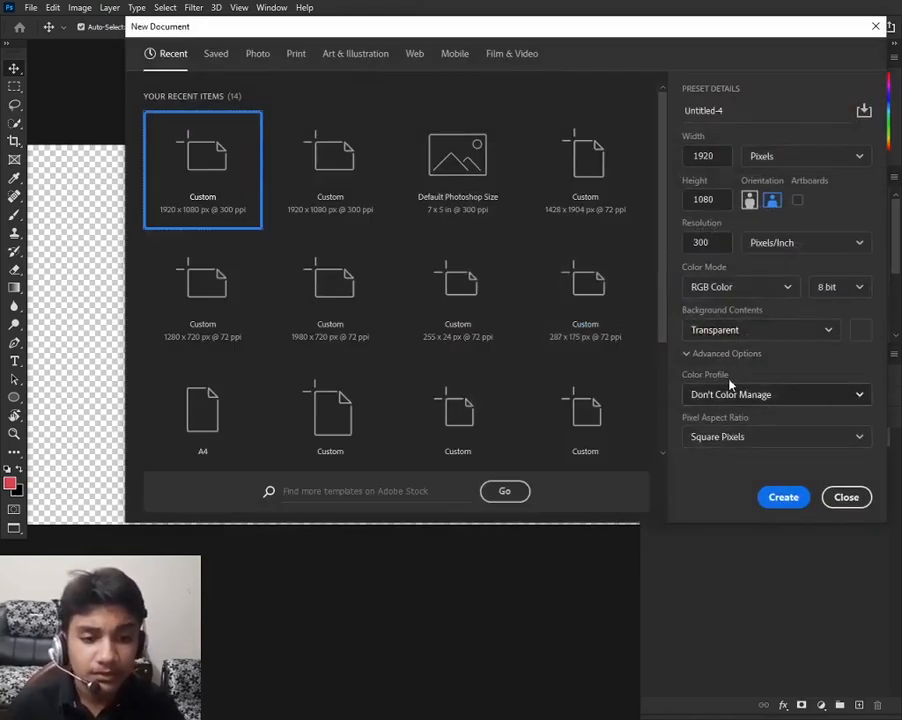
pyautogui.click(759, 398)
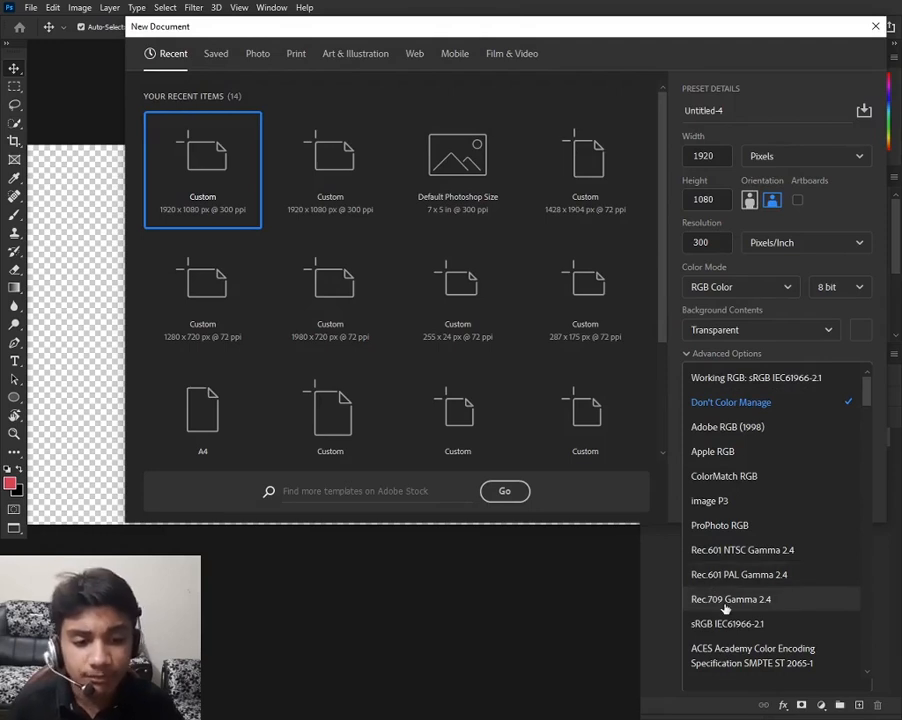
pyautogui.click(678, 470)
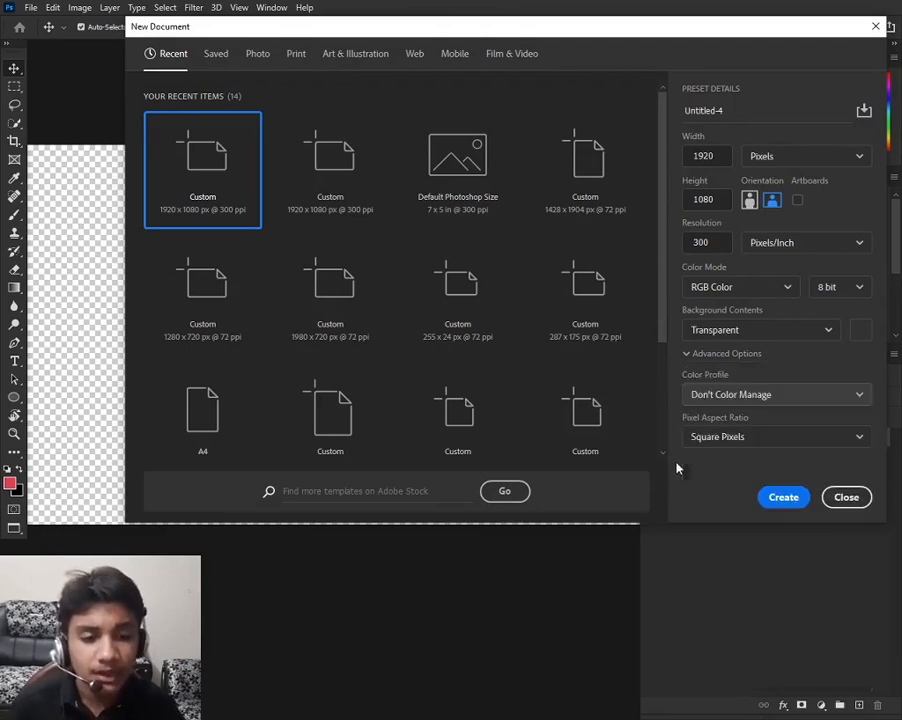
pyautogui.click(735, 446)
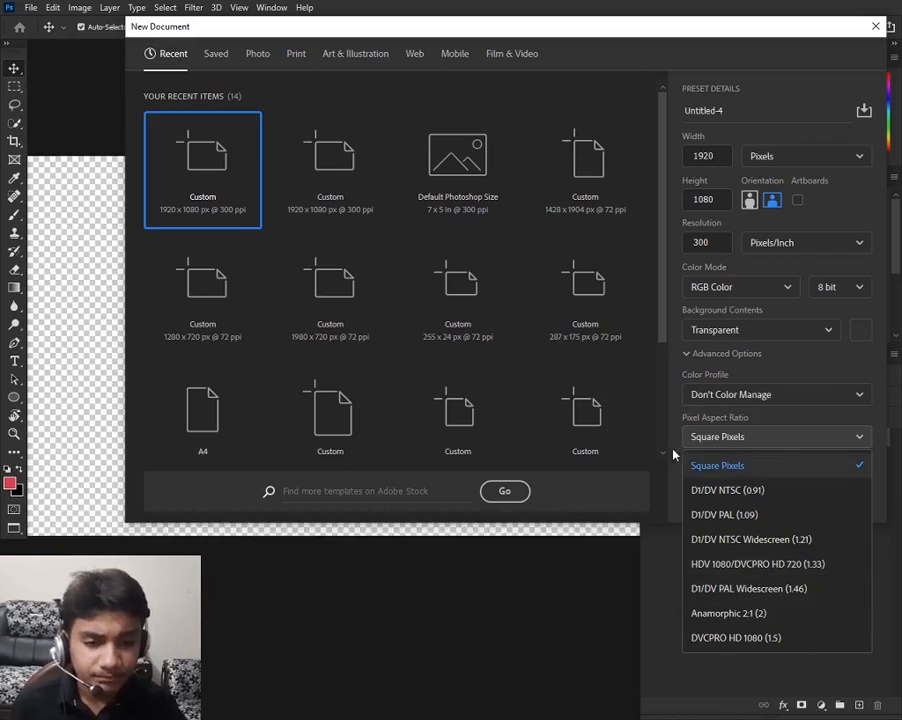
pyautogui.click(739, 475)
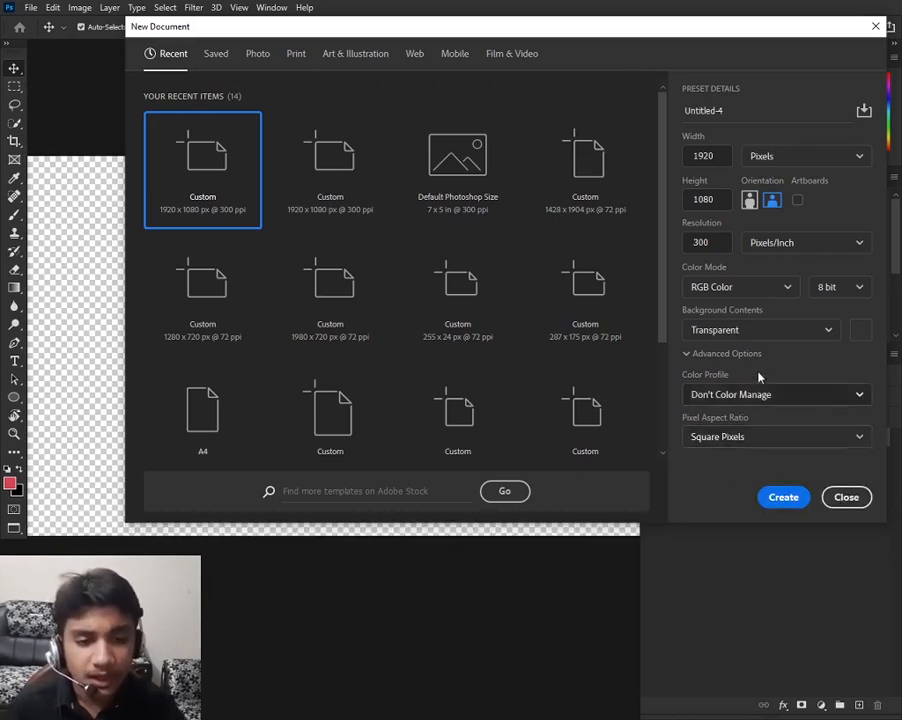
# Set the new document's background contents to White and create the document.
pyautogui.click(760, 330)
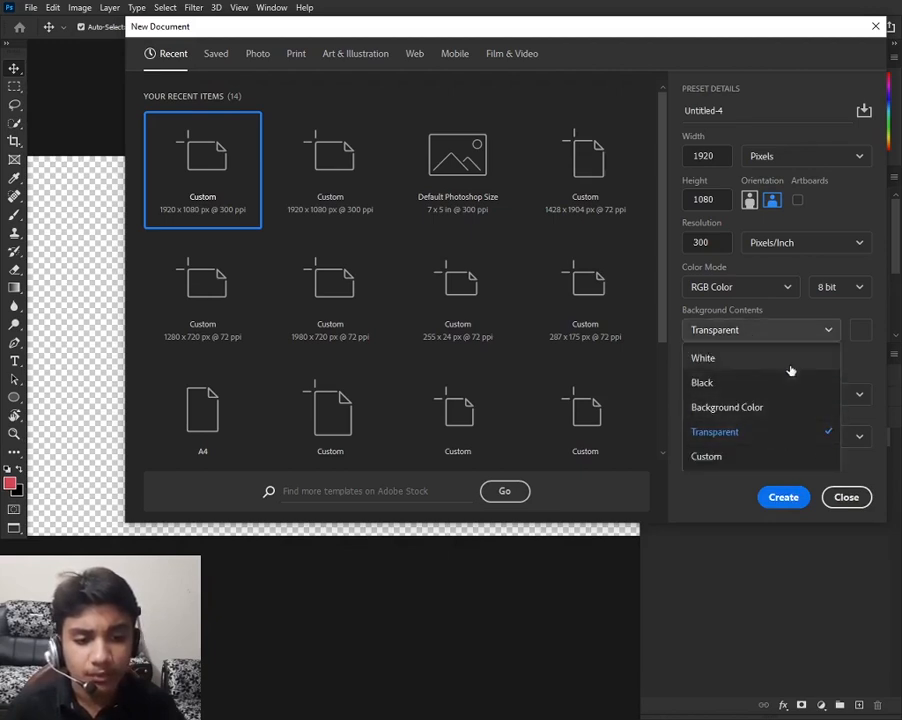
pyautogui.click(789, 362)
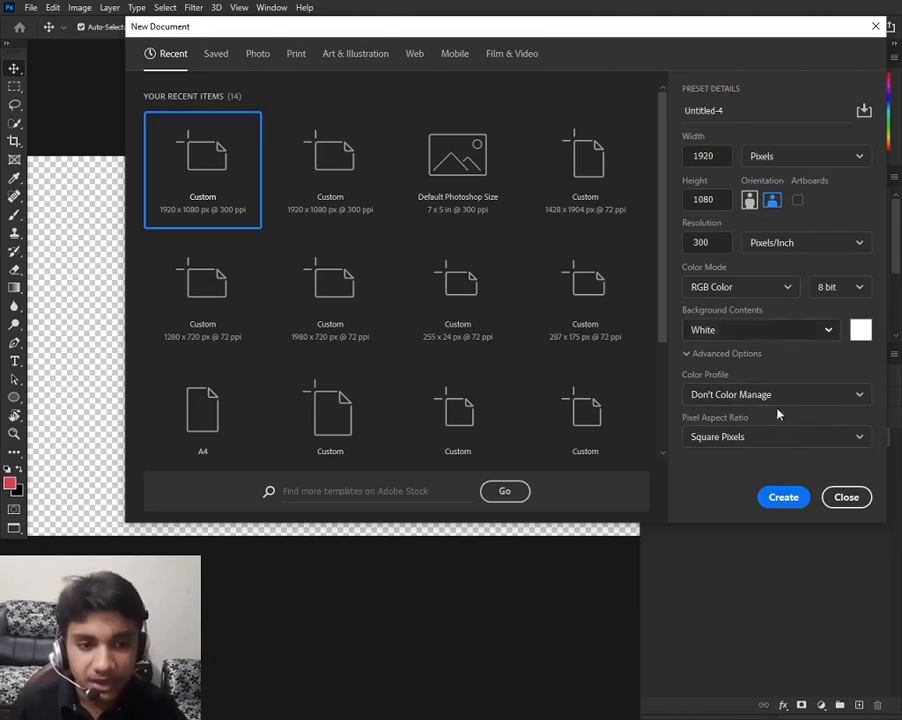
pyautogui.click(793, 500)
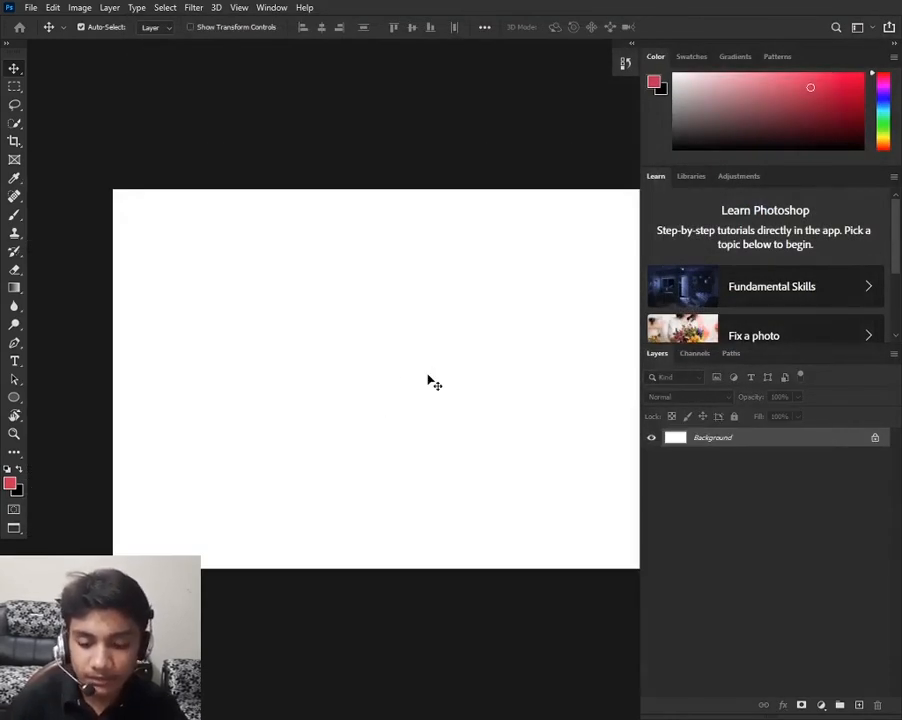
# Cycle through the open documents to compare their white and transparent canvases, ending on a white one.
pyautogui.scroll(-1, 426, 378)
pyautogui.moveTo(456, 388); pyautogui.dragTo(382, 346)
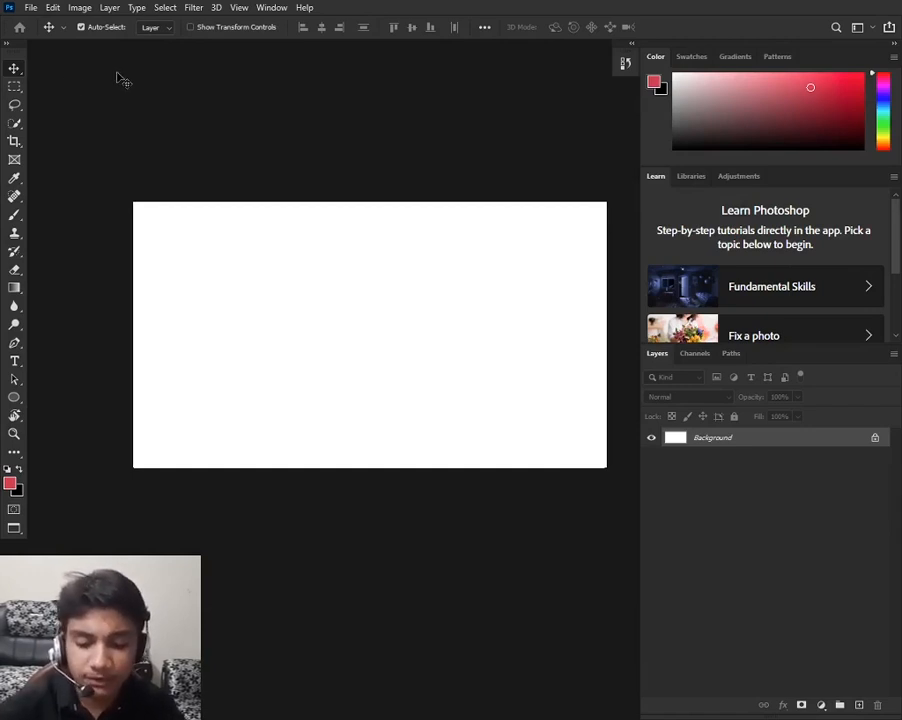
pyautogui.hotkey('ctrl', 'z')
pyautogui.hotkey('ctrl', 'z')
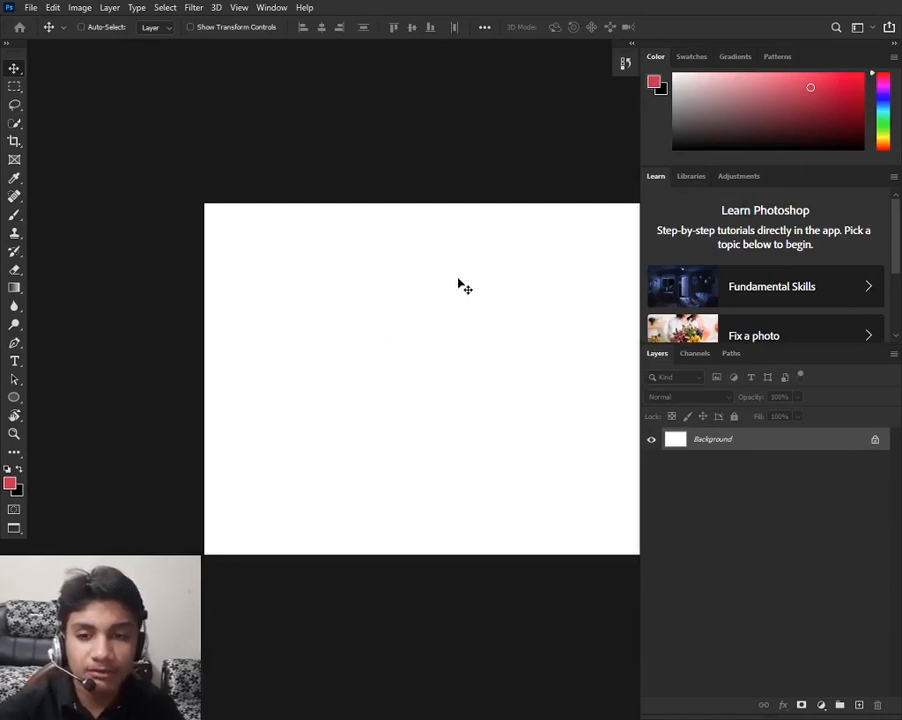
pyautogui.hotkey('ctrl', 'z')
pyautogui.hotkey('ctrl', 'z')
pyautogui.hotkey('ctrl', 'z')
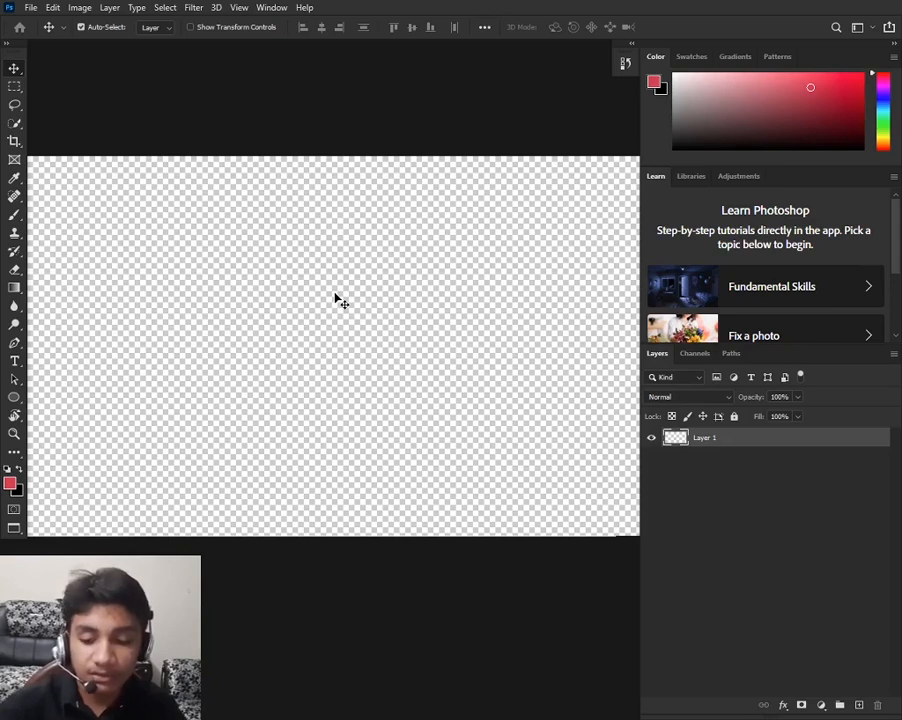
pyautogui.hotkey('ctrl', 'z')
pyautogui.hotkey('ctrl', 'z')
pyautogui.hotkey('ctrl', 'z')
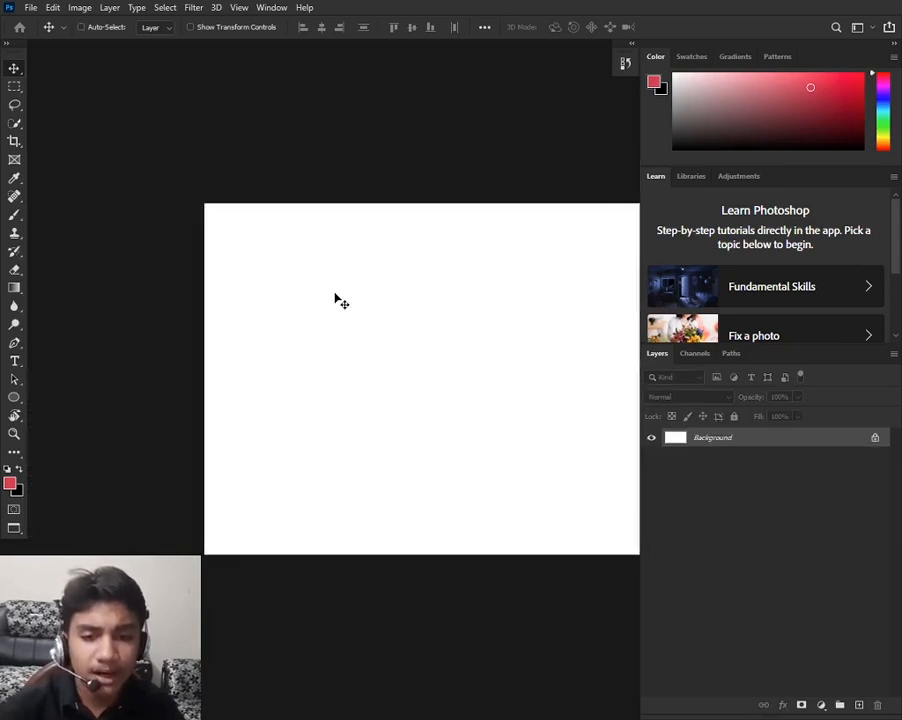
pyautogui.hotkey('ctrl', 'z')
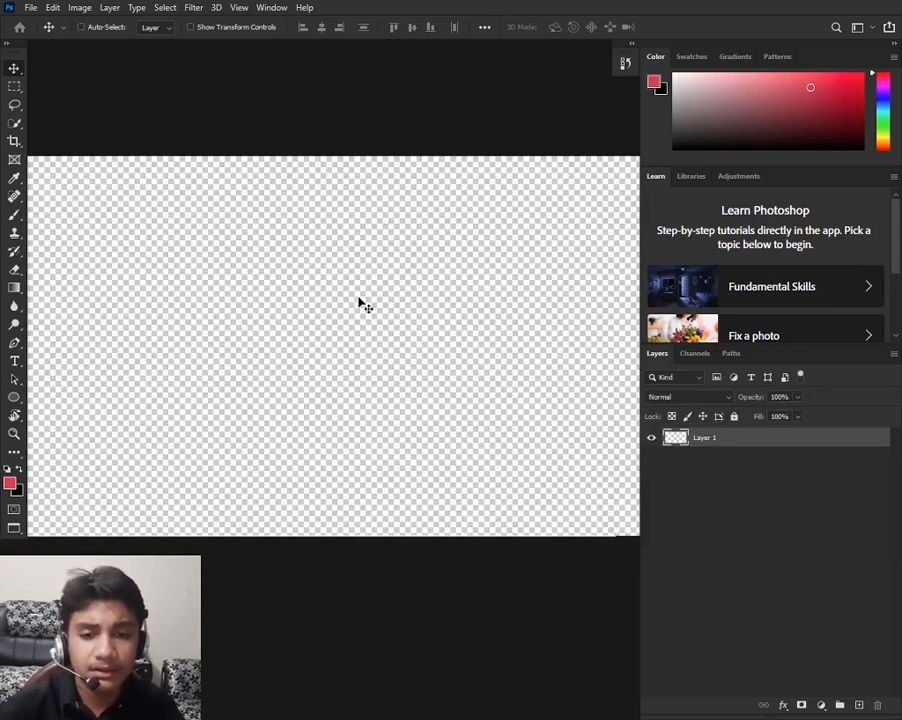
pyautogui.hotkey('ctrl', 'z')
pyautogui.hotkey('ctrl', 'z')
pyautogui.hotkey('ctrl', 'z')
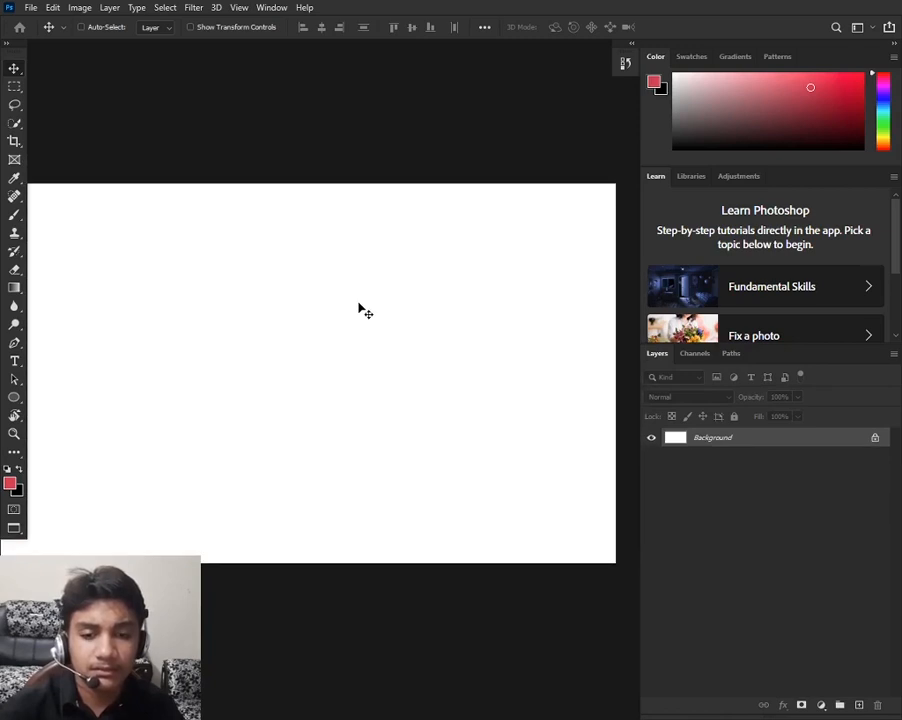
pyautogui.hotkey('ctrl', 'Tab')
pyautogui.hotkey('ctrl', 'Tab')
pyautogui.hotkey('ctrl', 'Tab')
pyautogui.hotkey('ctrl', 'Tab')
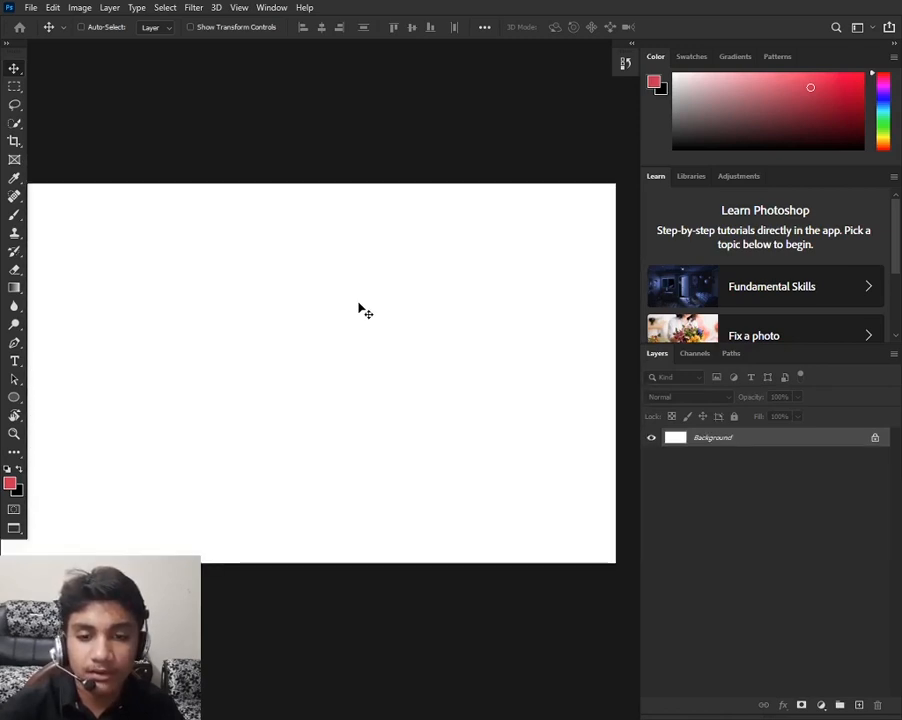
pyautogui.hotkey('ctrl', 'Tab')
pyautogui.hotkey('ctrl', 'Tab')
pyautogui.moveTo(372, 320); pyautogui.dragTo(348, 266)
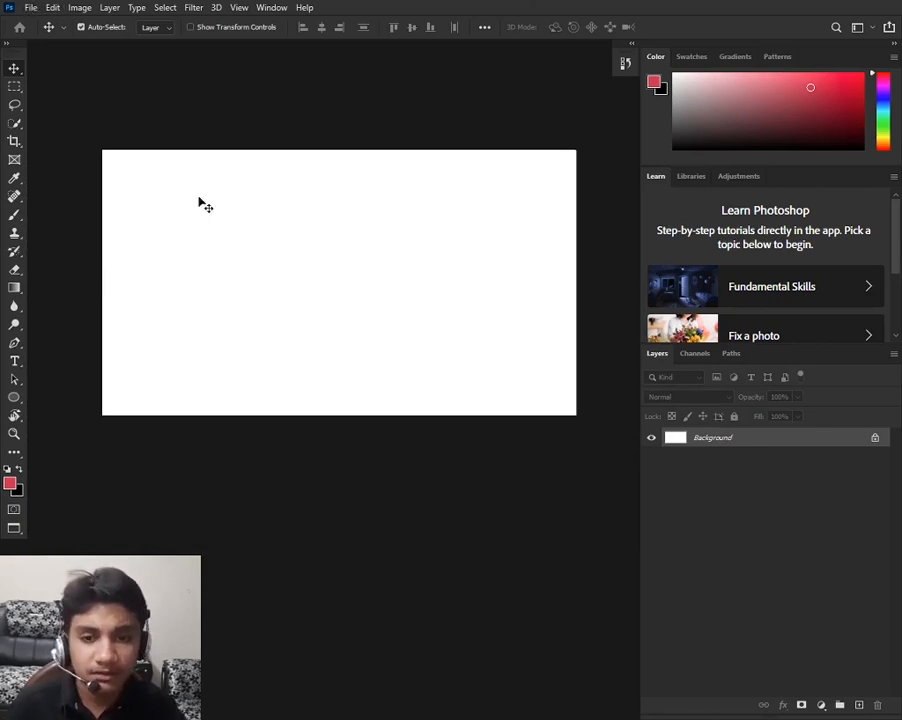
# Undock the tools panel, float it over the canvas and switch it between one-column and two-column layouts, ending with two columns.
pyautogui.click(14, 86)
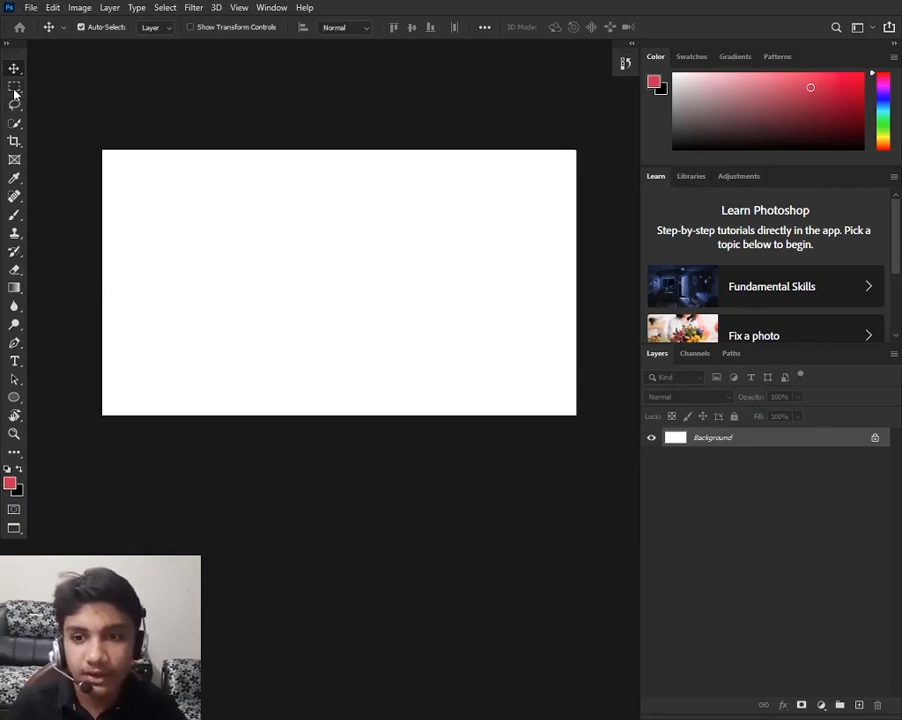
pyautogui.click(16, 68)
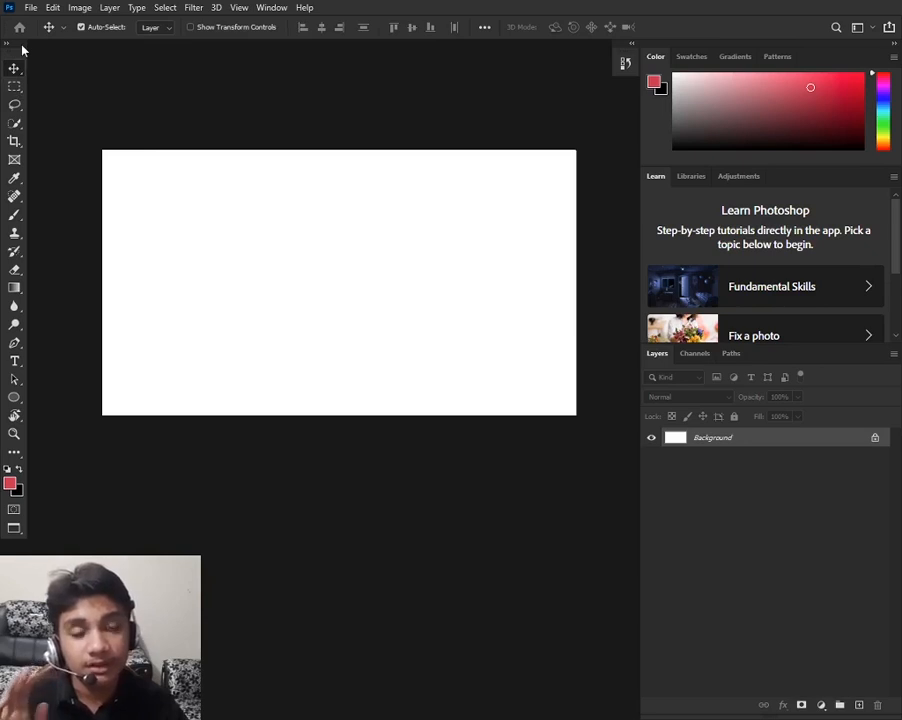
pyautogui.moveTo(22, 50); pyautogui.dragTo(393, 54)
pyautogui.click(371, 47)
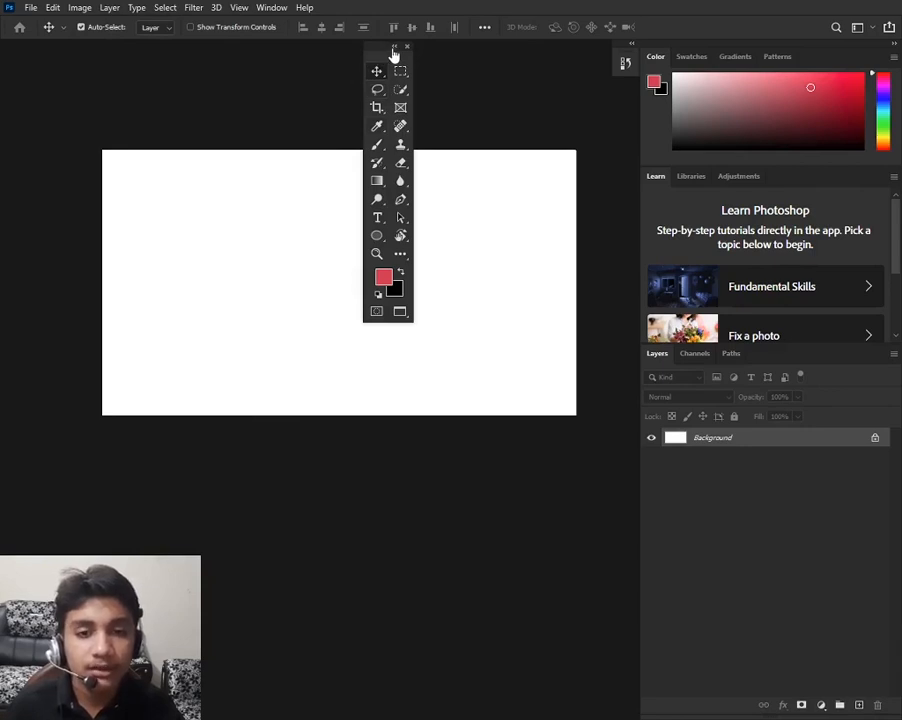
pyautogui.click(394, 47)
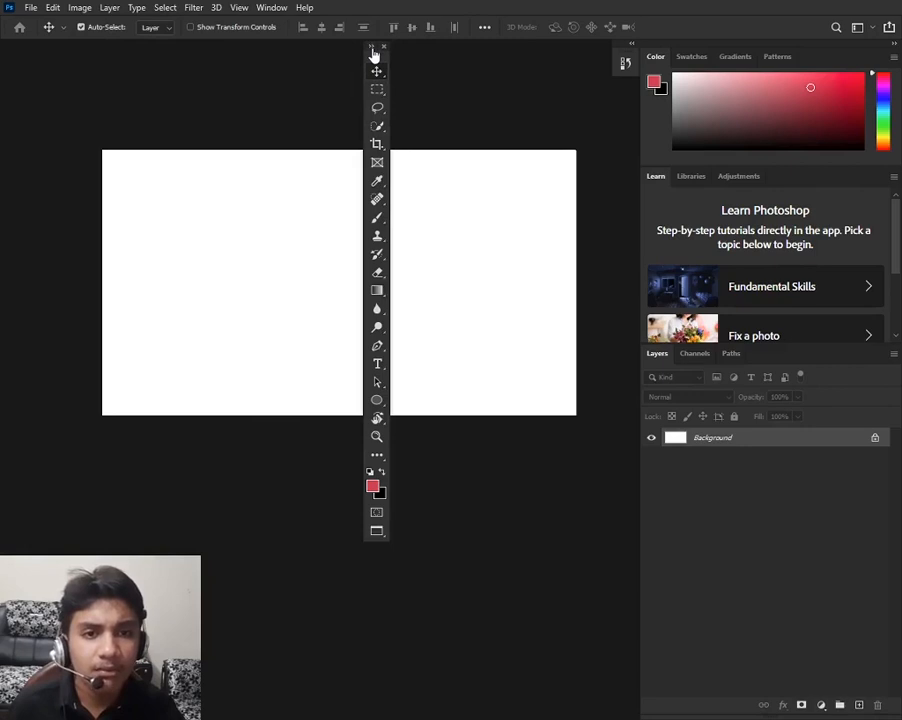
pyautogui.click(372, 47)
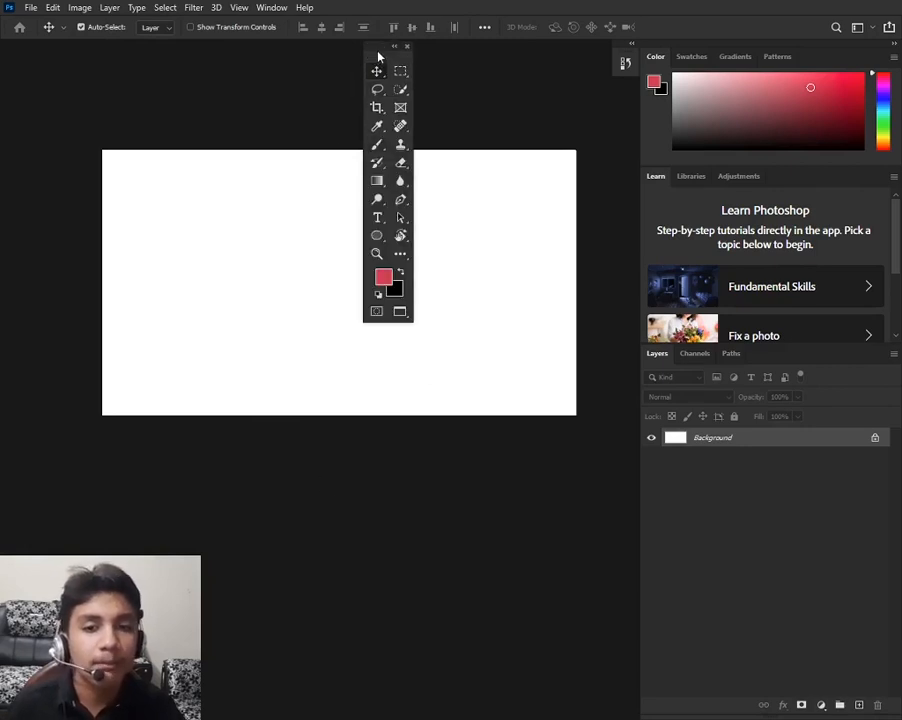
pyautogui.moveTo(378, 57); pyautogui.dragTo(380, 81)
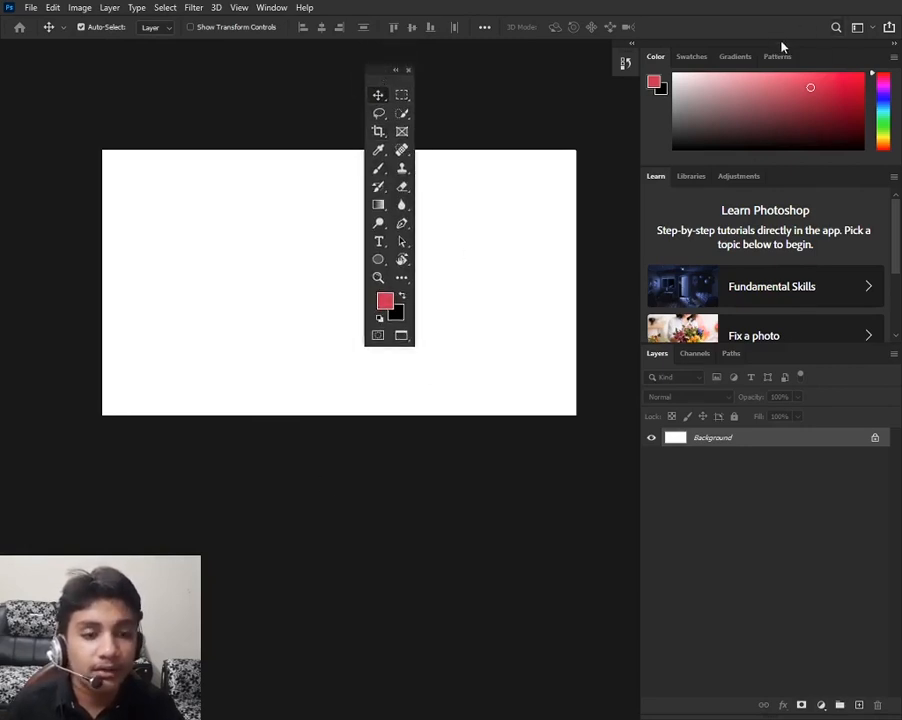
# Undock the panel column and separate the Layers and Color panel groups into floating panels over the canvas.
pyautogui.moveTo(452, 154); pyautogui.dragTo(499, 71)
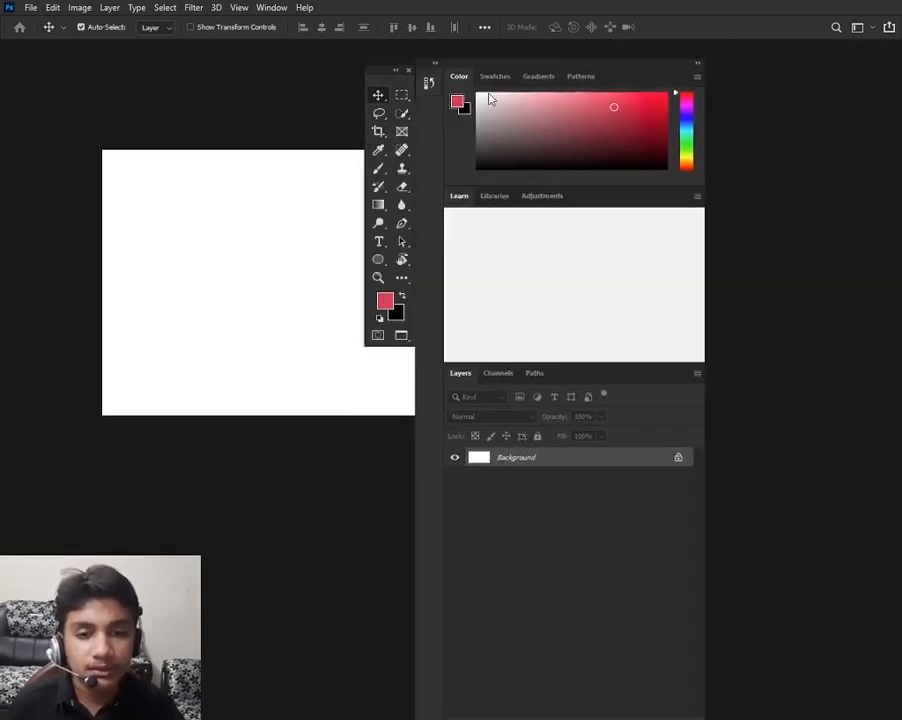
pyautogui.moveTo(585, 372); pyautogui.dragTo(335, 372)
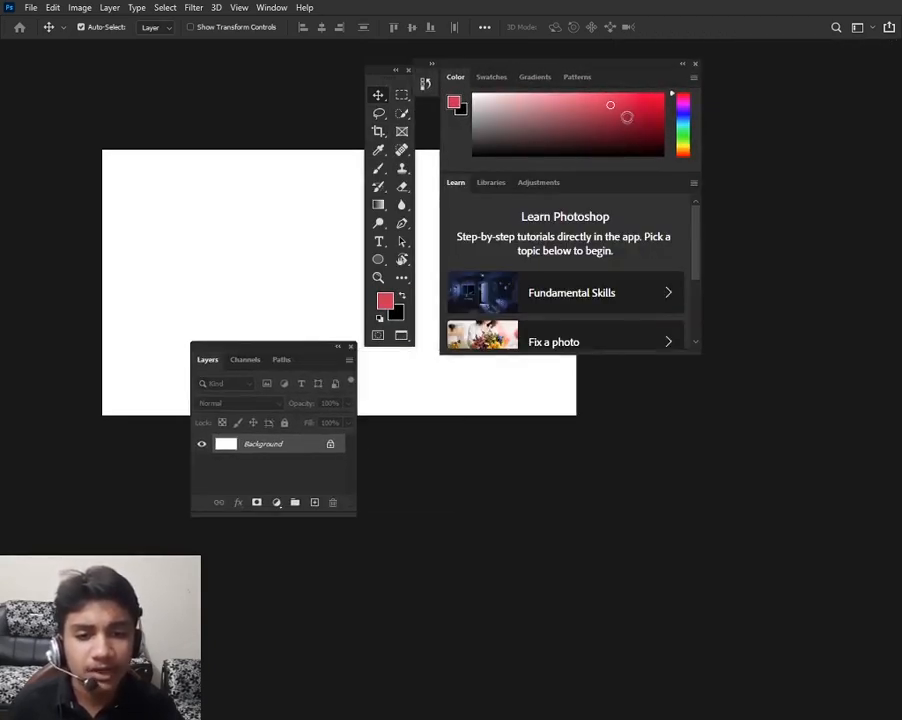
pyautogui.moveTo(612, 74); pyautogui.dragTo(657, 173)
pyautogui.moveTo(583, 166); pyautogui.dragTo(604, 260)
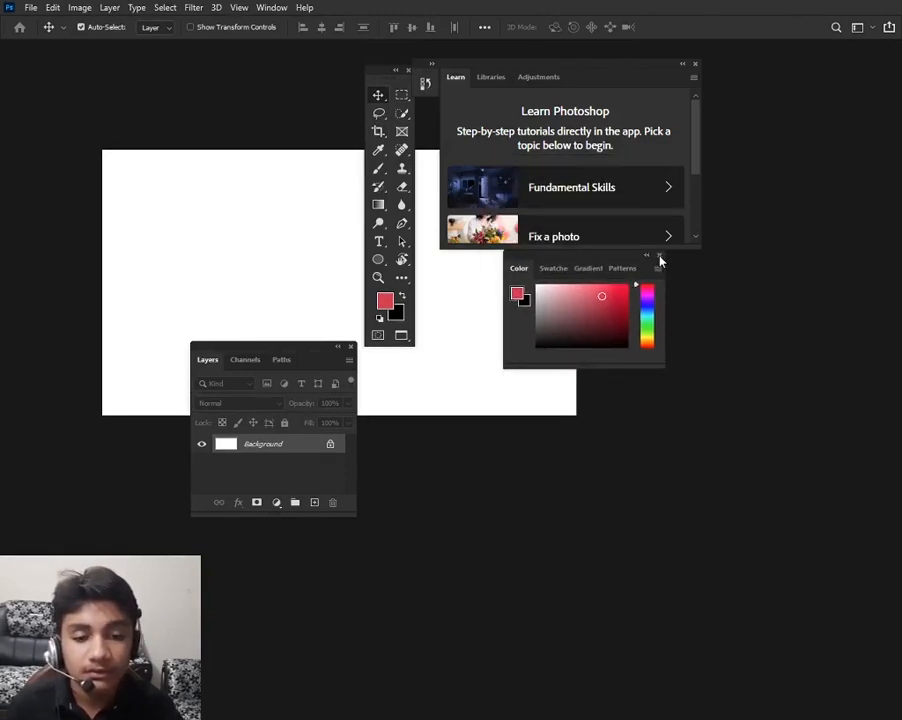
# Close the floating Color, Learn, tools and Layers panels so only the canvas is left.
pyautogui.click(660, 258)
pyautogui.click(696, 65)
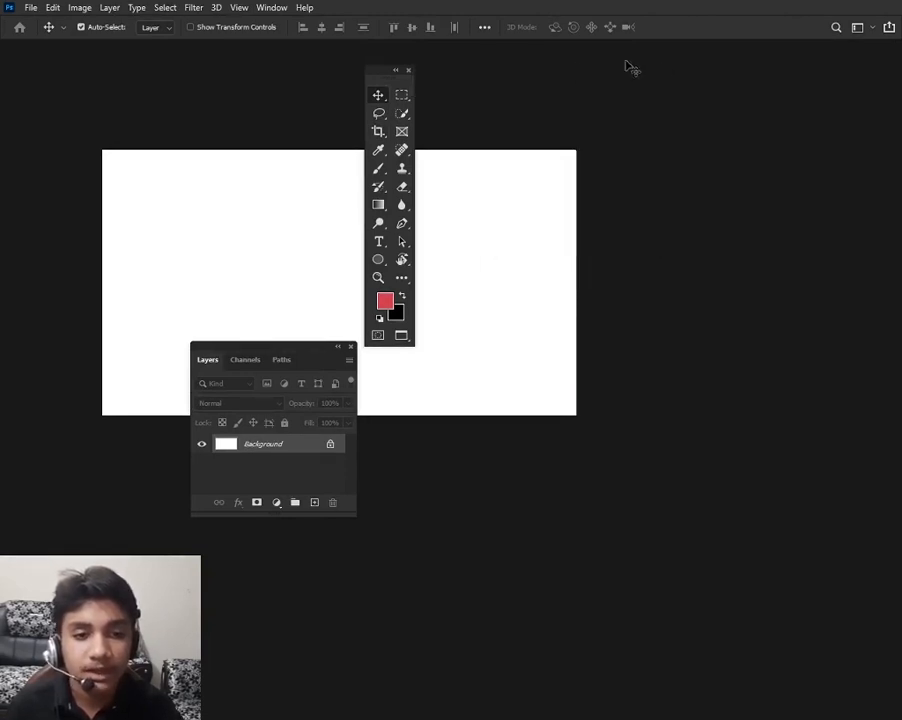
pyautogui.click(409, 71)
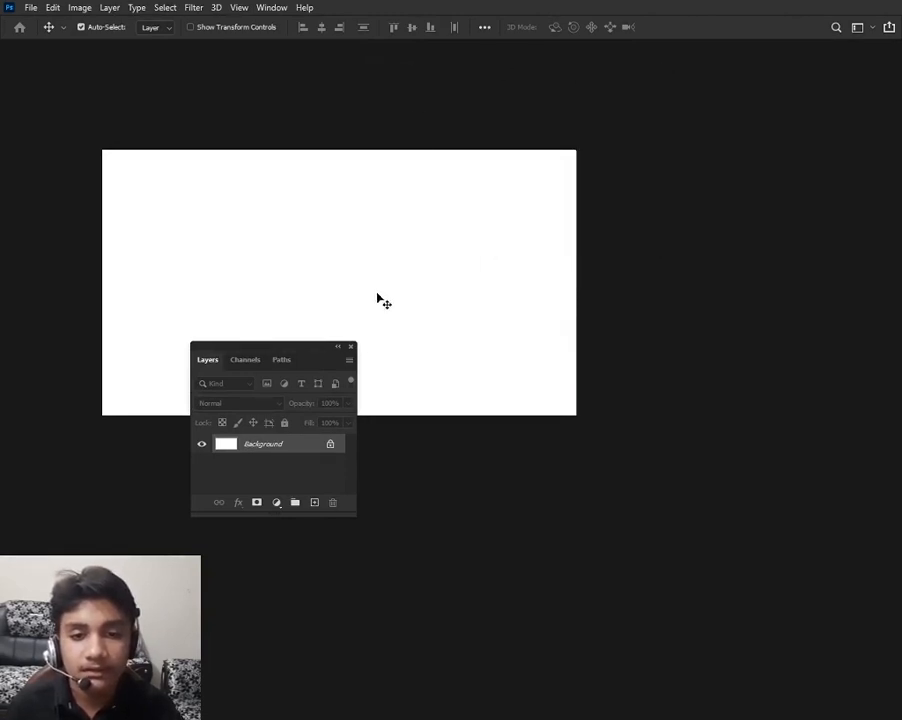
pyautogui.click(352, 347)
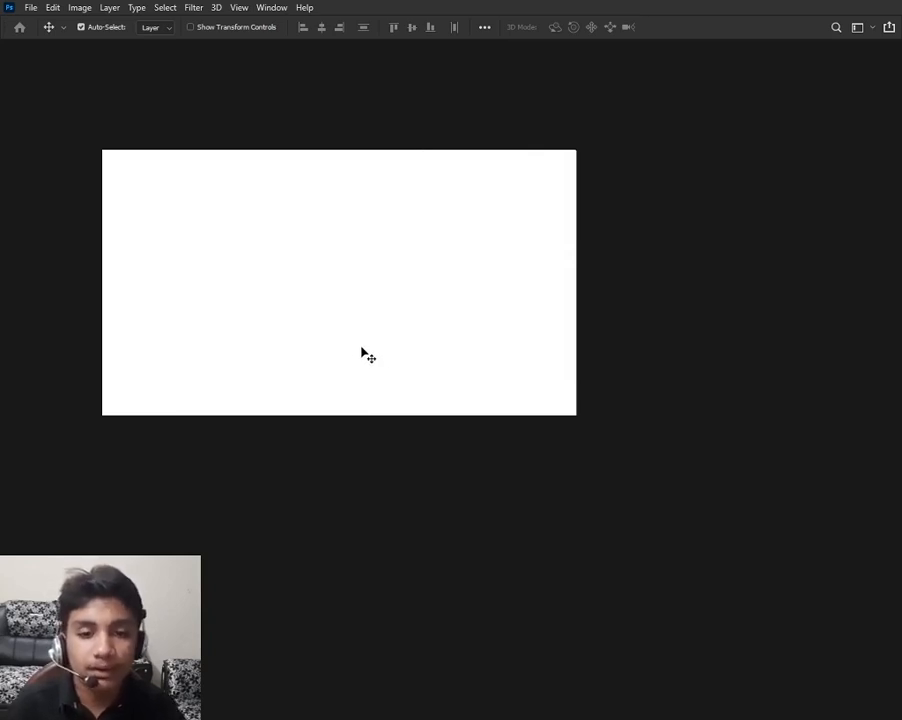
# Reset the Essentials workspace to restore the default tools and panels.
pyautogui.moveTo(362, 336); pyautogui.dragTo(405, 336)
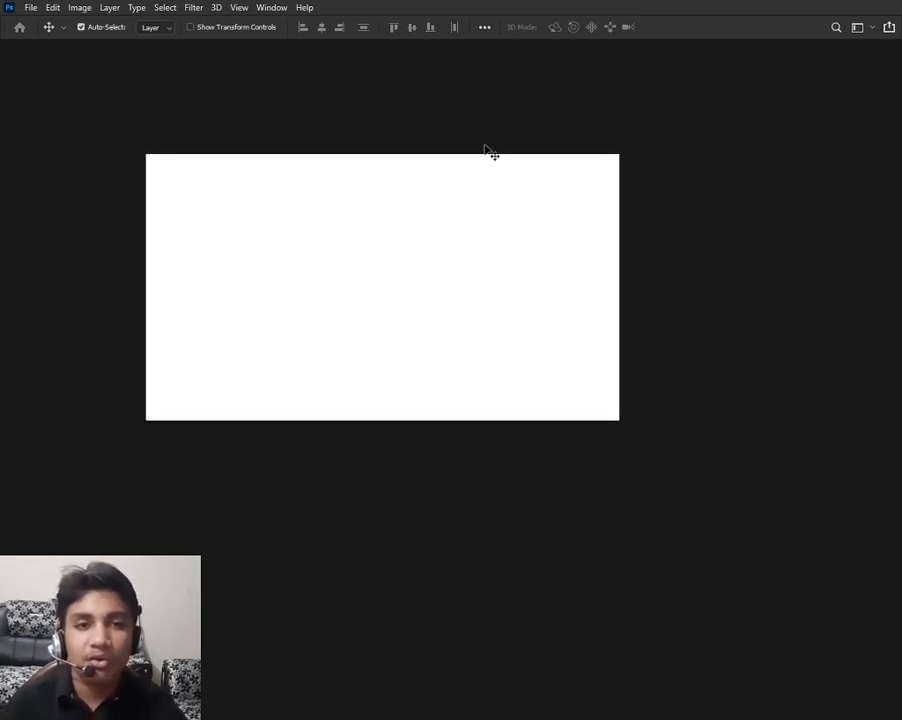
pyautogui.click(282, 7)
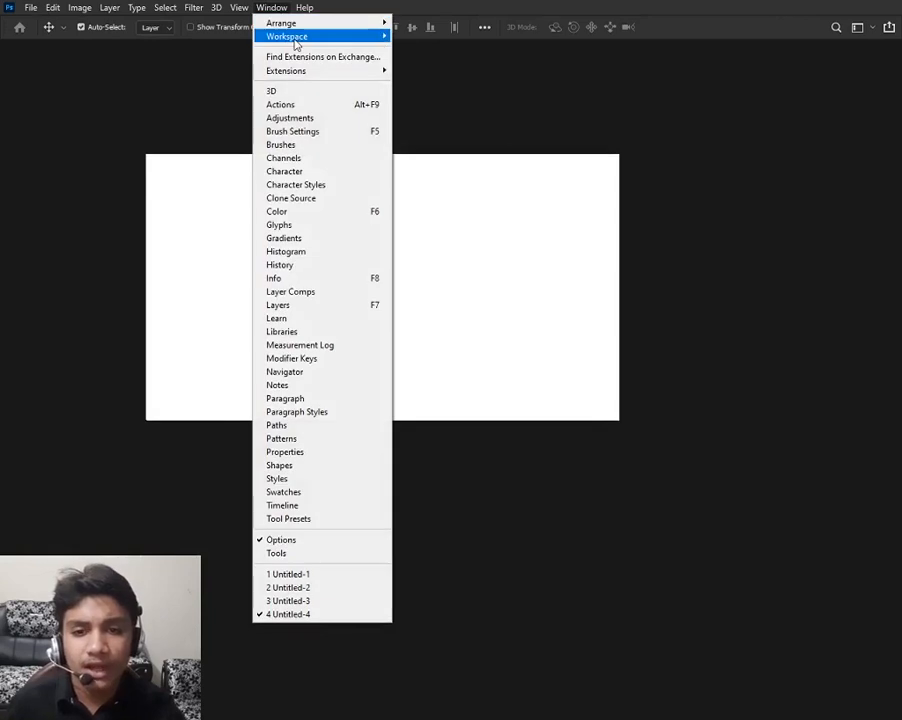
pyautogui.moveTo(294, 38)
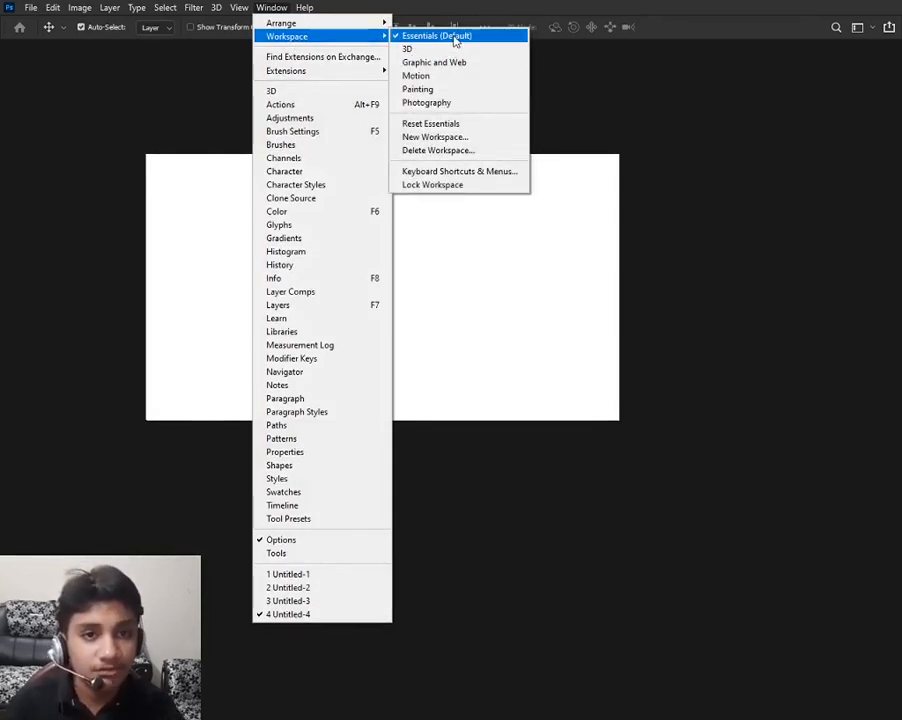
pyautogui.click(449, 126)
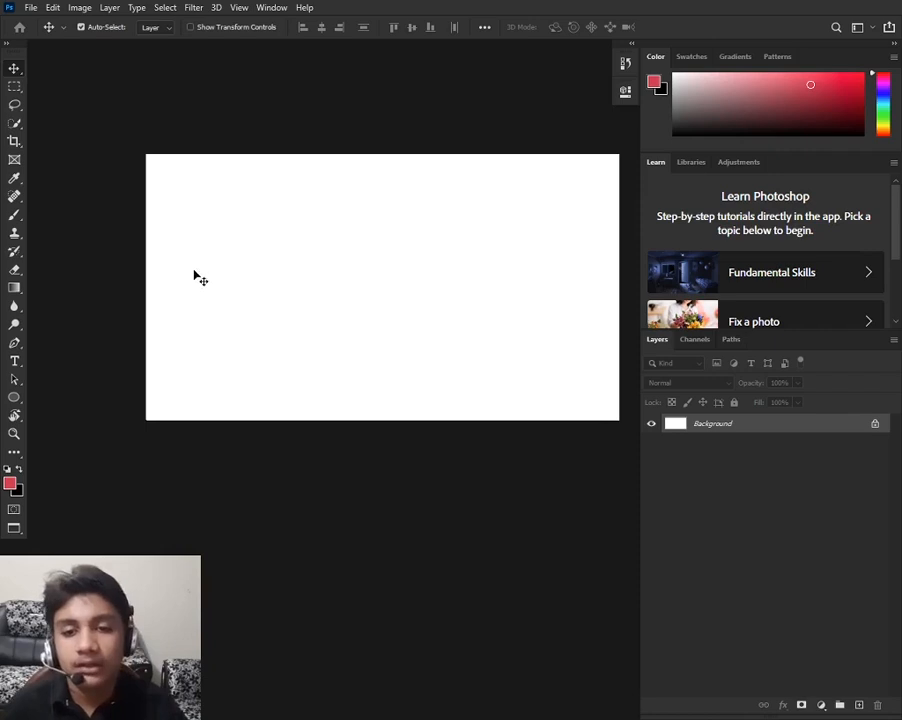
pyautogui.moveTo(501, 236); pyautogui.dragTo(478, 233)
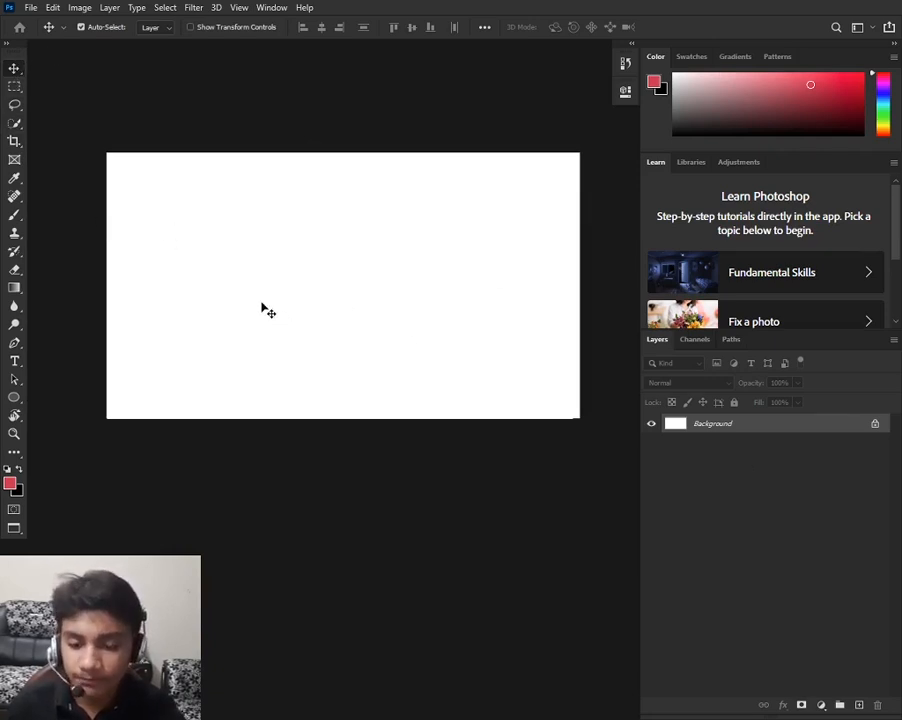
# Marquee-select a small upright rectangle left of the canvas centre, reset the colors to black and white, and try filling it with black.
pyautogui.click(15, 87)
pyautogui.moveTo(210, 239); pyautogui.dragTo(269, 324)
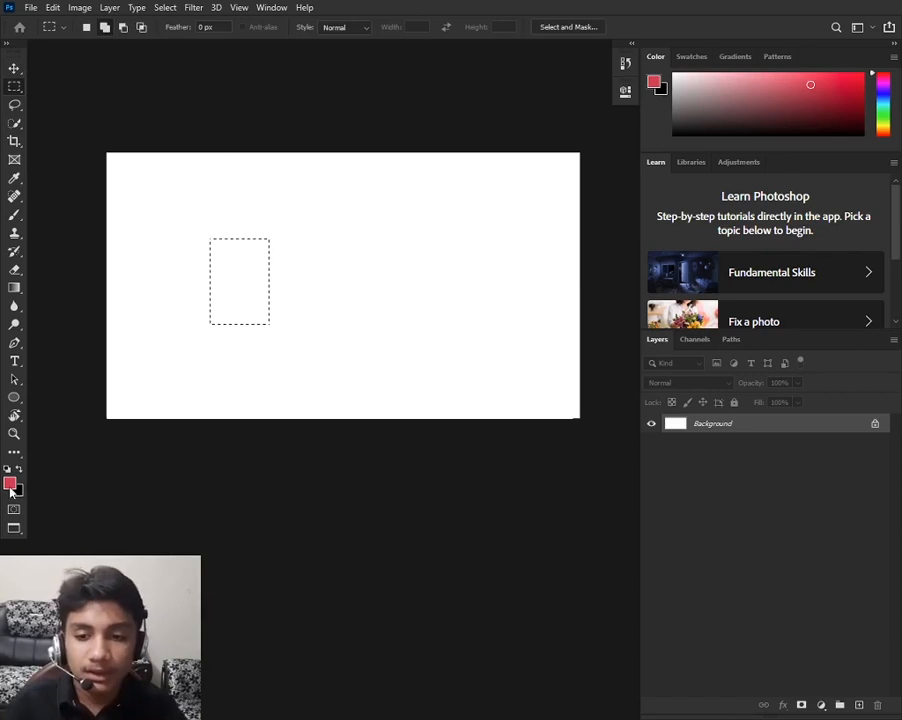
pyautogui.press('d')
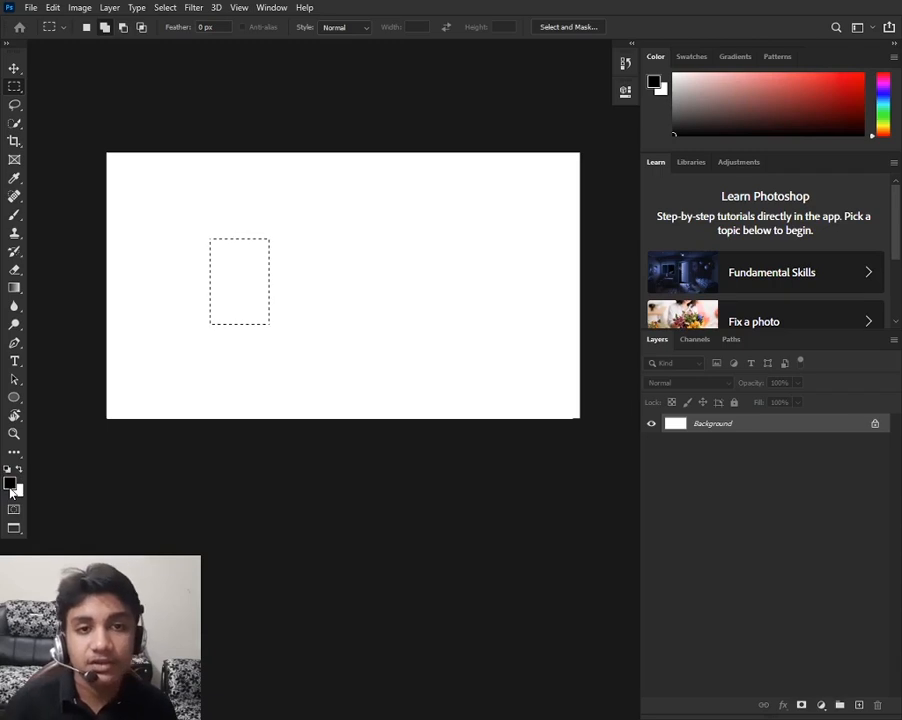
pyautogui.hotkey('alt', 'BackSpace')
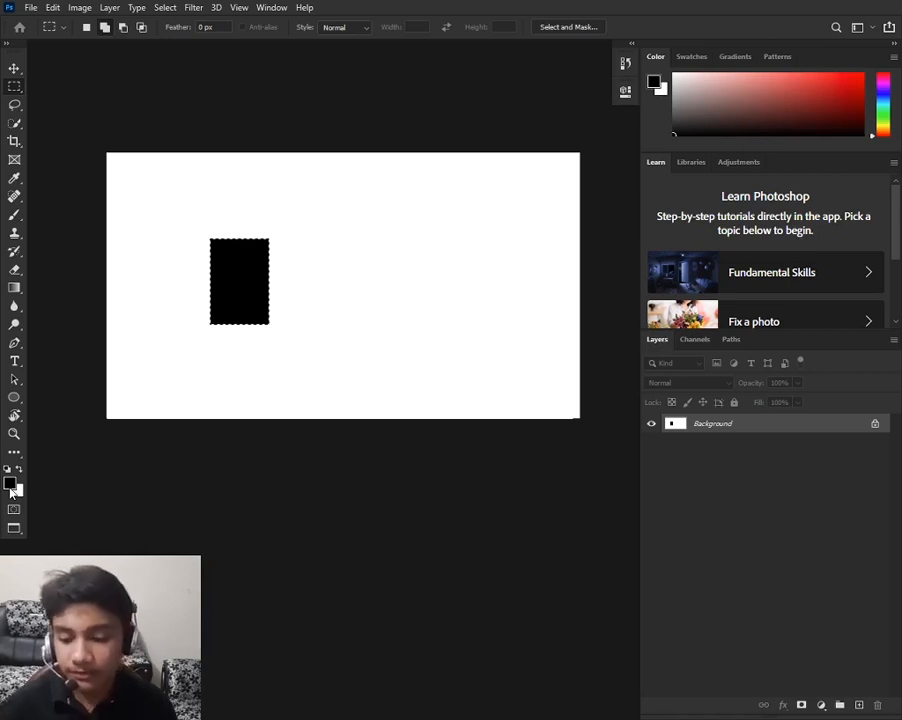
pyautogui.hotkey('ctrl', 'z')
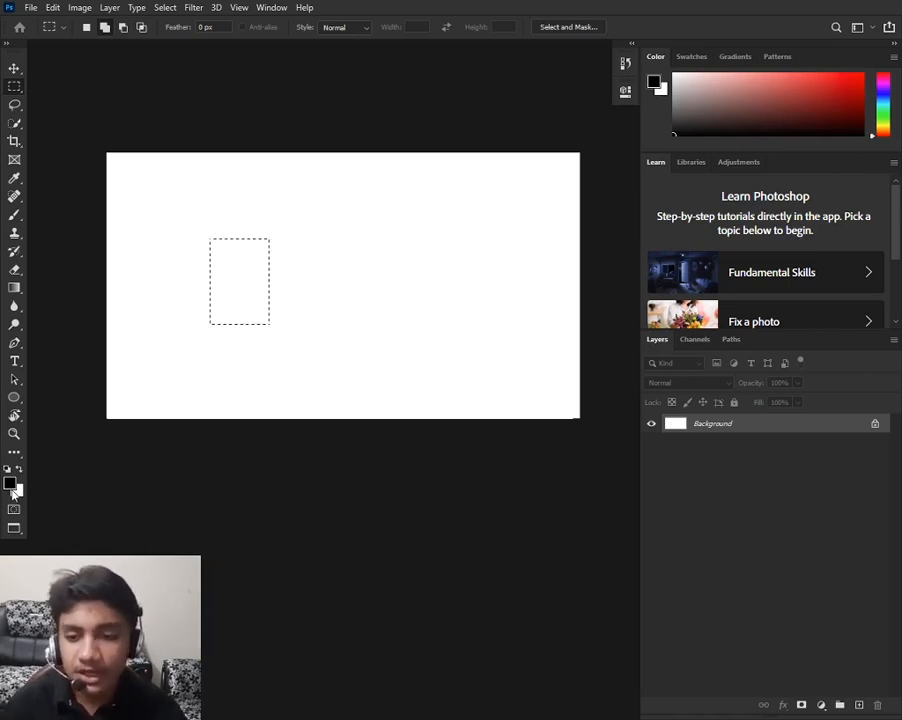
# Set the background color to bright red and fill the rectangular selection with it.
pyautogui.click(16, 488)
pyautogui.click(434, 280)
pyautogui.click(479, 282)
pyautogui.click(617, 275)
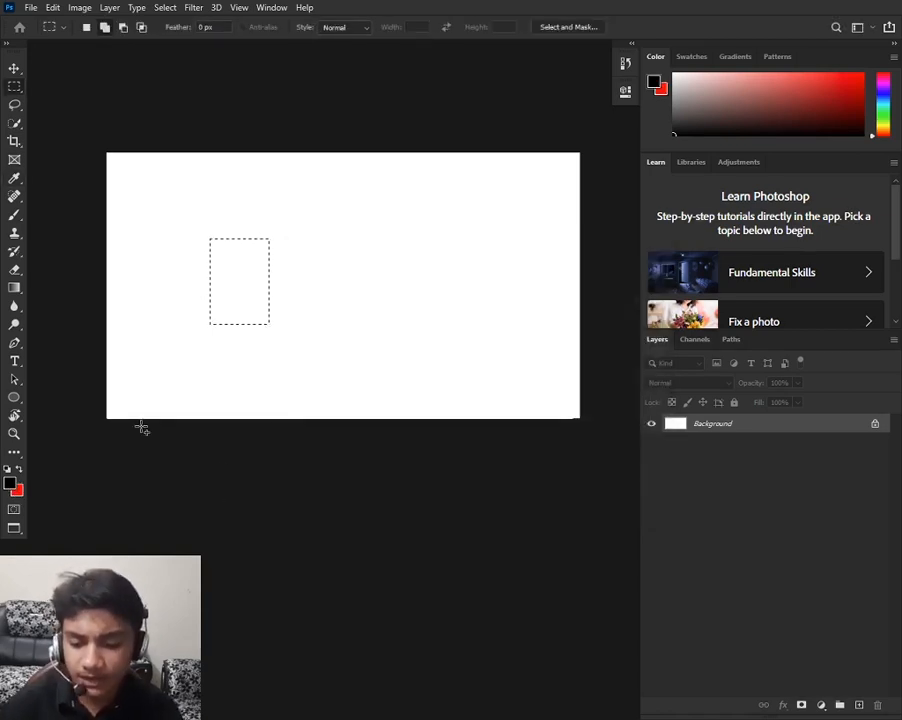
pyautogui.hotkey('ctrl', 'BackSpace')
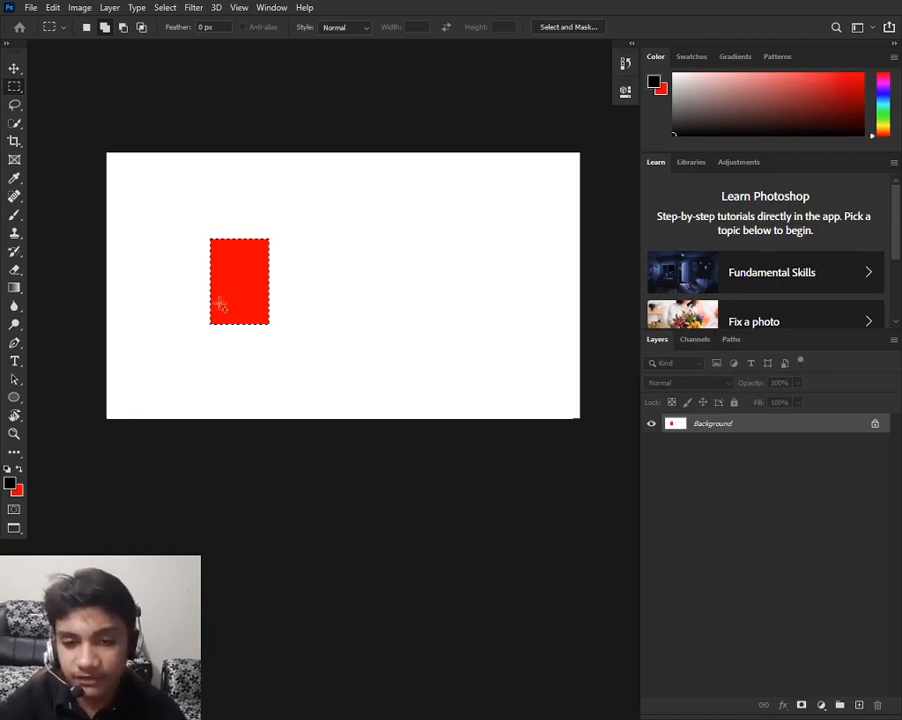
# Try moving the selection and the red rectangle with the Marquee and Move tools, undoing each move.
pyautogui.moveTo(237, 284); pyautogui.dragTo(337, 302)
pyautogui.hotkey('ctrl', 'z')
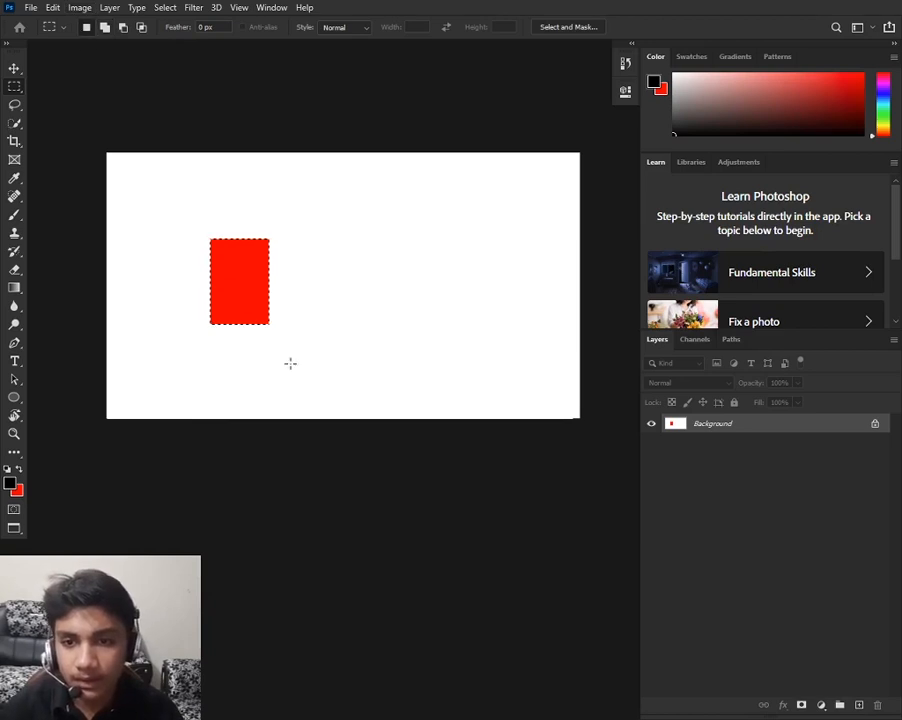
pyautogui.click(14, 68)
pyautogui.moveTo(241, 291)
pyautogui.mouseDown()
pyautogui.moveTo(264, 318)
pyautogui.moveTo(366, 310)
pyautogui.moveTo(364, 277)
pyautogui.moveTo(240, 297)
pyautogui.mouseUp()
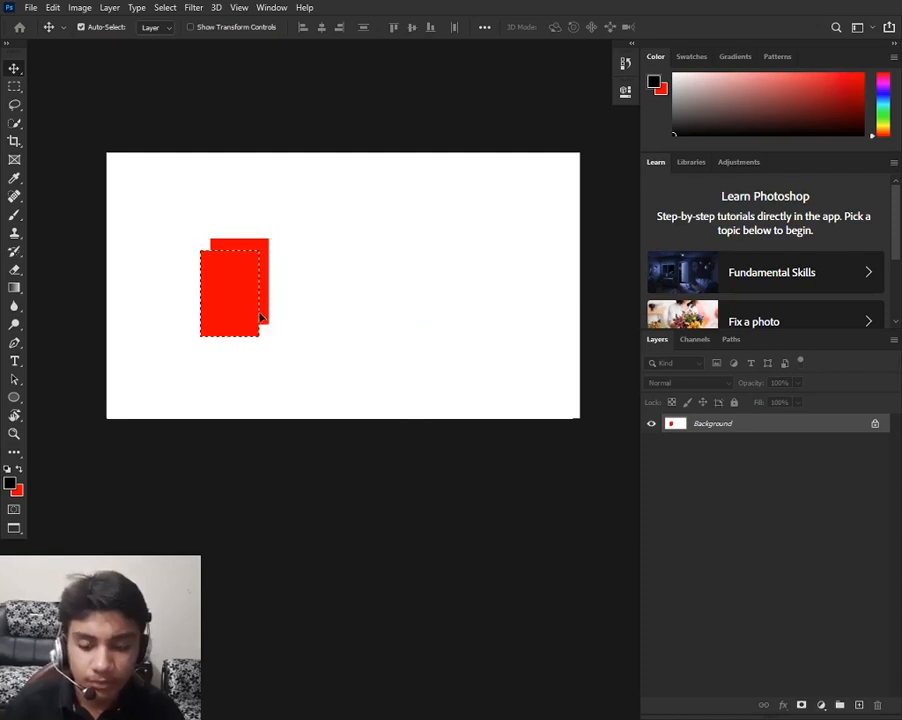
pyautogui.hotkey('ctrl', 'z')
# Undo the red fill, try filling the rectangle with the black foreground color instead, and deselect it.
pyautogui.hotkey('ctrl', 'z')
pyautogui.hotkey('alt', 'BackSpace')
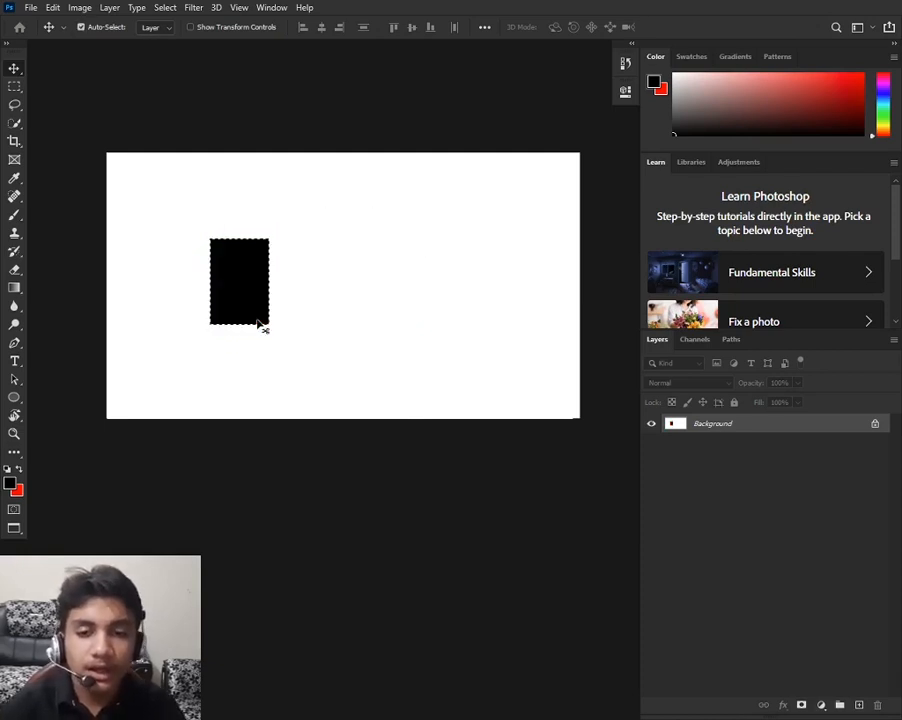
pyautogui.hotkey('ctrl', 'z')
pyautogui.hotkey('ctrl', 'd')
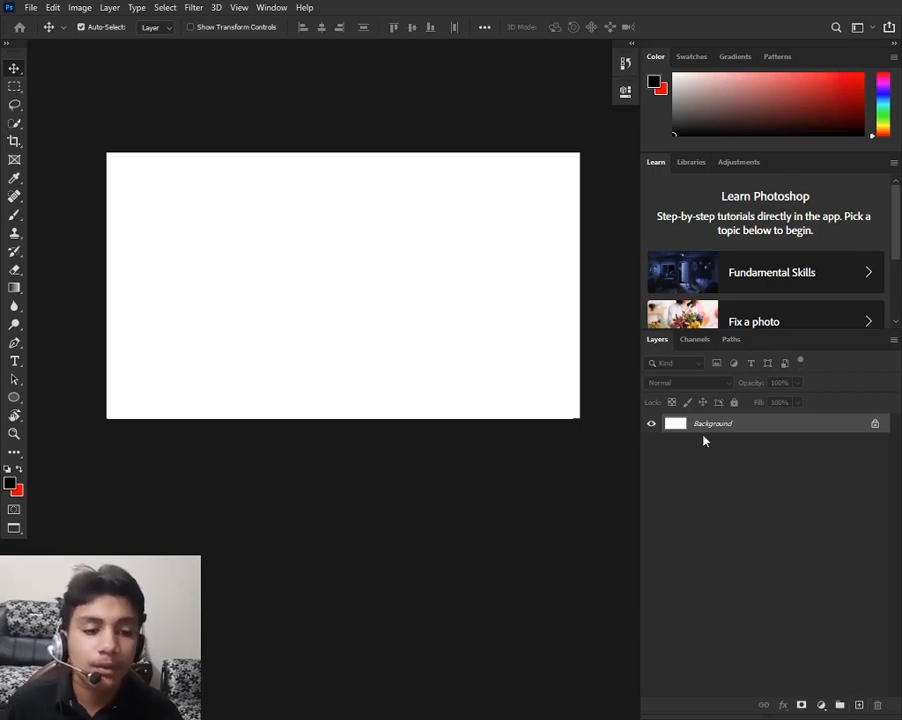
# Add a new layer above the Background and rename it "work".
pyautogui.click(861, 708)
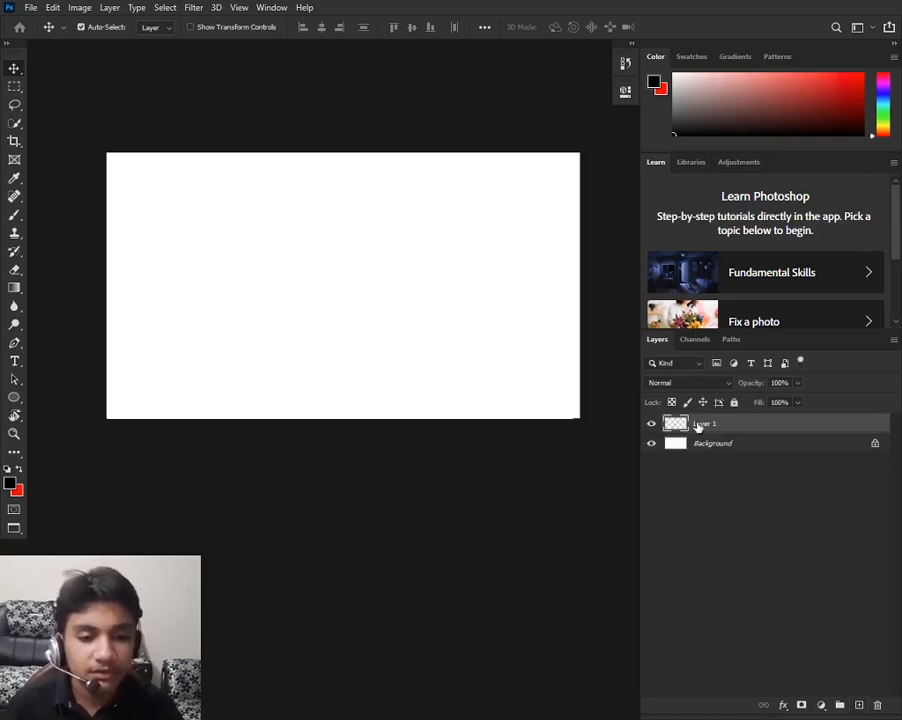
pyautogui.doubleClick(699, 425)
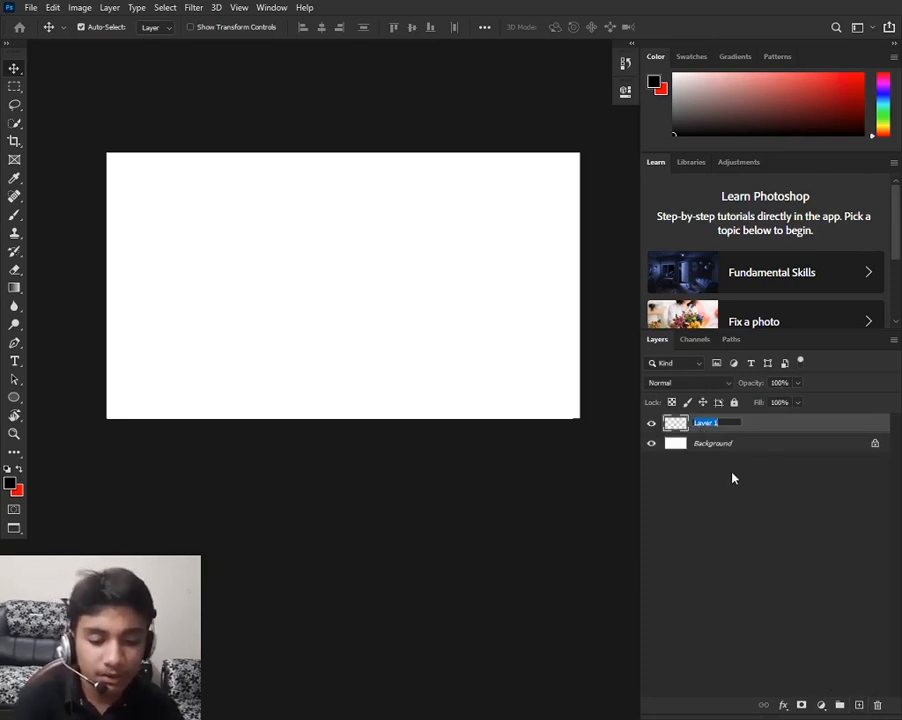
pyautogui.press('BackSpace')
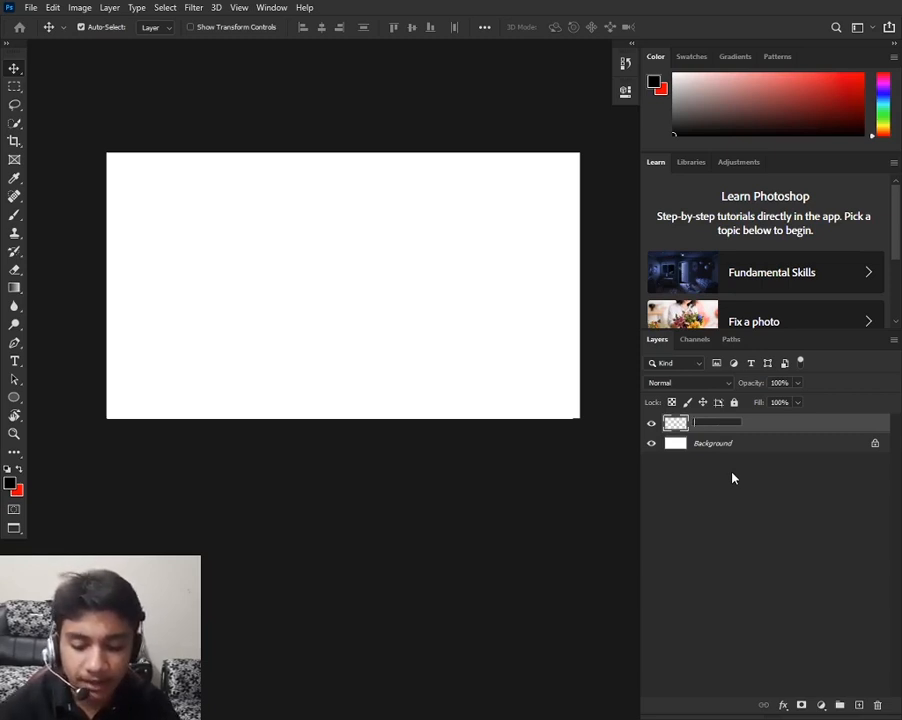
pyautogui.write('vol')
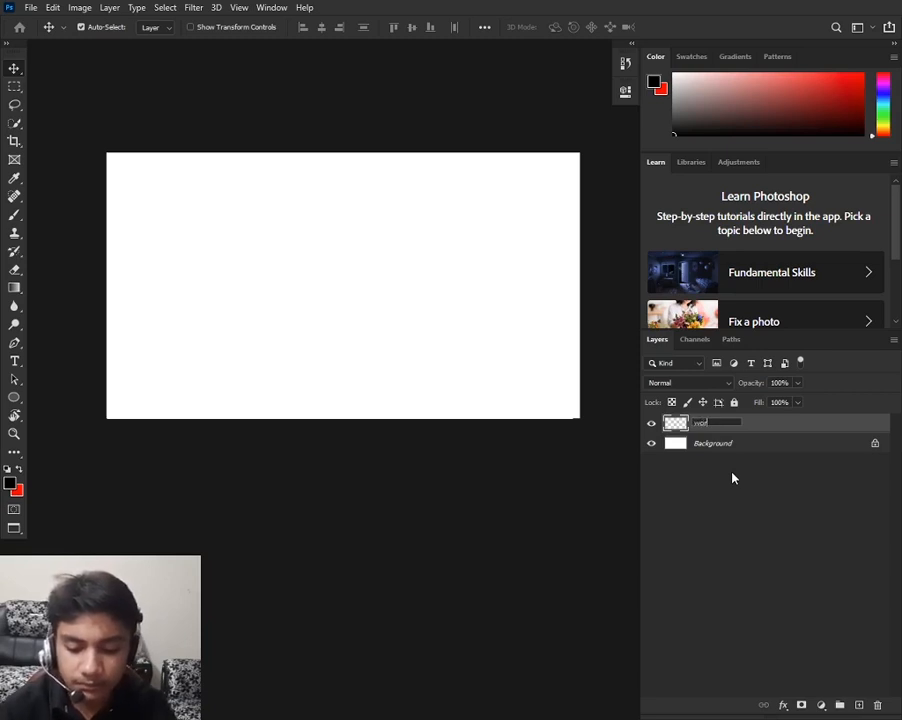
pyautogui.write('k')
pyautogui.press('Return')
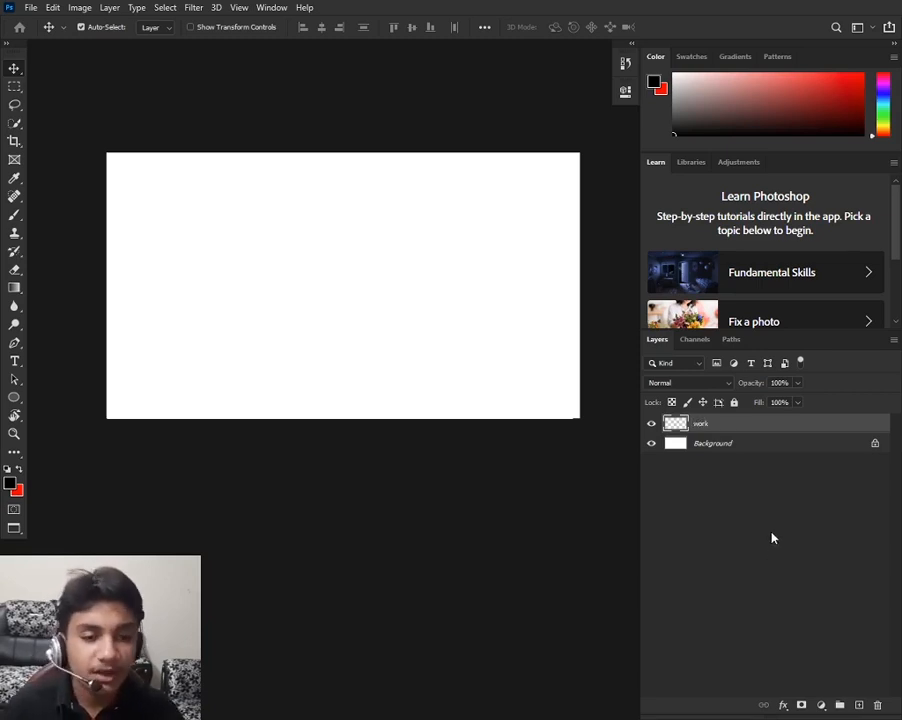
# Marquee-select a large rectangle reaching the canvas's lower edge and fill it with the red background color on the "work" layer.
pyautogui.click(14, 87)
pyautogui.moveTo(234, 224); pyautogui.dragTo(437, 425)
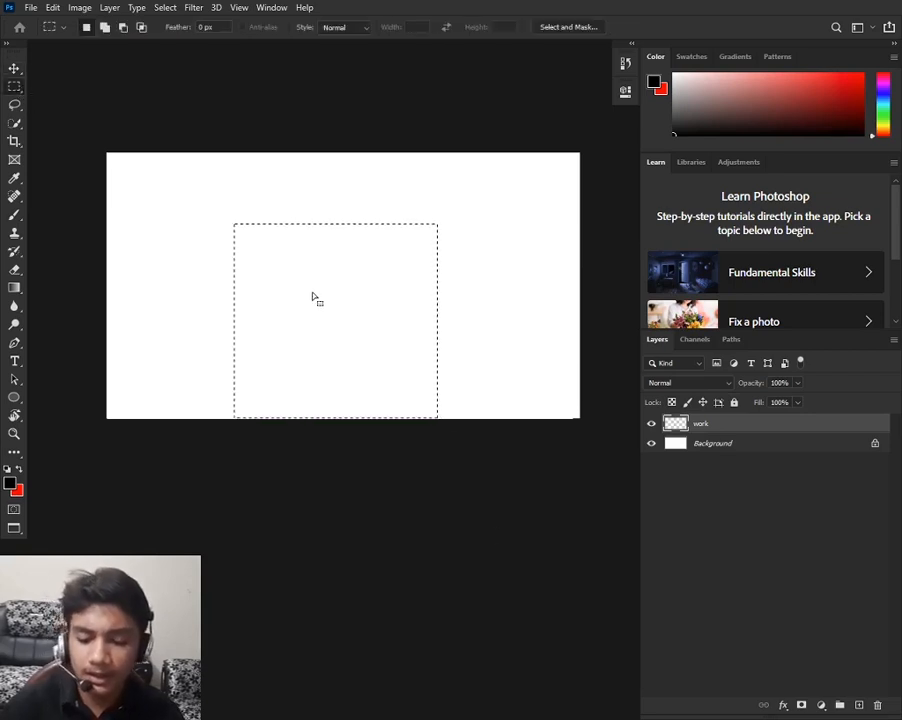
pyautogui.hotkey('ctrl', 'BackSpace')
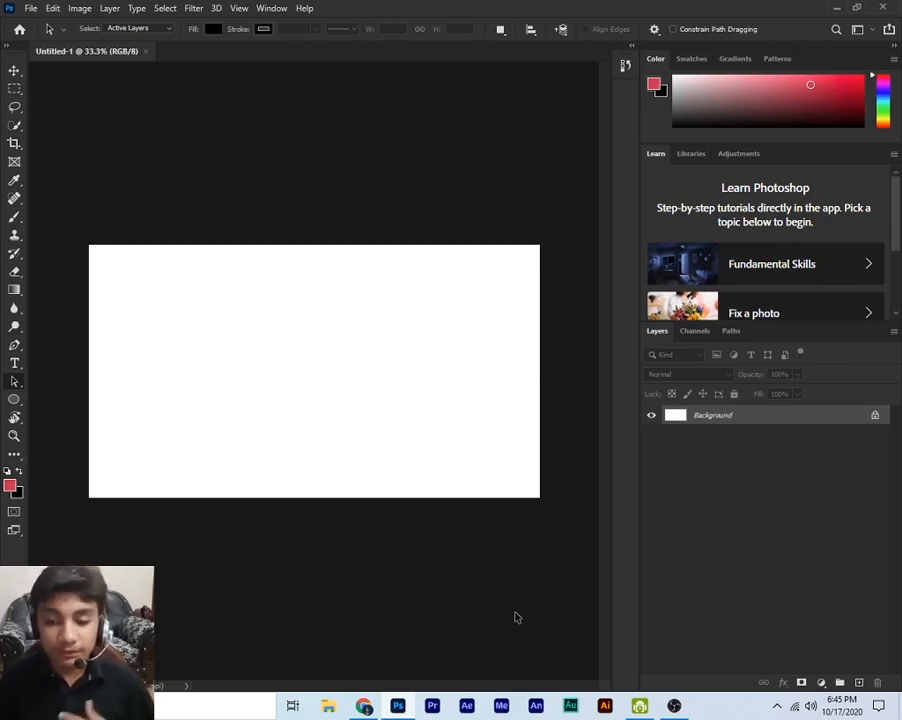
# Add a new empty layer above the Background in the Untitled-1 document.
pyautogui.click(858, 682)
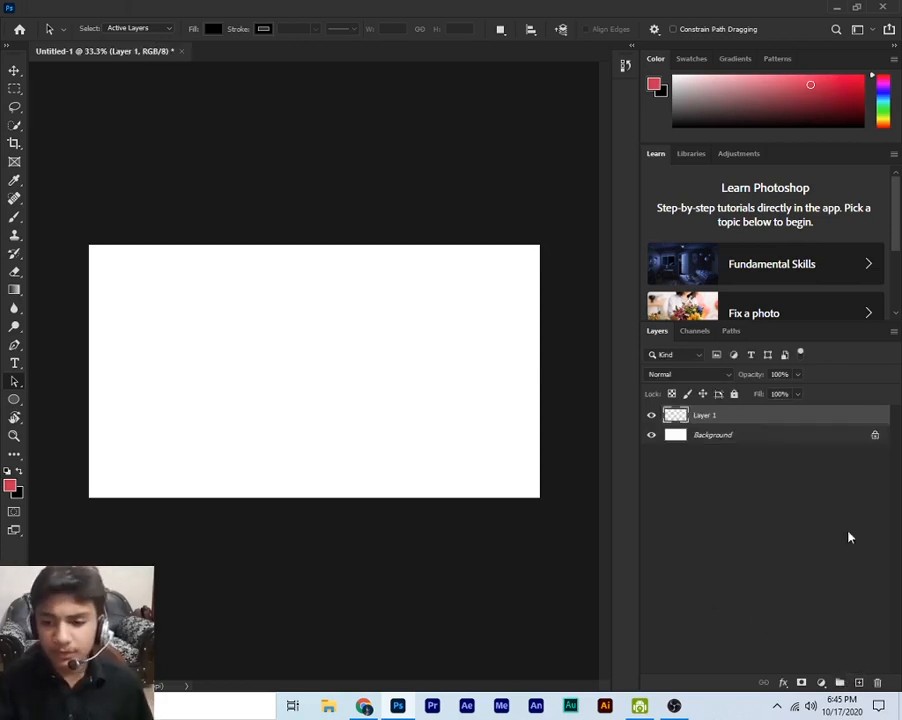
# Rename the empty Layer 1 above the Background as "work".
pyautogui.doubleClick(706, 415)
pyautogui.write('world')
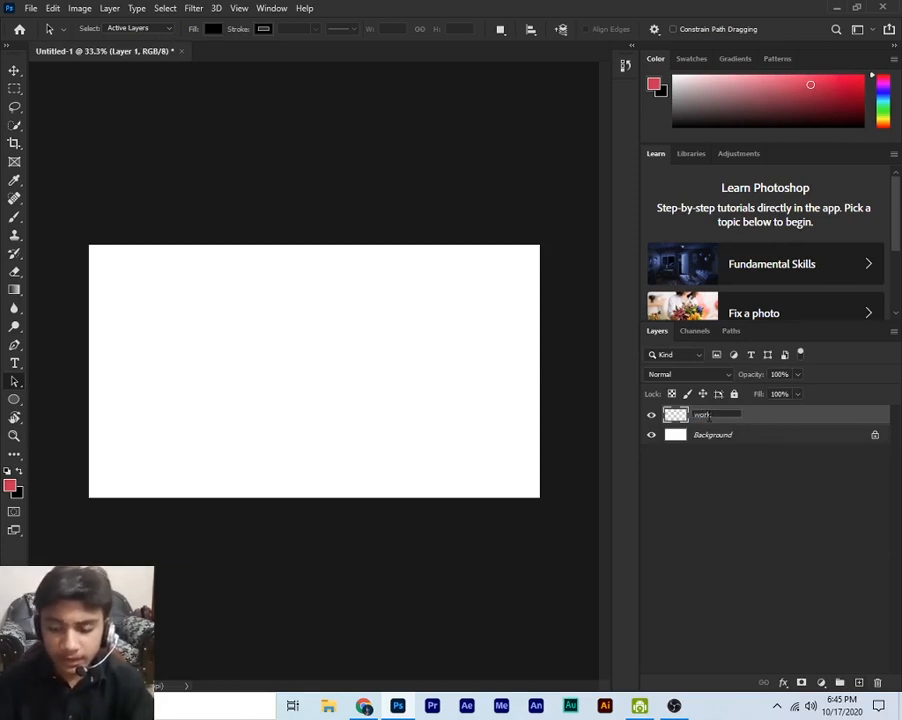
pyautogui.press('Return')
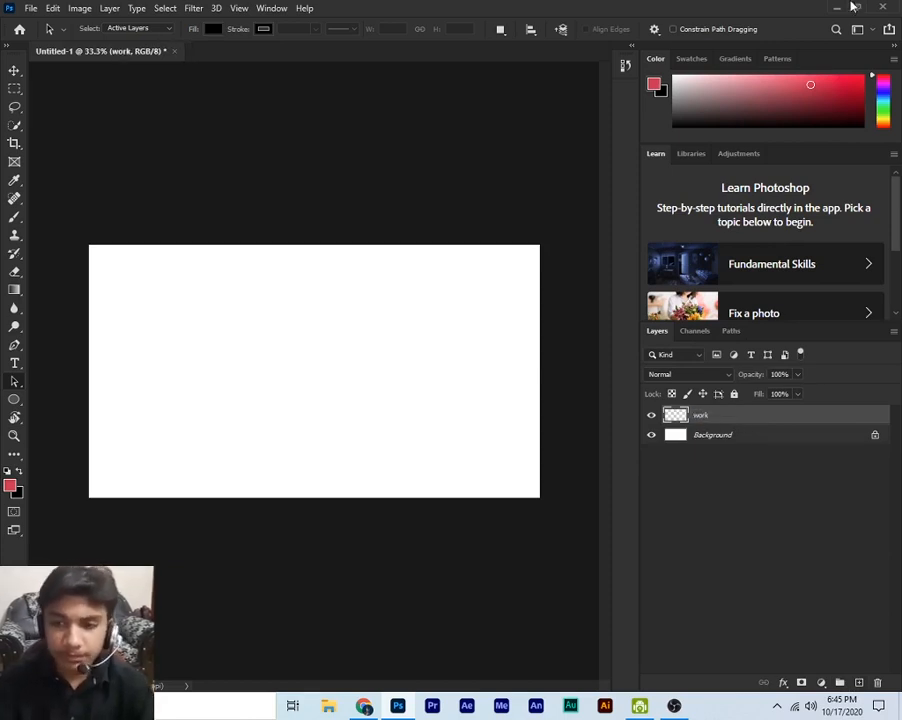
# Place the camera photo aarom-ore-QMCU60bedIA-unsplash from the desktop into the document and shift it slightly to the right.
pyautogui.press('super+d')
pyautogui.moveTo(79, 368); pyautogui.dragTo(364, 427)
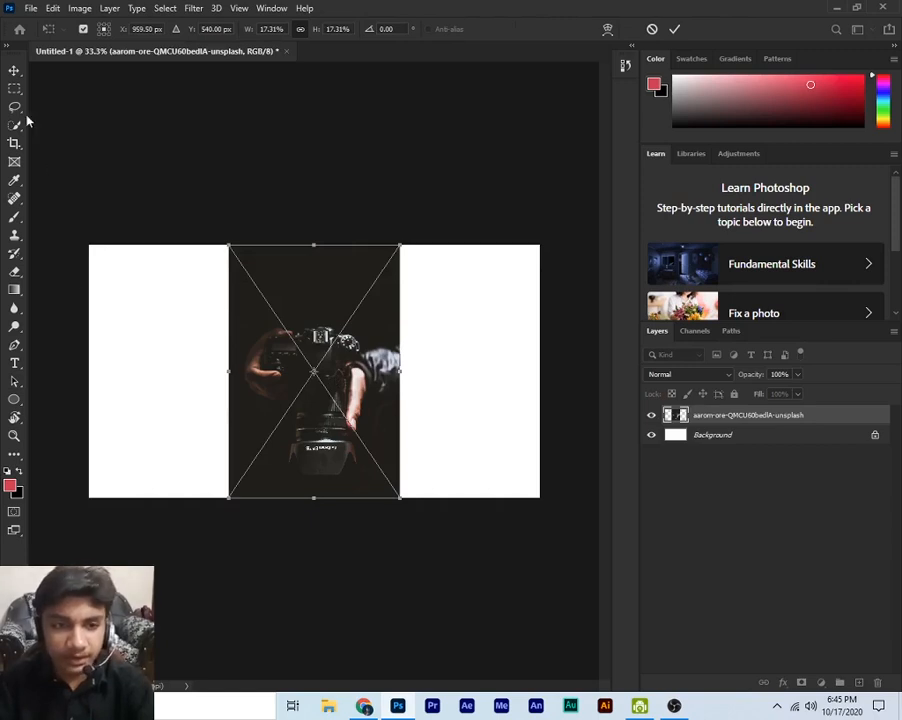
pyautogui.click(14, 71)
pyautogui.click(274, 336)
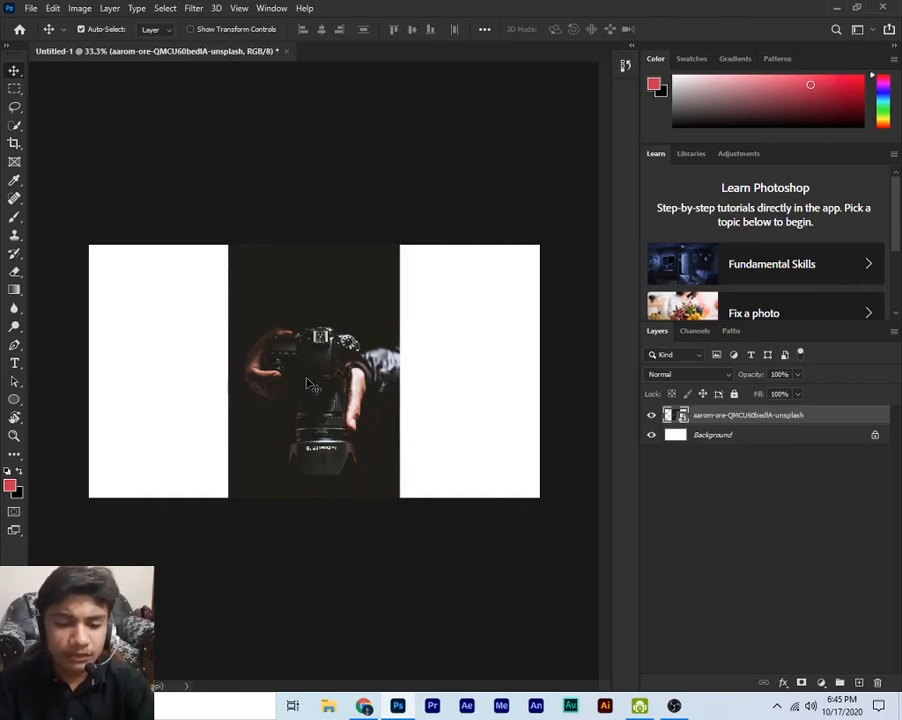
pyautogui.moveTo(276, 389); pyautogui.dragTo(318, 386)
# Try the Artboard tool by drawing a 6 × 600 px artboard over the photo, adding a second one beside it, and removing both.
pyautogui.click(14, 70)
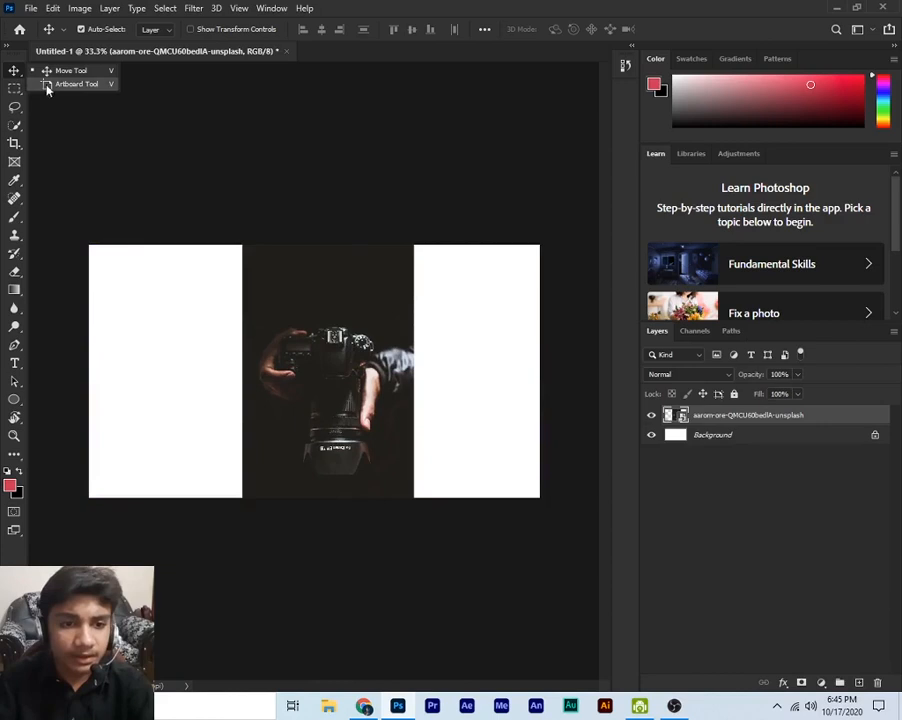
pyautogui.click(45, 84)
pyautogui.moveTo(339, 321); pyautogui.dragTo(340, 461)
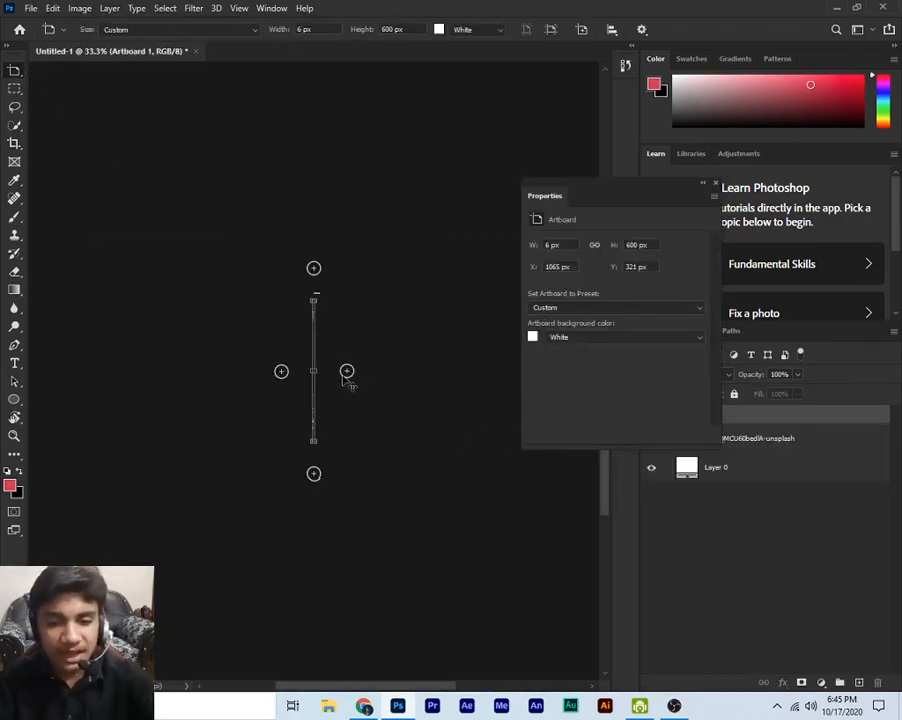
pyautogui.click(347, 372)
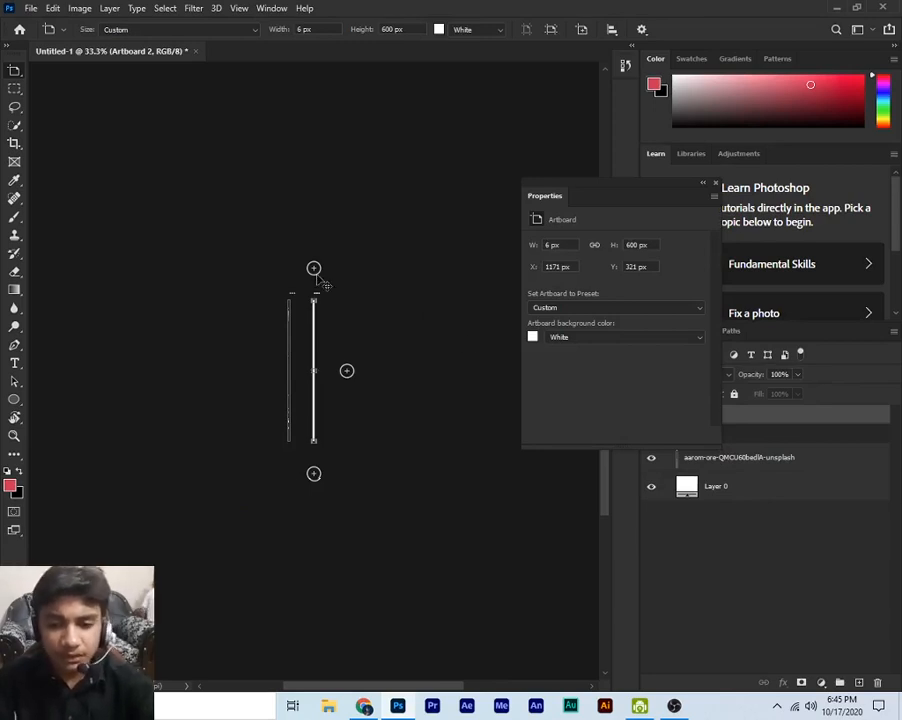
pyautogui.click(714, 184)
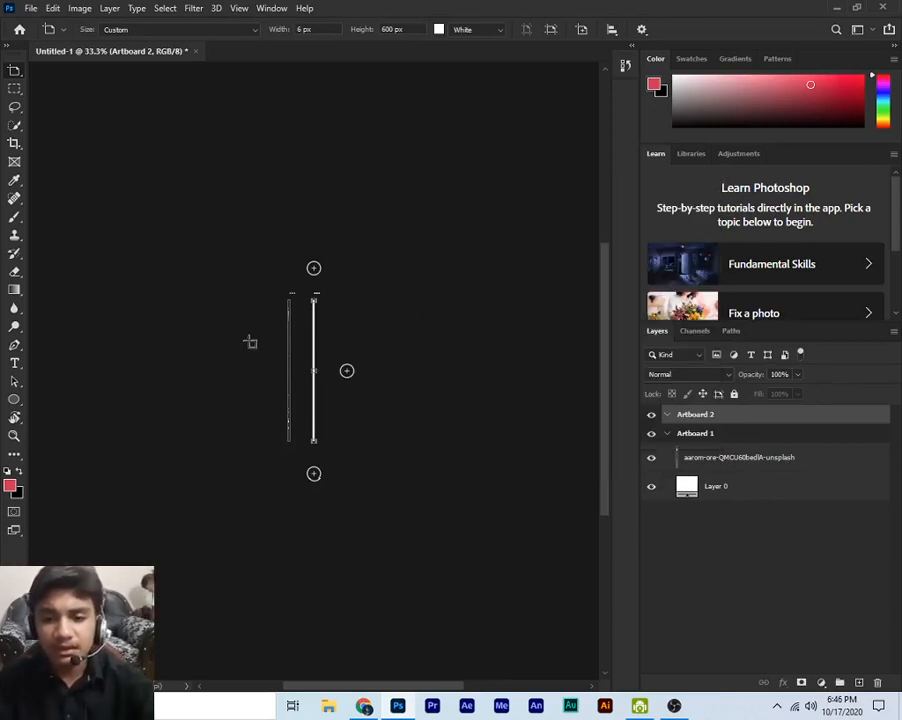
pyautogui.press('Delete')
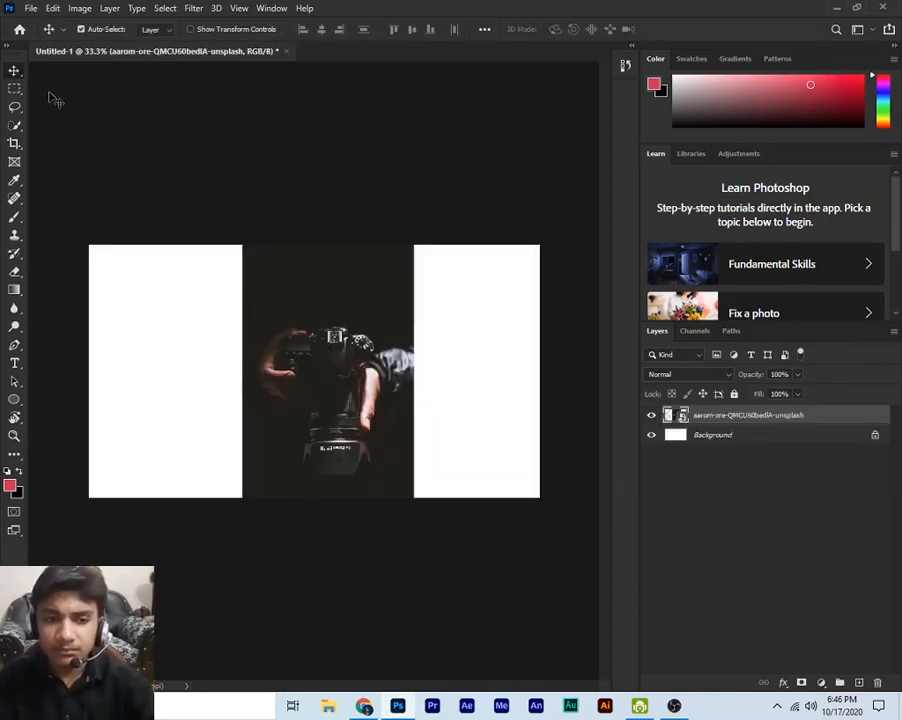
# Delete the placed camera photo layer and add a new empty layer above the Background.
pyautogui.moveTo(367, 377); pyautogui.dragTo(332, 374)
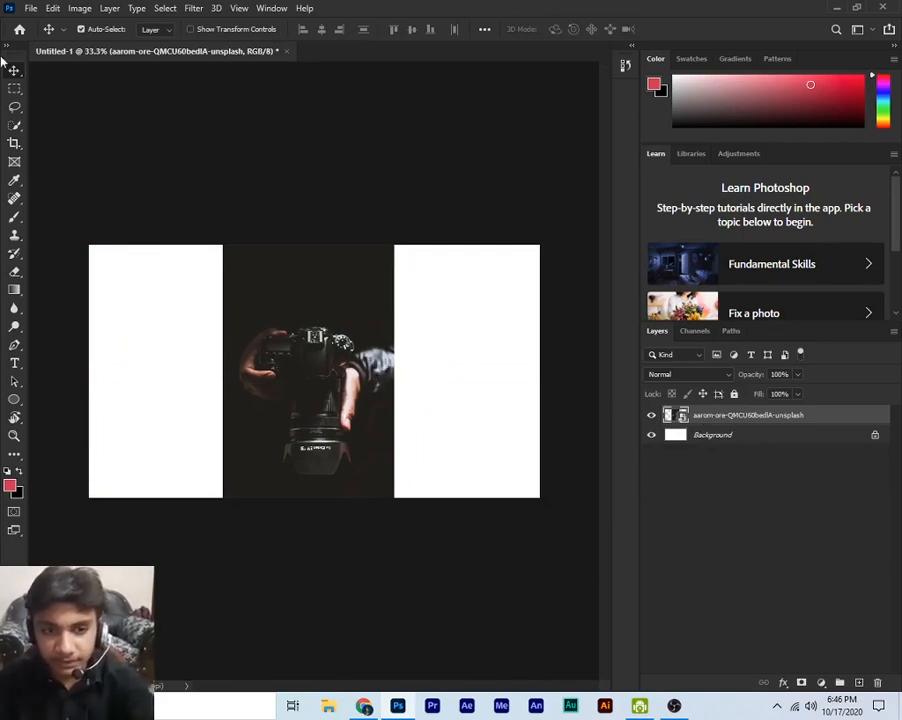
pyautogui.click(14, 88)
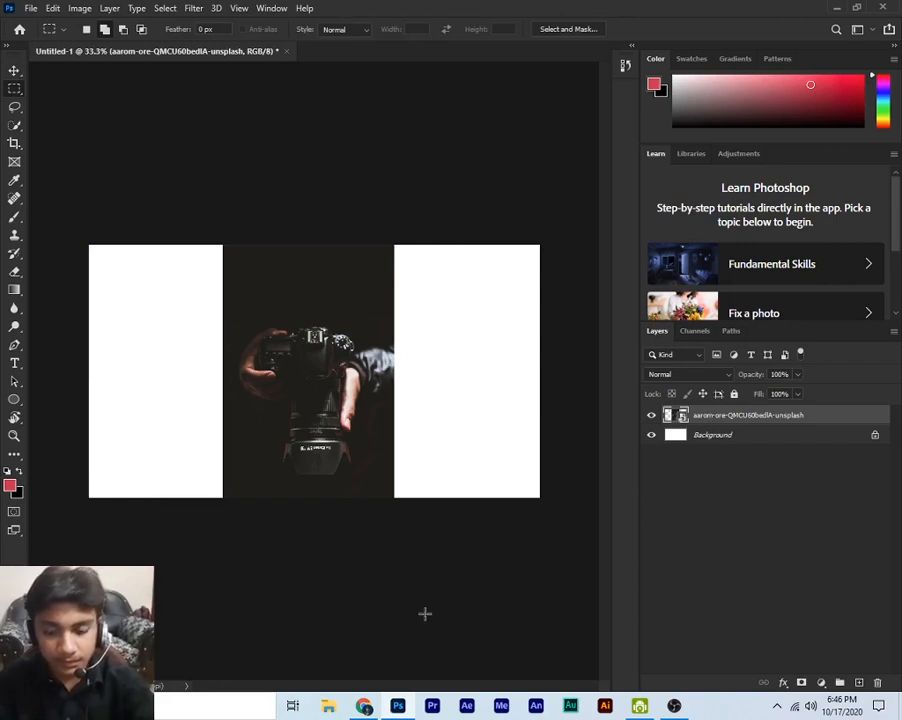
pyautogui.press('Delete')
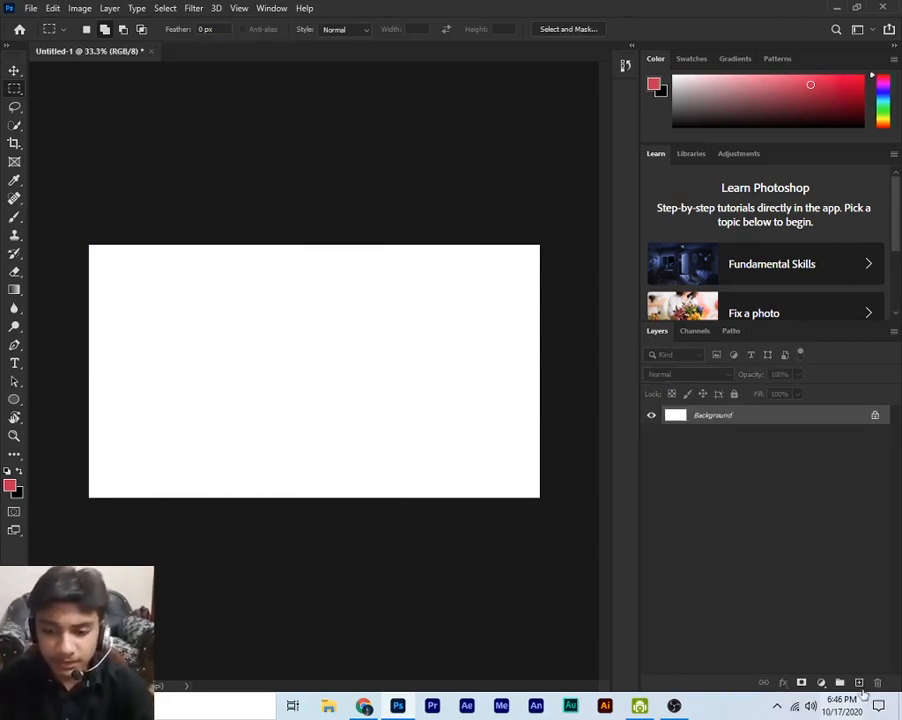
pyautogui.hotkey('ctrl', 'shift', 'alt', 'n')
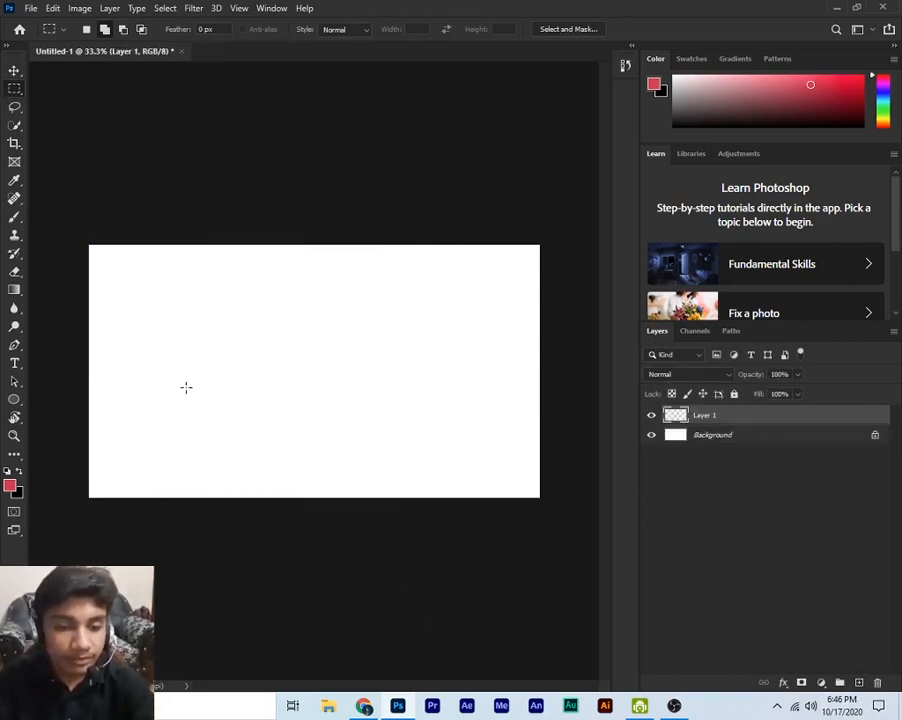
pyautogui.moveTo(225, 308); pyautogui.dragTo(243, 312)
pyautogui.click(241, 325)
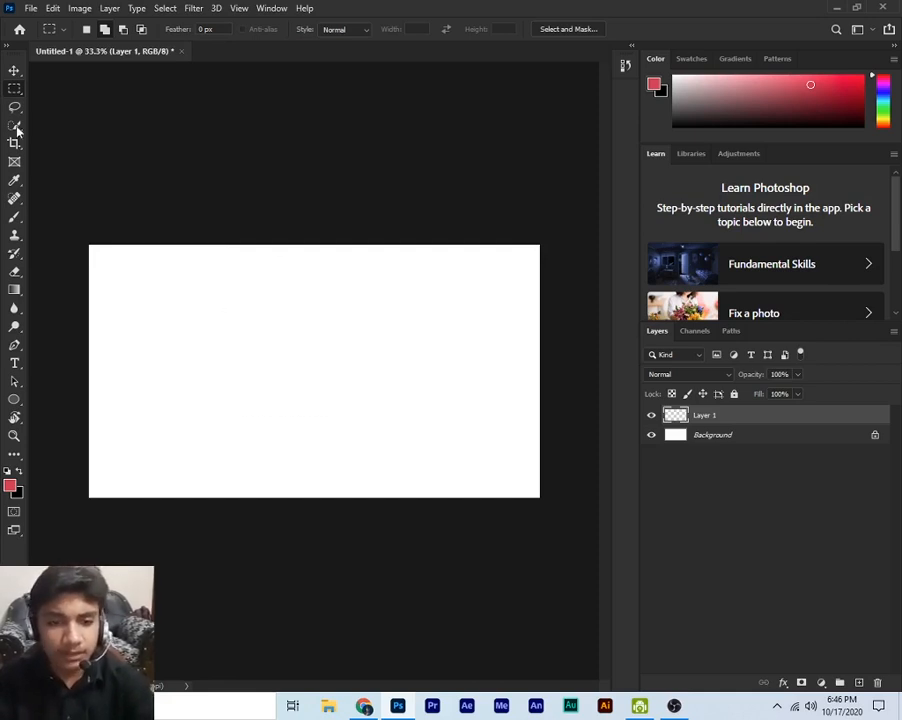
pyautogui.rightClick(15, 90)
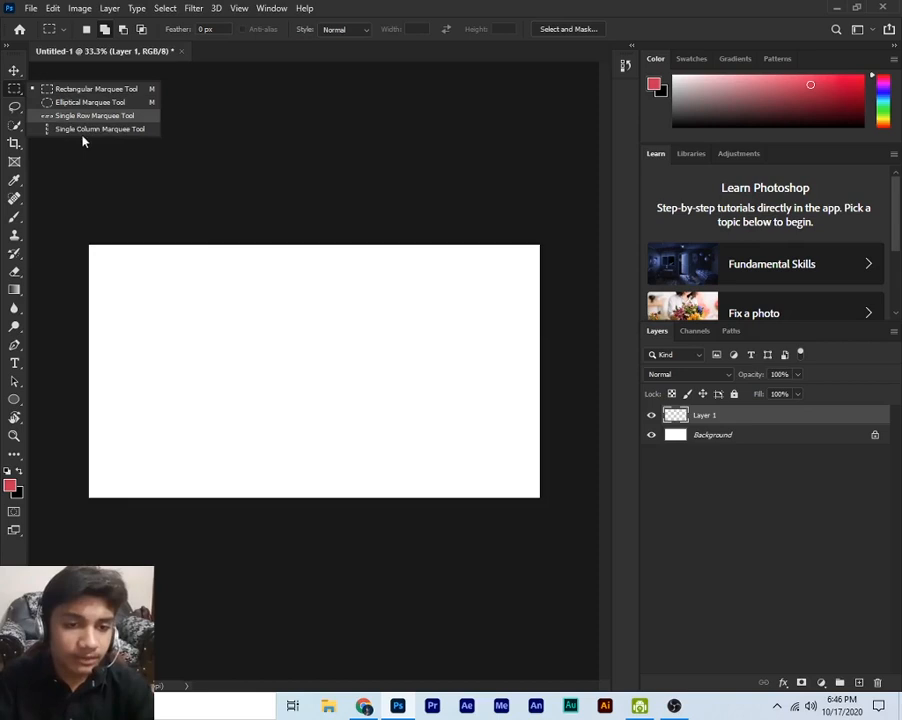
pyautogui.click(300, 165)
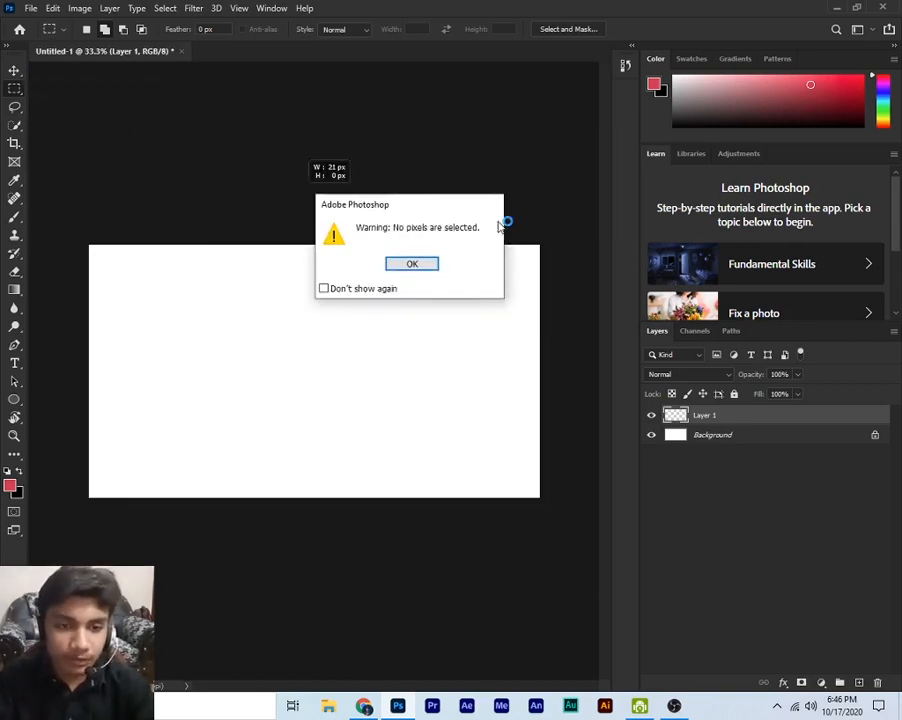
pyautogui.click(418, 264)
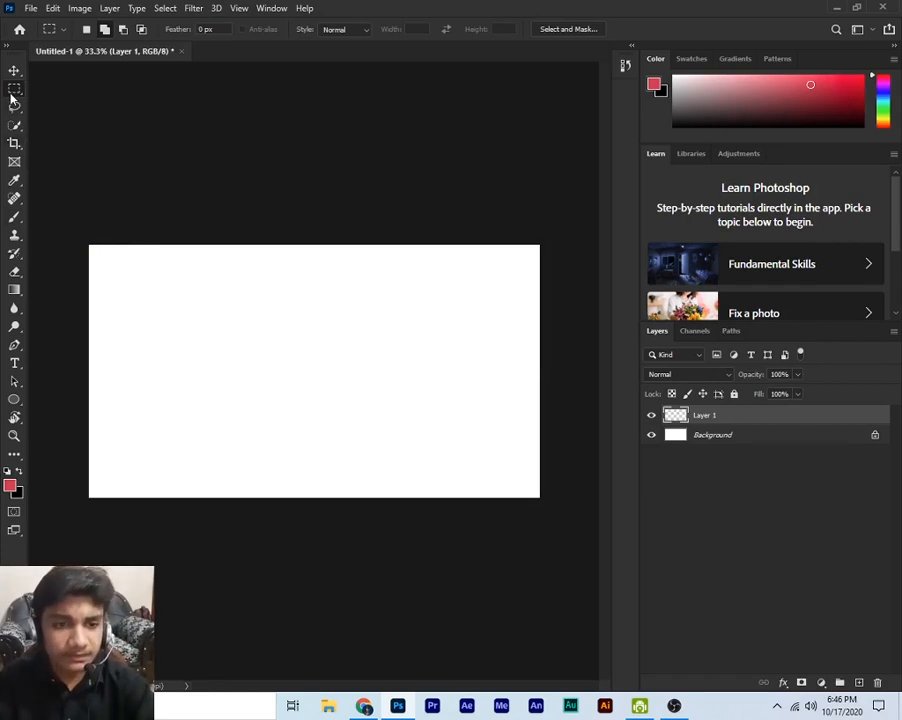
# Draw a rectangular marquee about 618 × 537 px, constrain it to a smaller square, and clear the selection.
pyautogui.moveTo(210, 326); pyautogui.dragTo(360, 451)
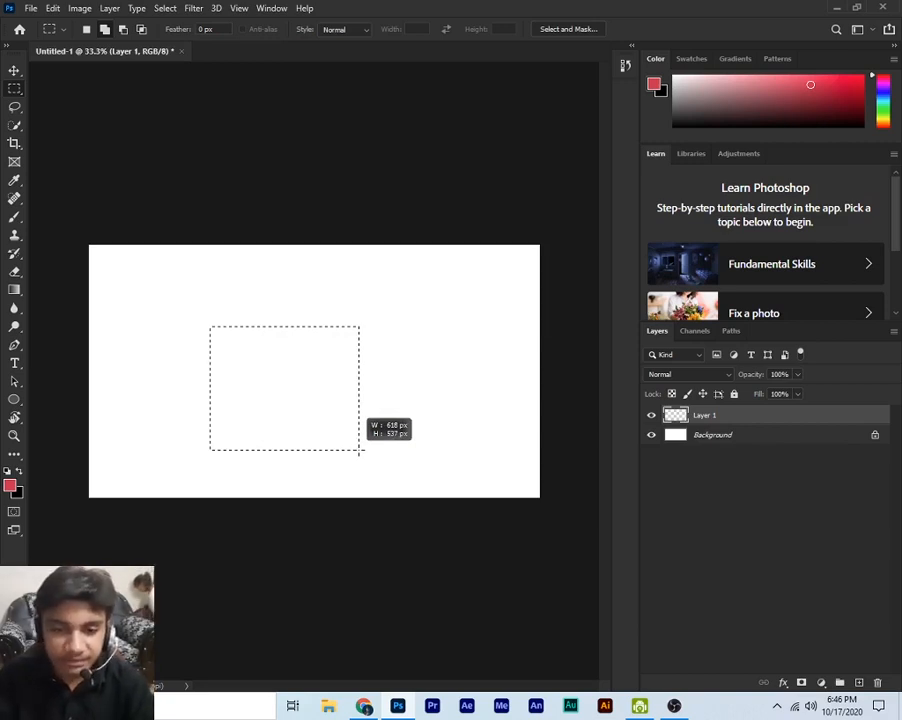
pyautogui.press('shift')
pyautogui.moveTo(359, 451); pyautogui.dragTo(343, 413)
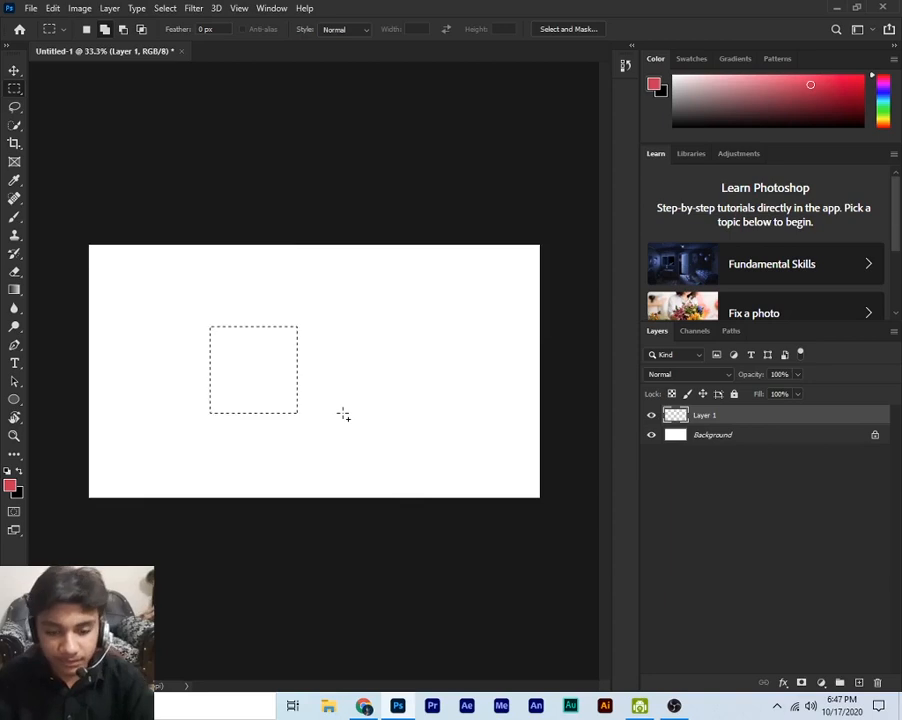
pyautogui.click(342, 412)
# Marquee-select two small rectangles near the canvas center one after the other, deselecting each of them.
pyautogui.moveTo(250, 323); pyautogui.dragTo(315, 391)
pyautogui.rightClick(278, 356)
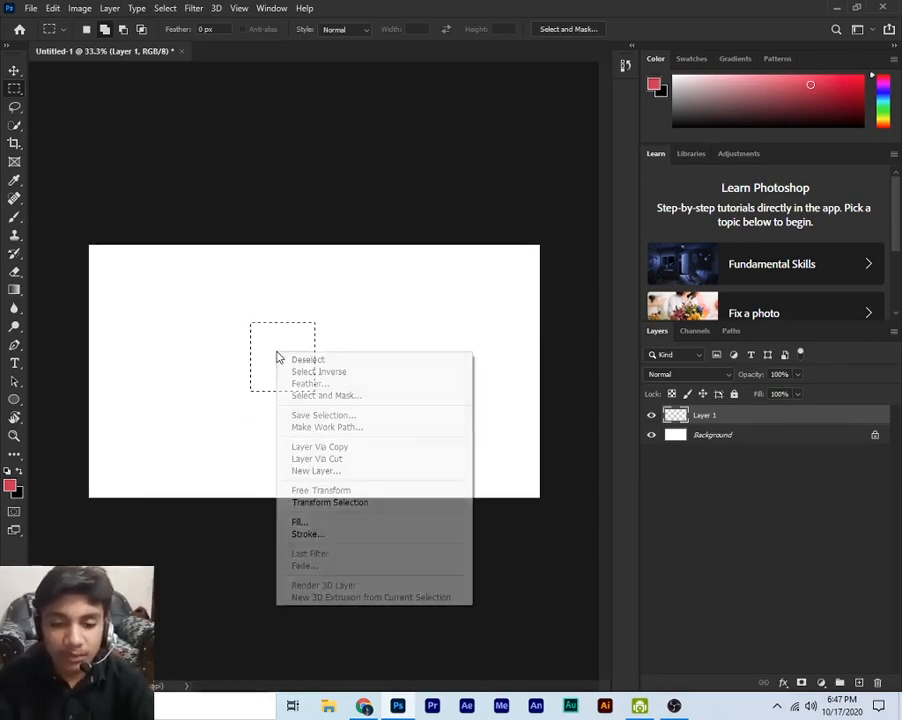
pyautogui.click(304, 359)
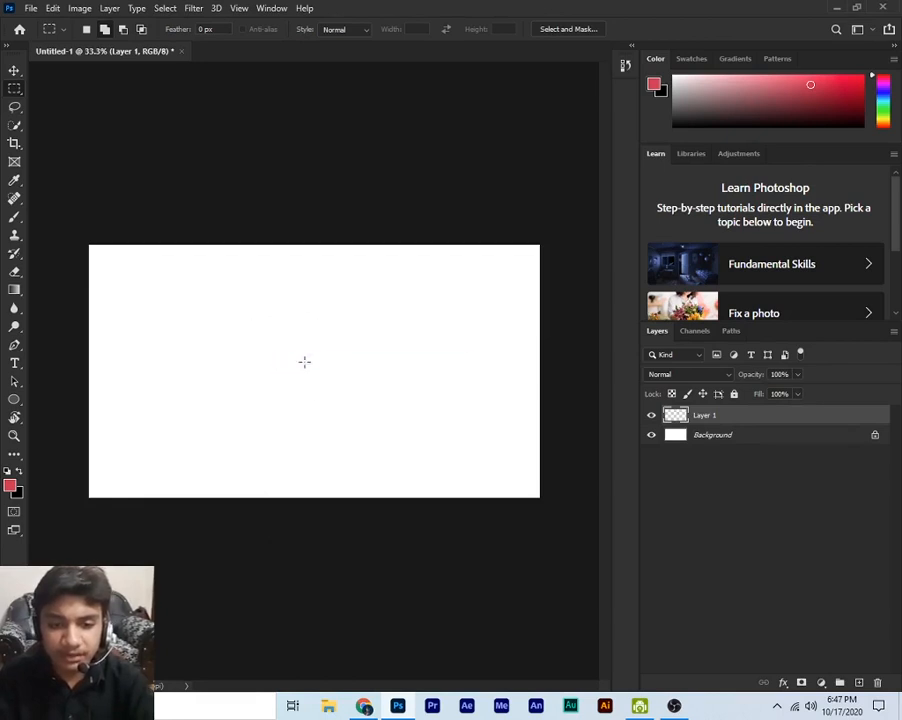
pyautogui.moveTo(233, 306); pyautogui.dragTo(310, 389)
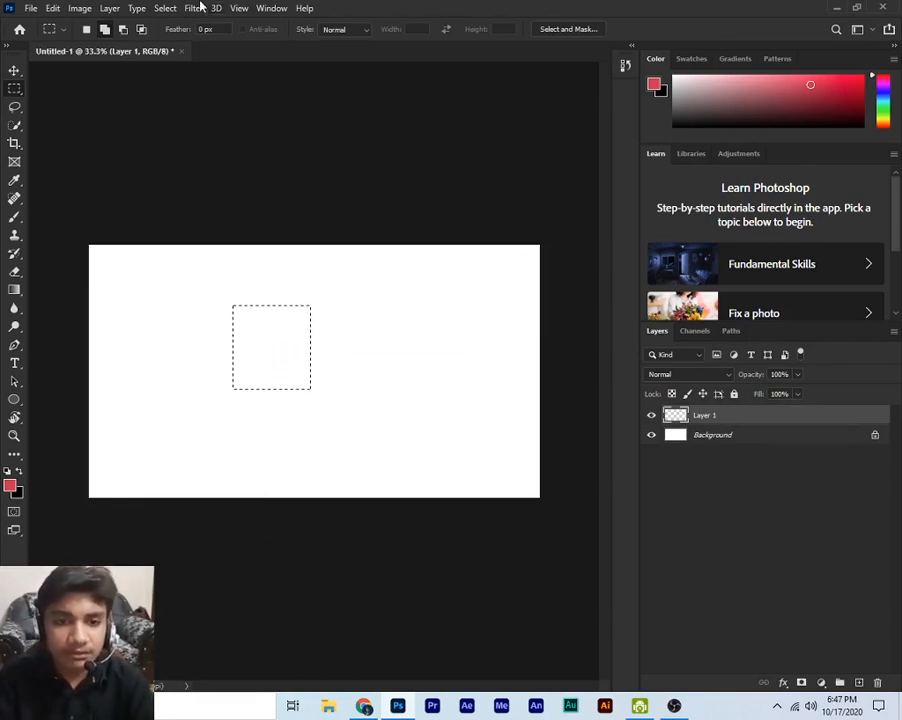
pyautogui.click(166, 8)
pyautogui.click(183, 38)
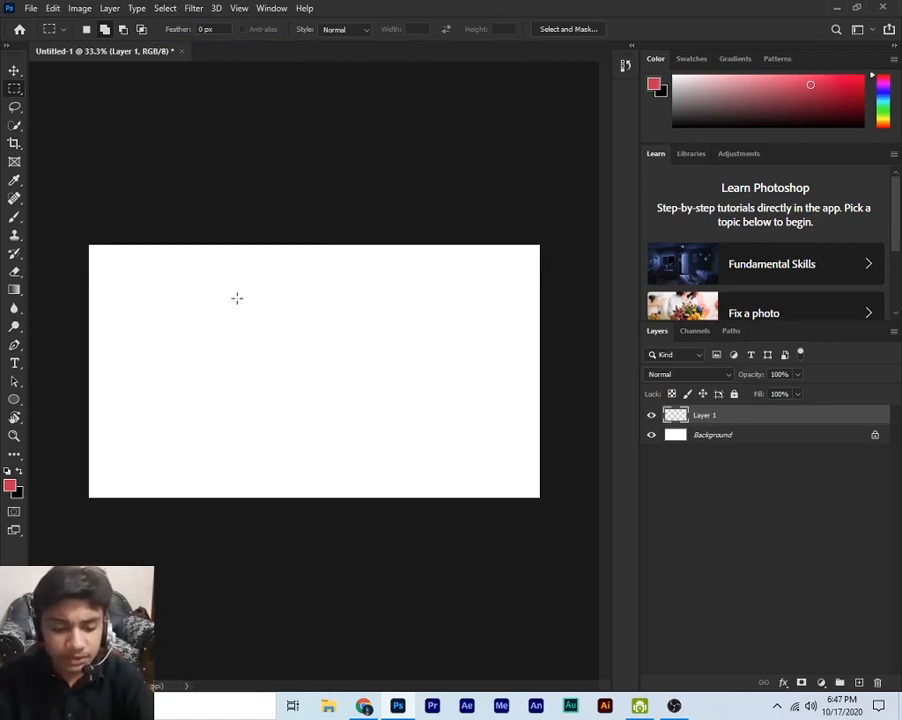
# Marquee-select a square in the middle of the canvas and try to move it with the Move tool.
pyautogui.moveTo(237, 298); pyautogui.dragTo(503, 443)
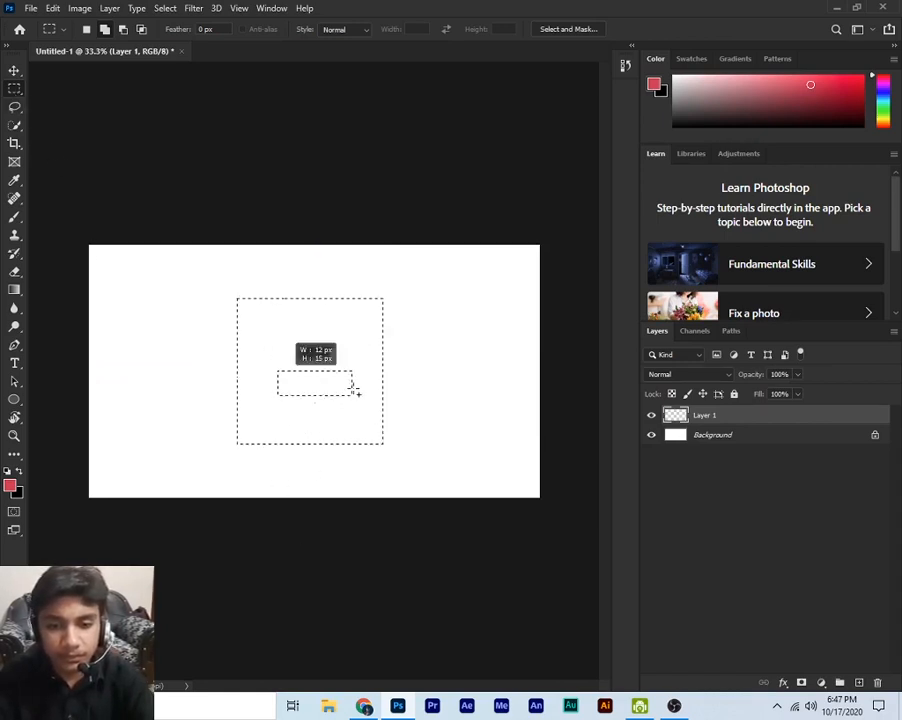
pyautogui.moveTo(300, 396); pyautogui.dragTo(292, 393)
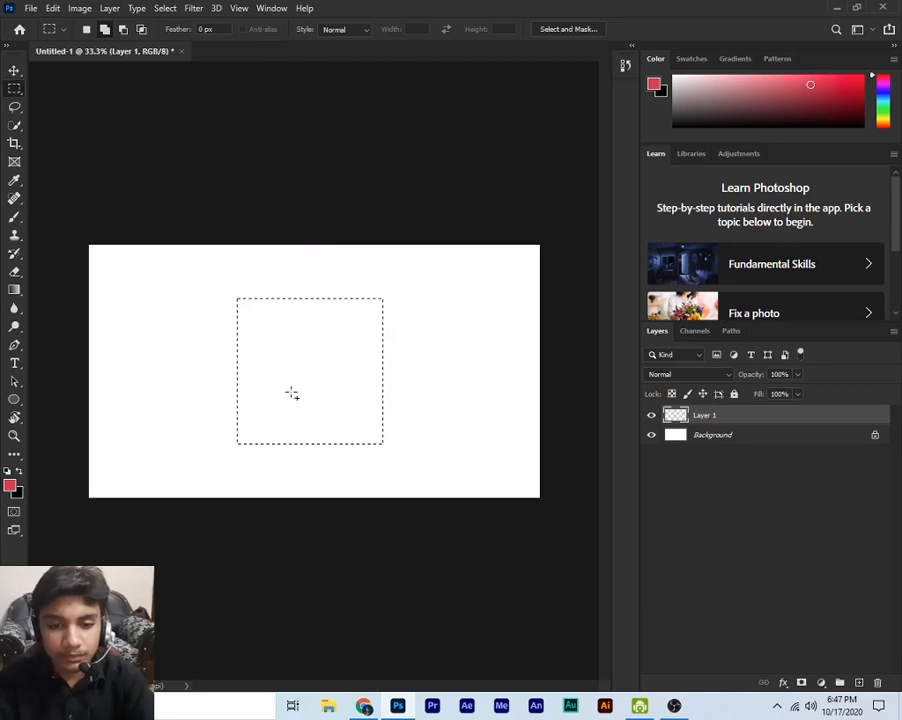
pyautogui.click(15, 70)
pyautogui.moveTo(296, 331); pyautogui.dragTo(265, 343)
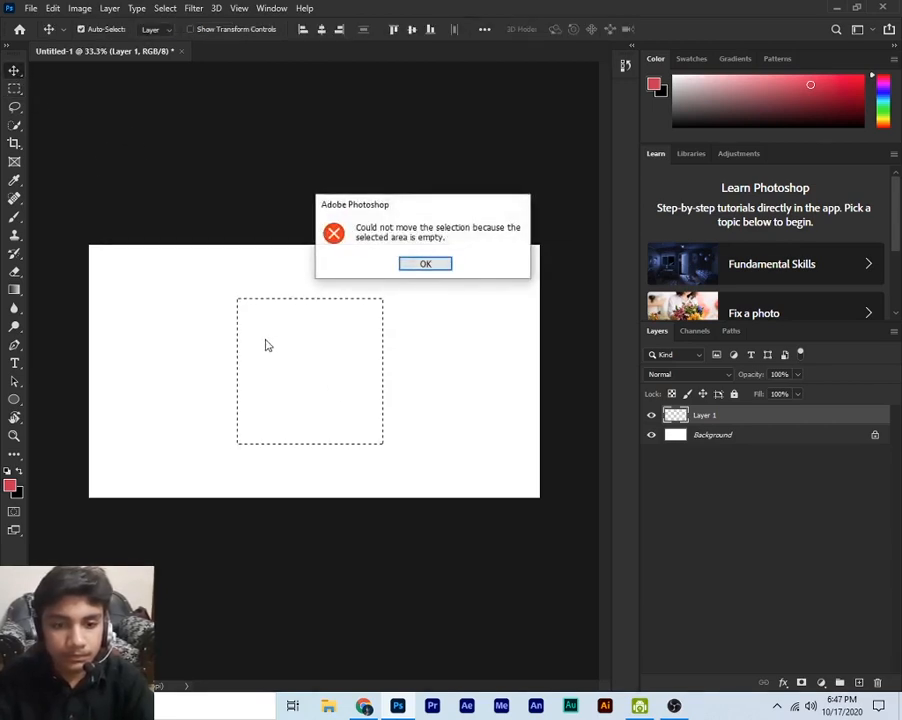
pyautogui.click(426, 264)
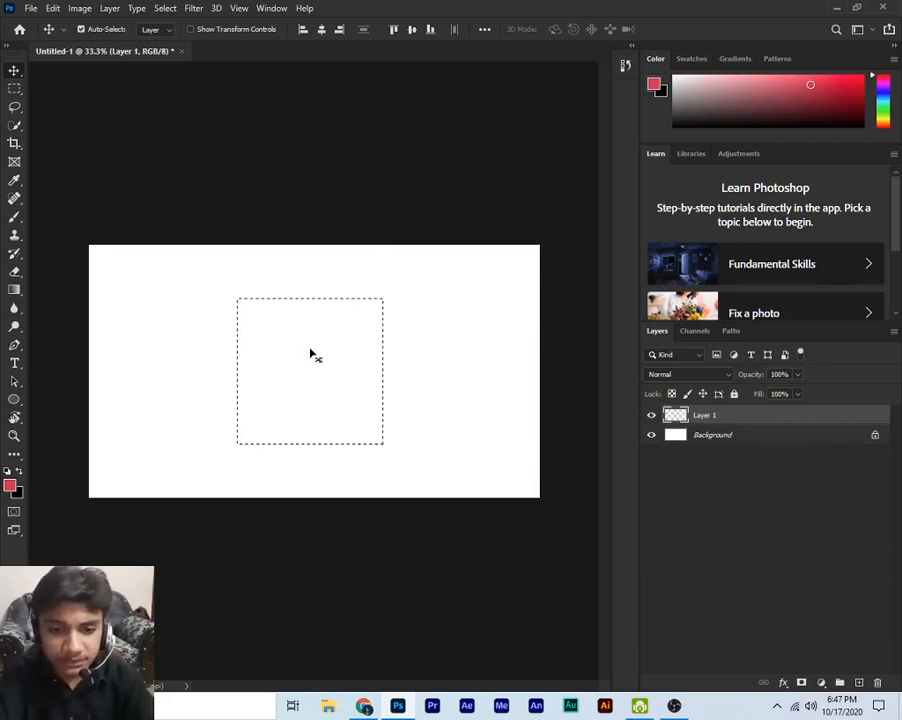
# Fill the square selection with the red foreground color and move the filled square slightly up and left.
pyautogui.hotkey('alt', 'BackSpace')
pyautogui.moveTo(309, 352); pyautogui.dragTo(317, 380)
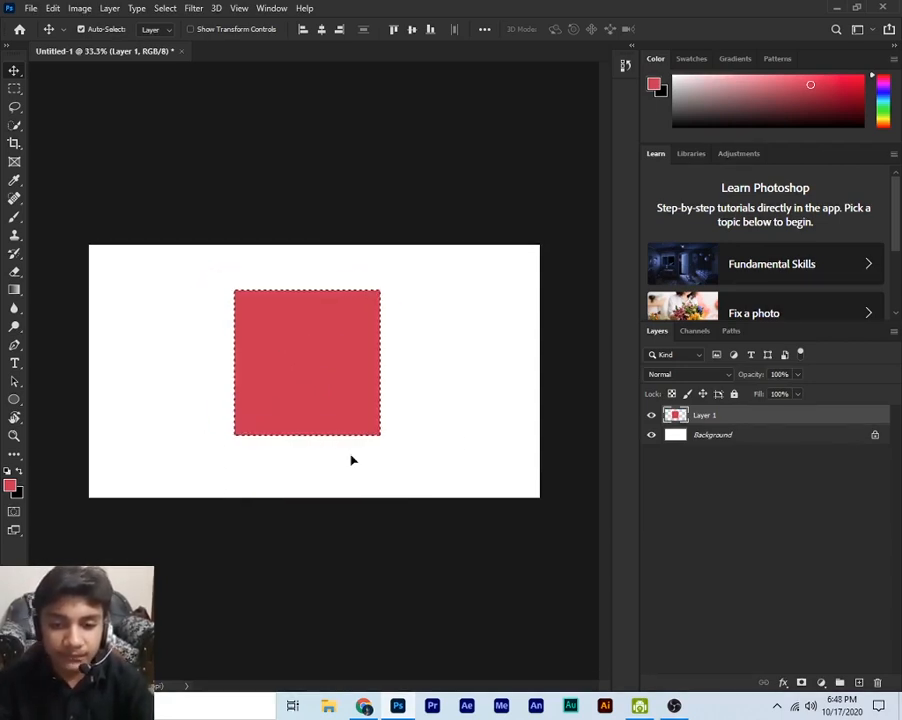
# Add a tall rectangle beside the red square to the selection and fill both areas with the black background color, then the red foreground color.
pyautogui.click(14, 89)
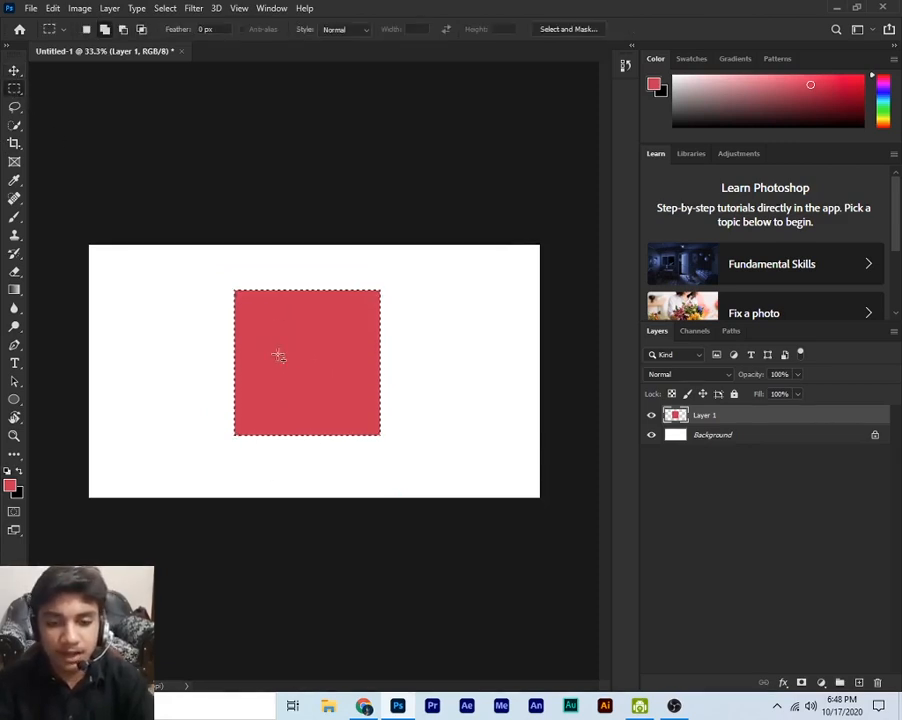
pyautogui.moveTo(419, 289); pyautogui.dragTo(494, 464)
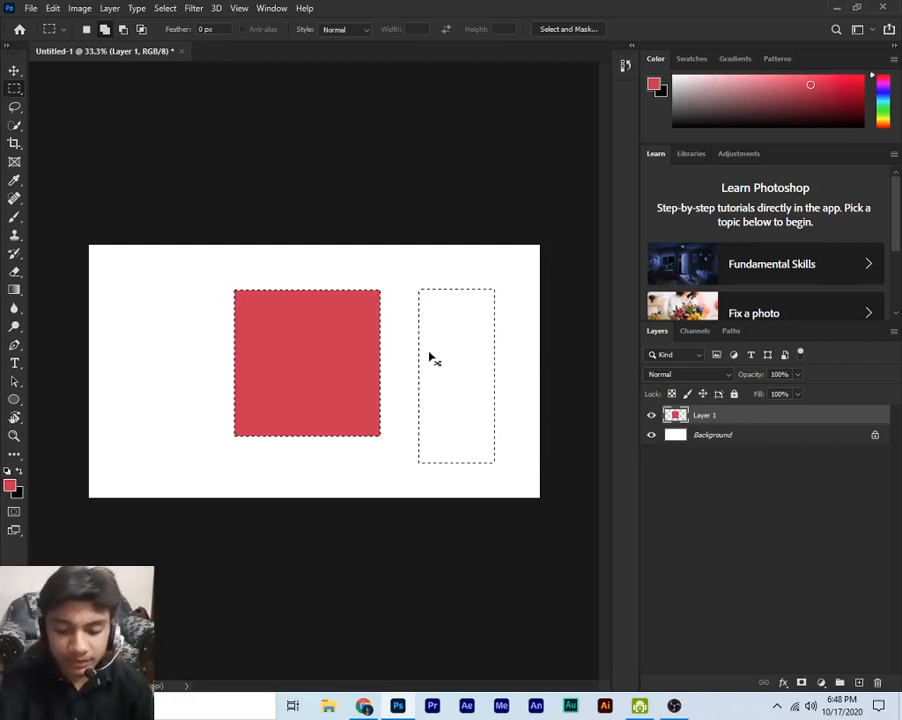
pyautogui.hotkey('ctrl', 'BackSpace')
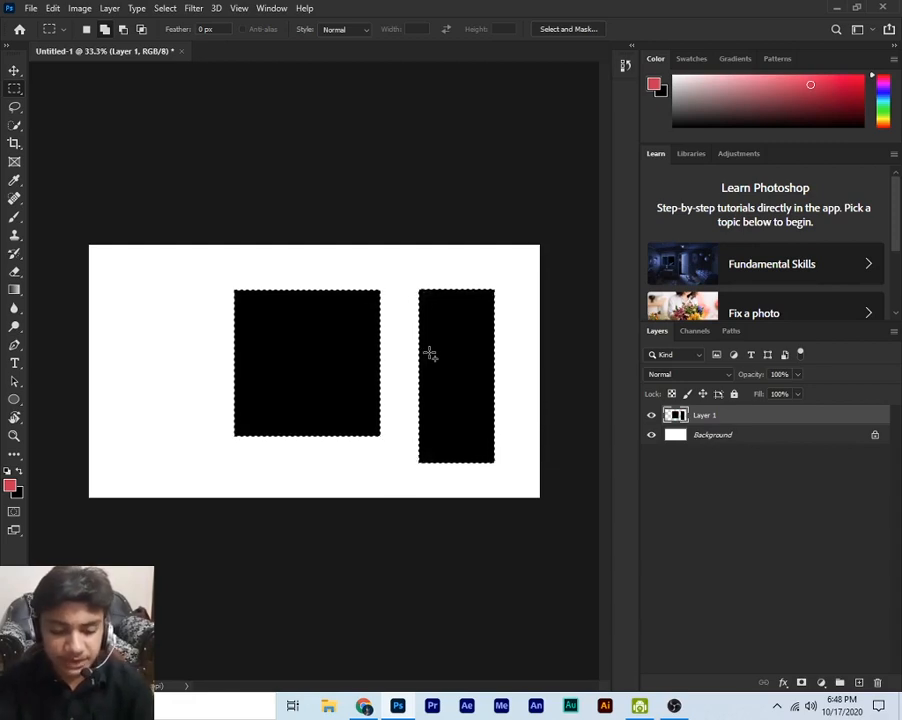
pyautogui.hotkey('alt', 'BackSpace')
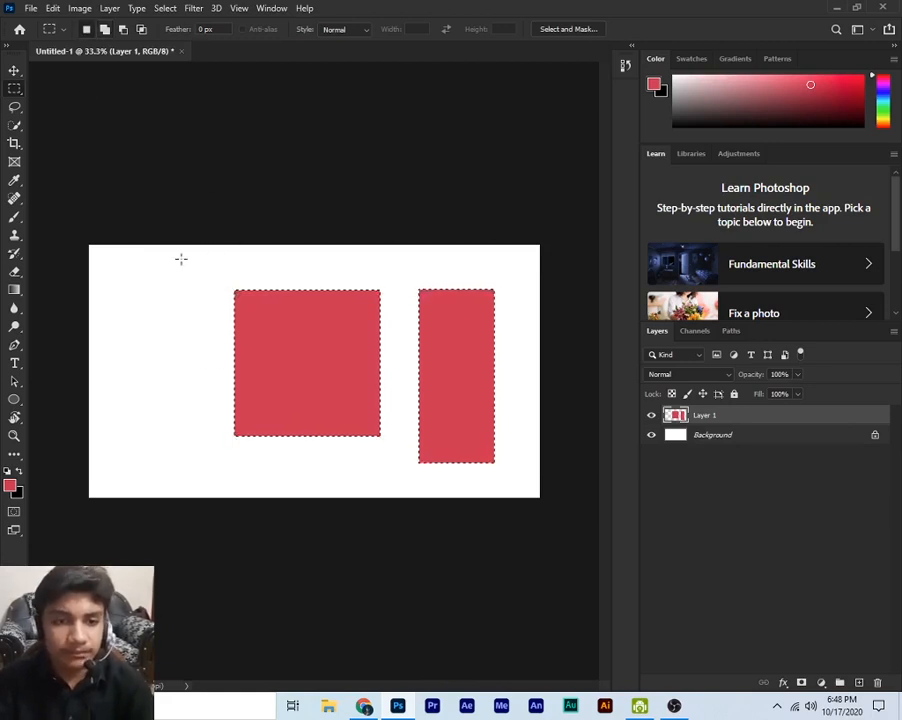
# Try a new rectangular marquee beside the square, and undo all the selections and fills back to the empty, deselected Layer 1.
pyautogui.moveTo(139, 282); pyautogui.dragTo(258, 417)
pyautogui.hotkey('ctrl', 'z')
pyautogui.hotkey('ctrl', 'z')
pyautogui.hotkey('ctrl', 'z')
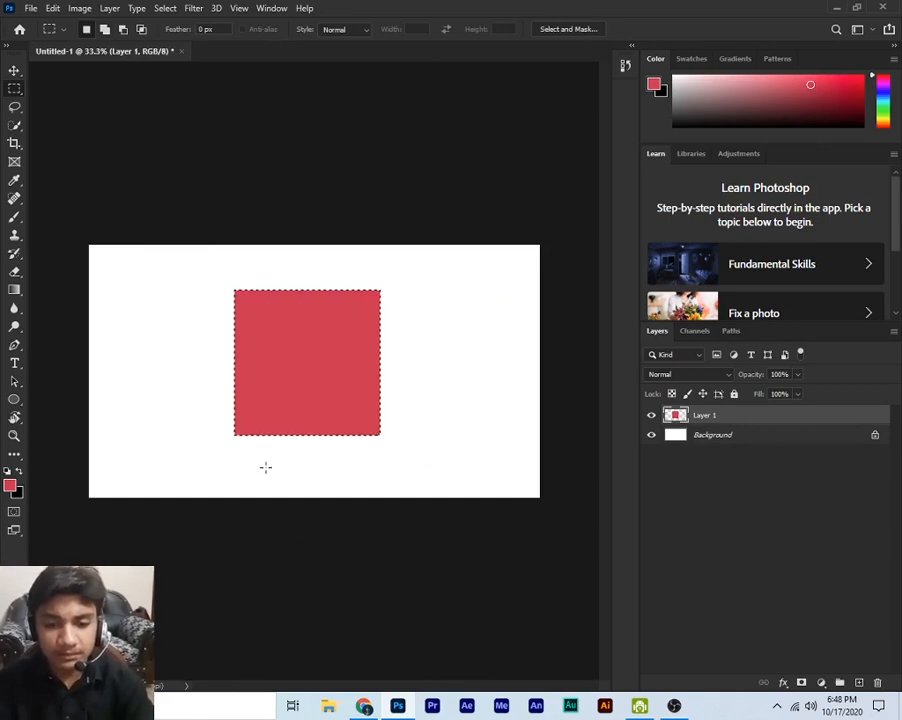
pyautogui.hotkey('ctrl', 'z')
pyautogui.hotkey('ctrl', 'z')
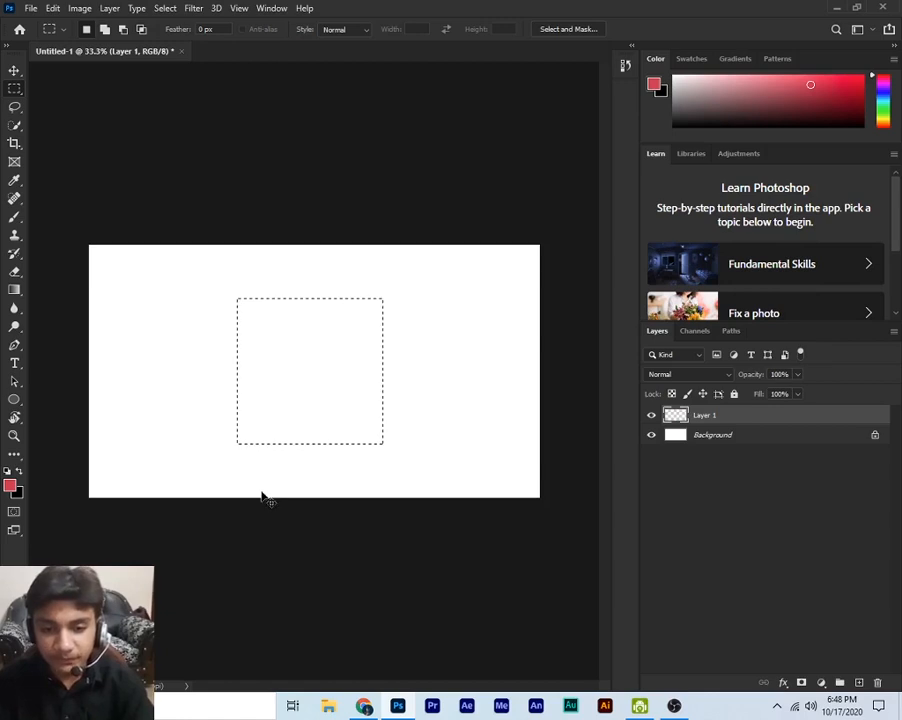
pyautogui.hotkey('ctrl', 'z')
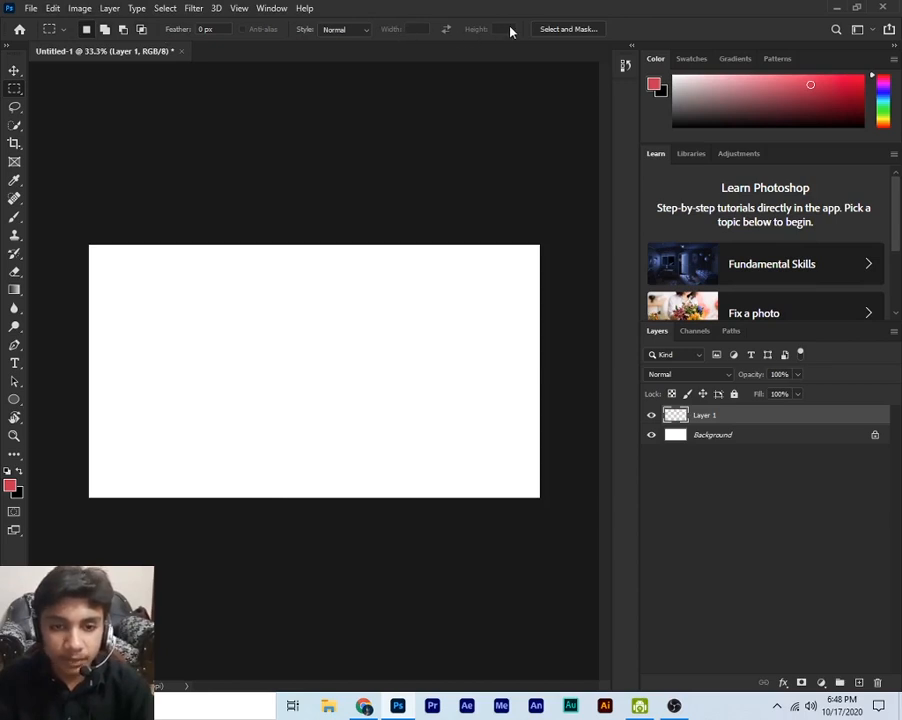
# In New selection mode, marquee a rectangle and move it, replace it with another rectangle beside it, move that toward the middle, and deselect.
pyautogui.click(54, 32)
pyautogui.click(63, 31)
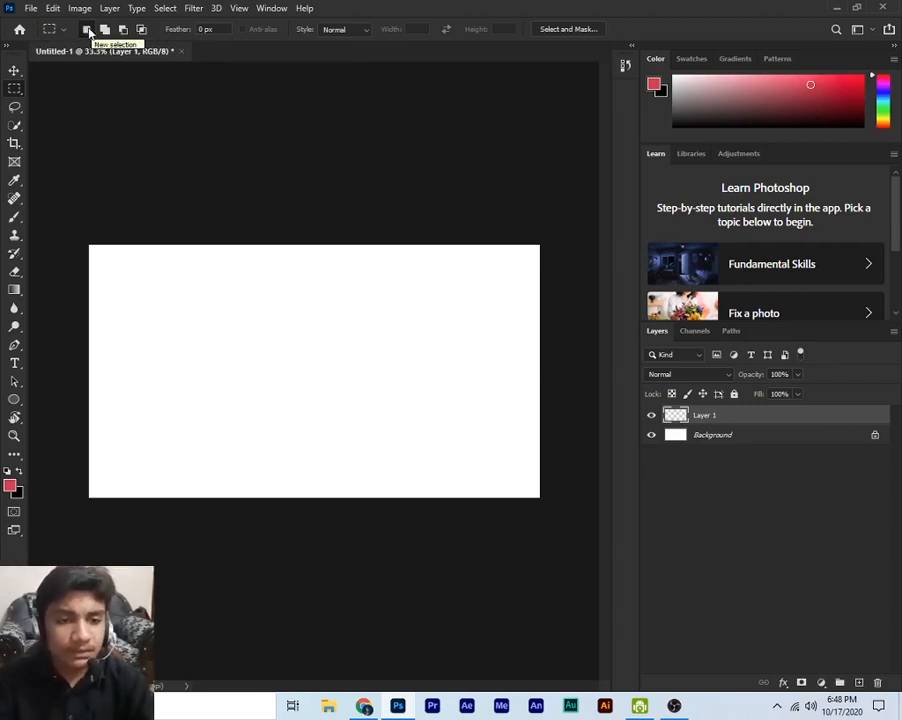
pyautogui.moveTo(254, 385); pyautogui.dragTo(292, 401)
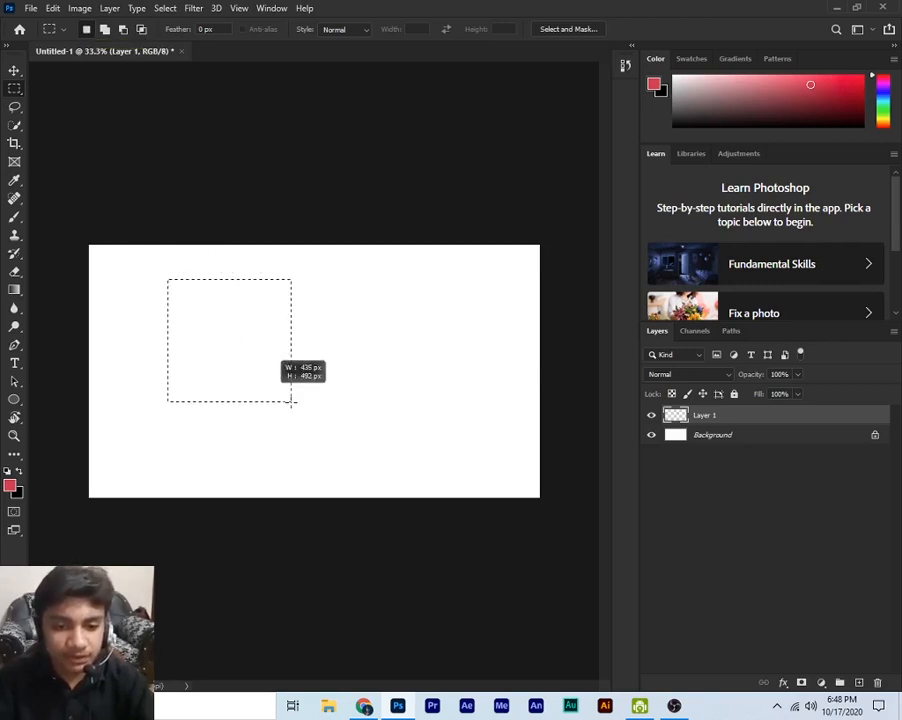
pyautogui.moveTo(197, 325); pyautogui.dragTo(254, 340)
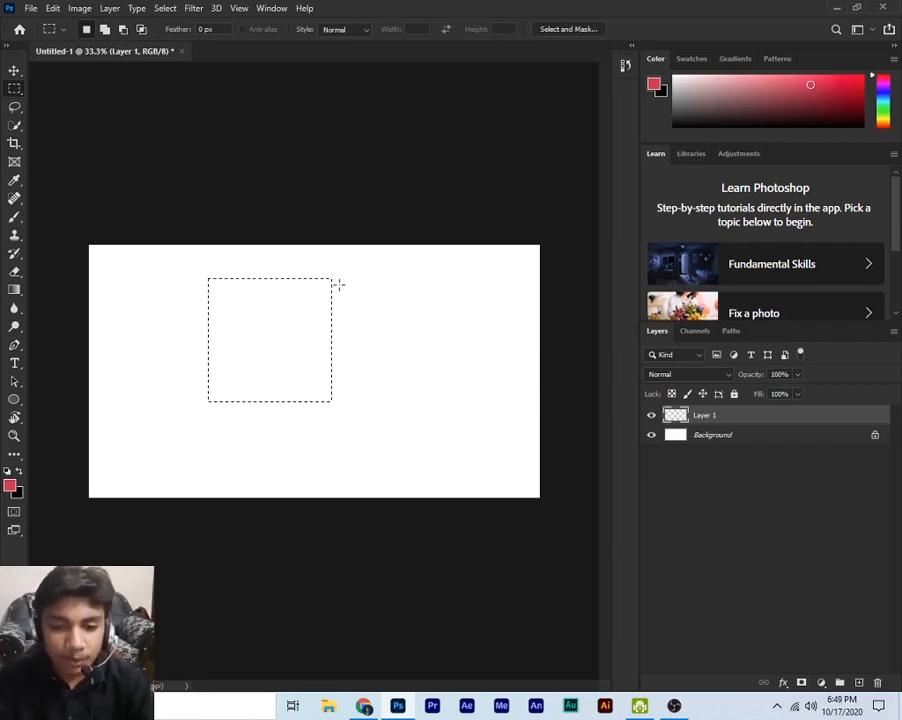
pyautogui.moveTo(360, 295); pyautogui.dragTo(478, 399)
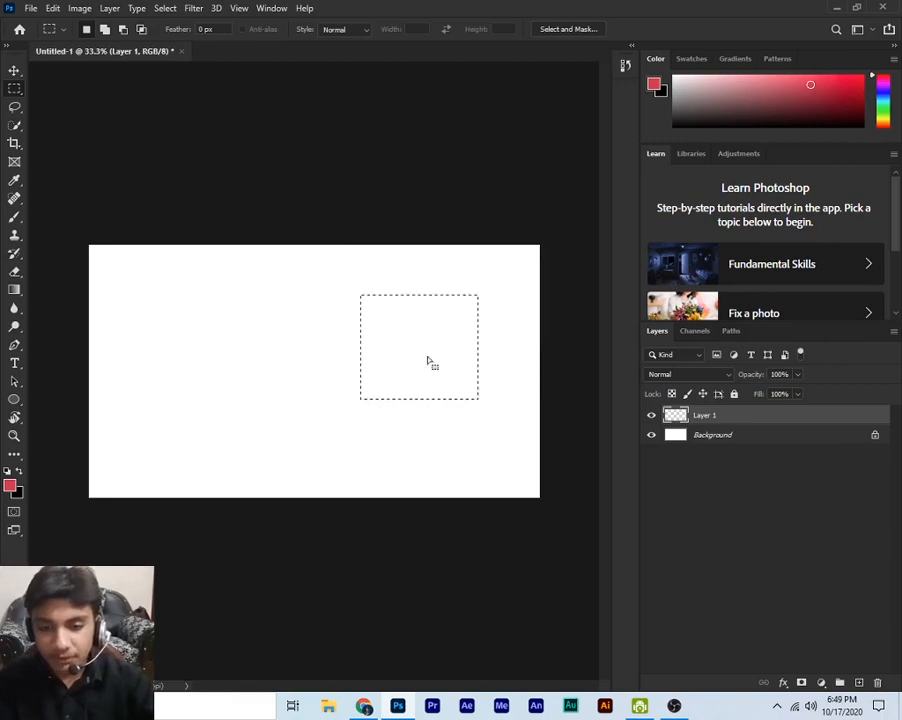
pyautogui.moveTo(427, 362); pyautogui.dragTo(307, 357)
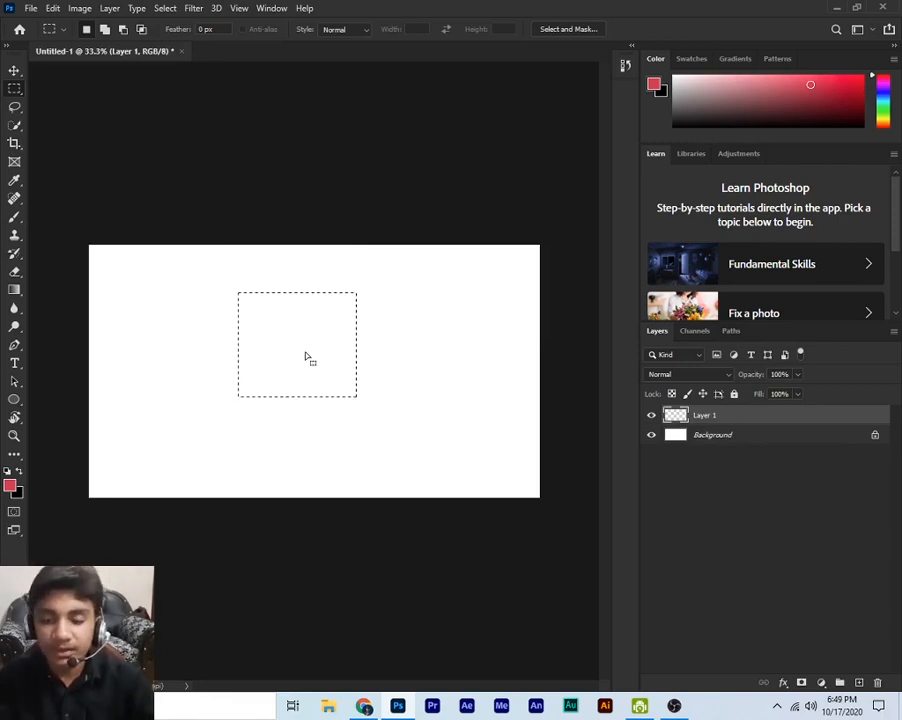
pyautogui.click(334, 341)
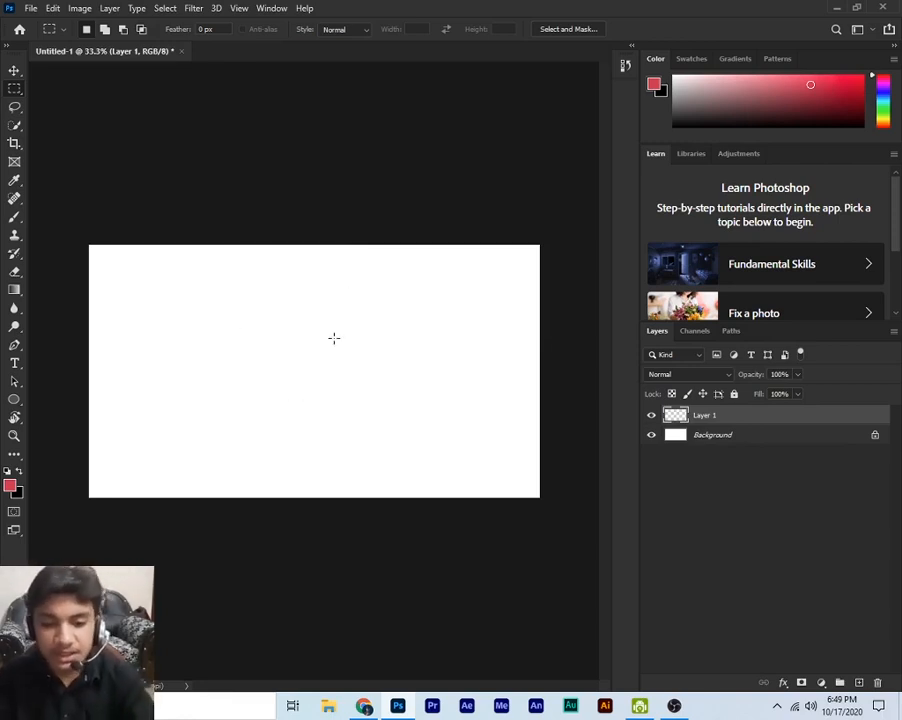
# Switch the marquee to Add to selection, select two separate rectangles side by side on the canvas, and clear the selection.
pyautogui.click(107, 31)
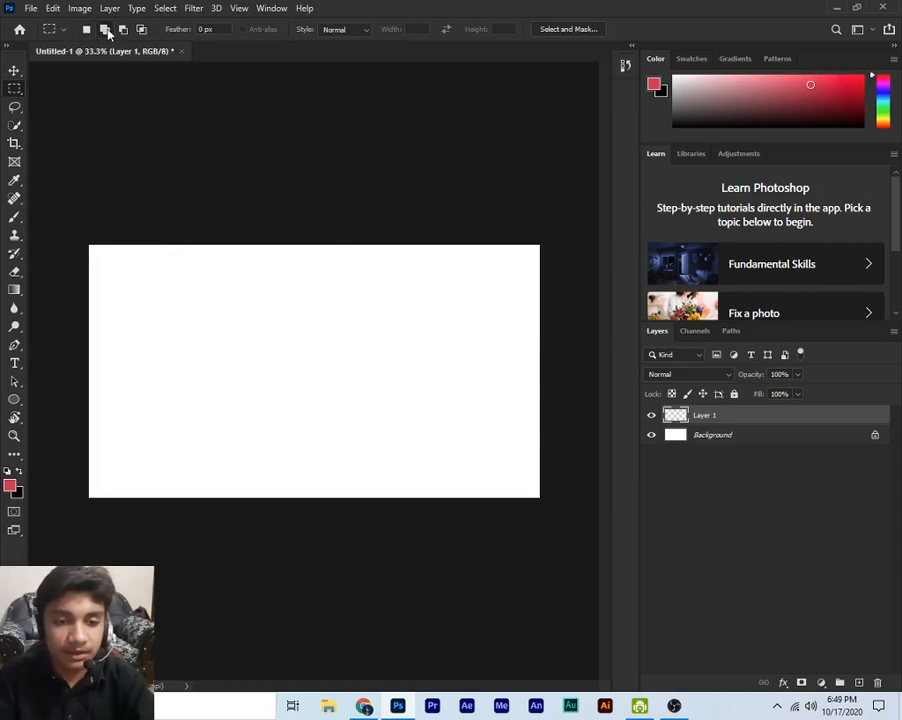
pyautogui.moveTo(214, 290); pyautogui.dragTo(322, 390)
pyautogui.moveTo(375, 288); pyautogui.dragTo(456, 395)
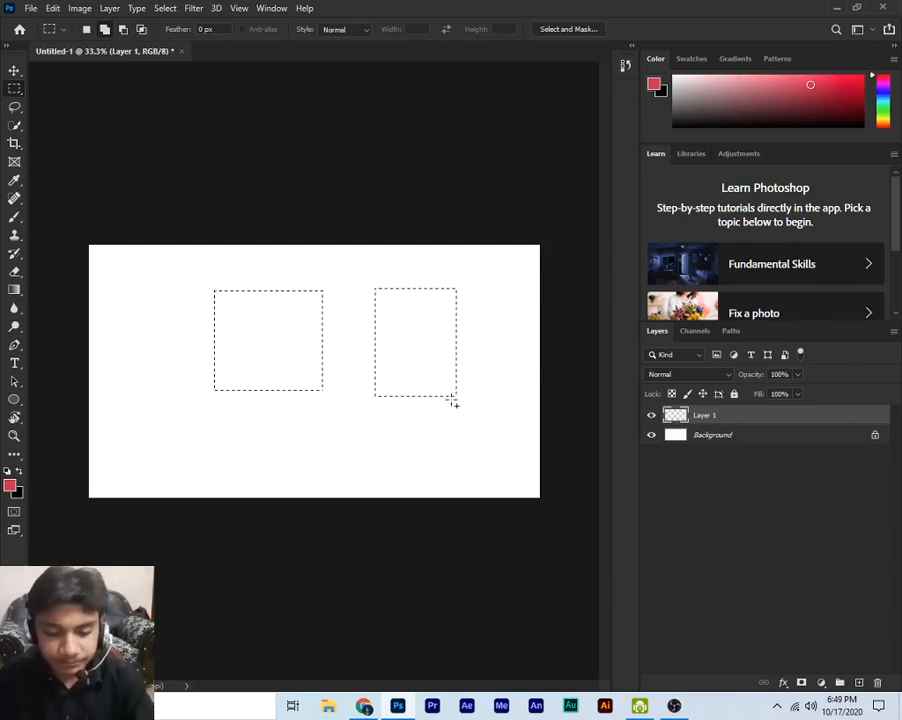
pyautogui.hotkey('ctrl', 'd')
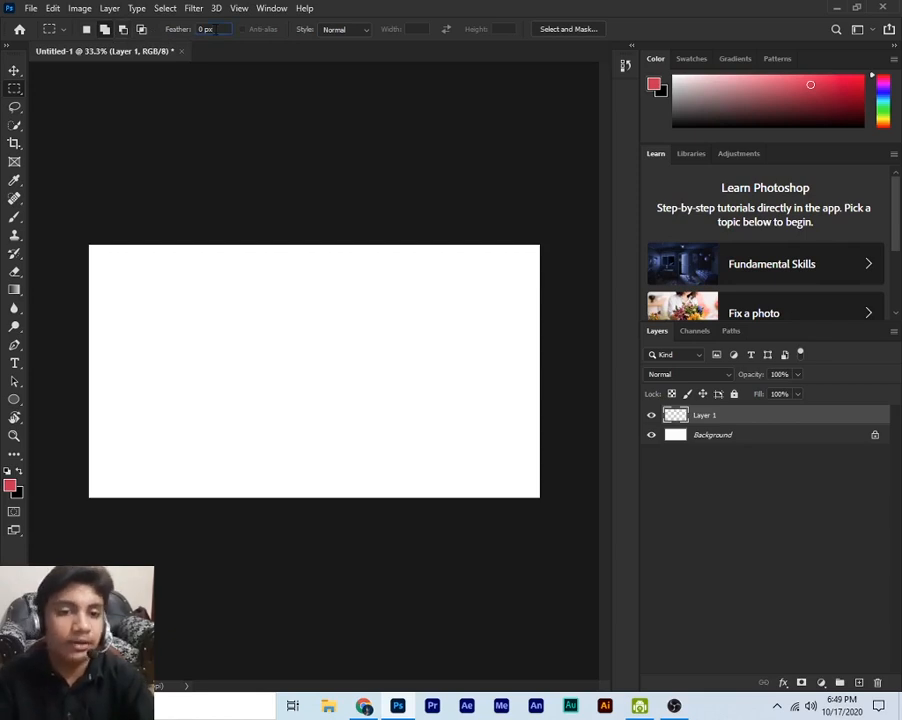
# Set the marquee feather to 80 px, select a rectangle in the middle of the canvas, and fill it with the red foreground color.
pyautogui.press('BackSpace')
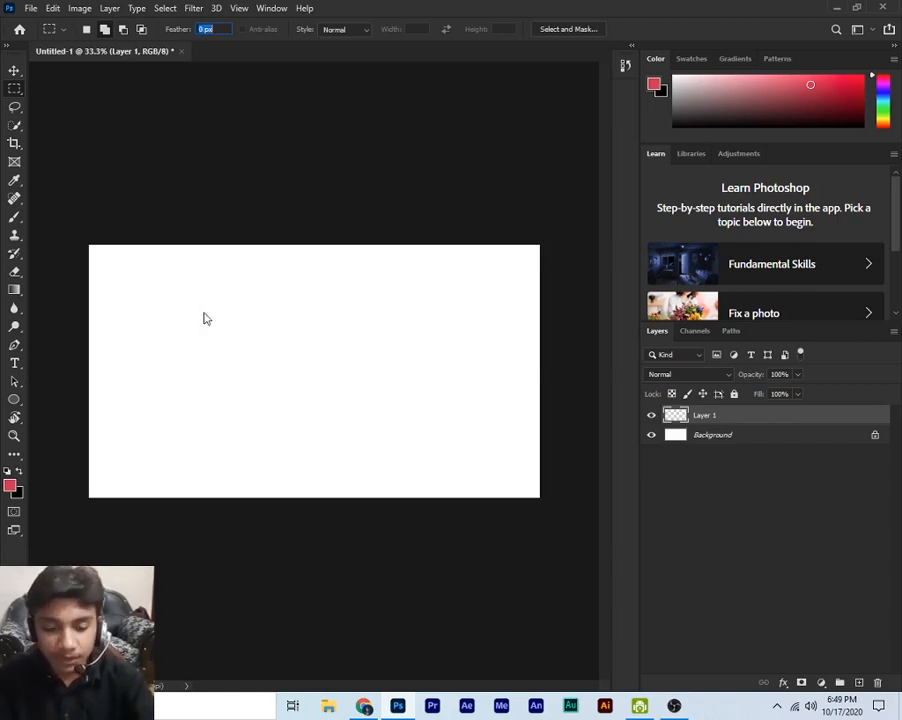
pyautogui.press('Return')
pyautogui.click(452, 262)
pyautogui.moveTo(204, 311); pyautogui.dragTo(150, 57)
pyautogui.click(231, 74)
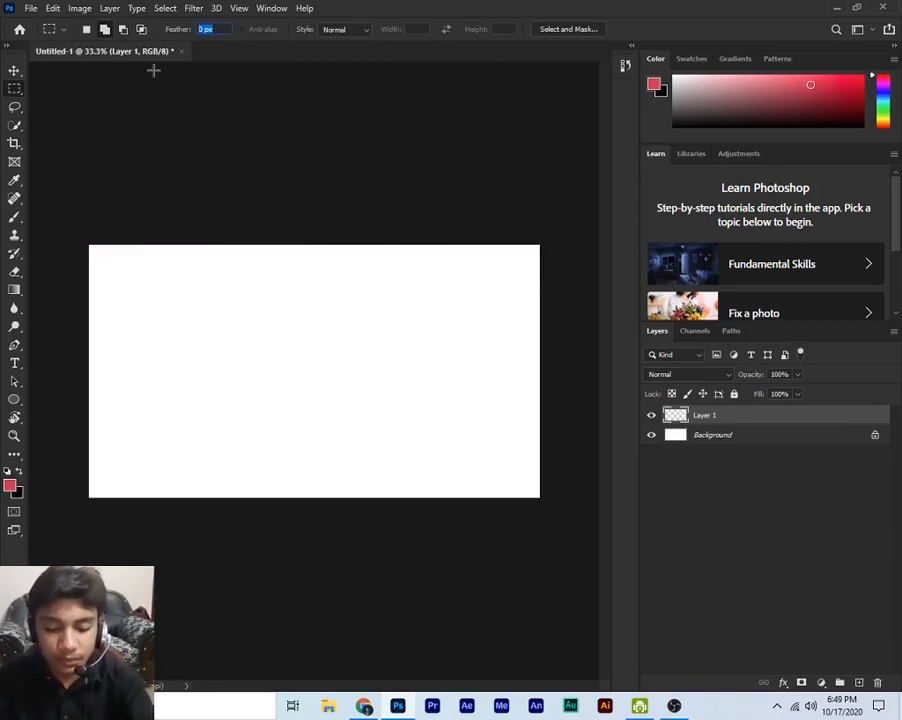
pyautogui.write('80')
pyautogui.press('Return')
pyautogui.moveTo(216, 290); pyautogui.dragTo(370, 400)
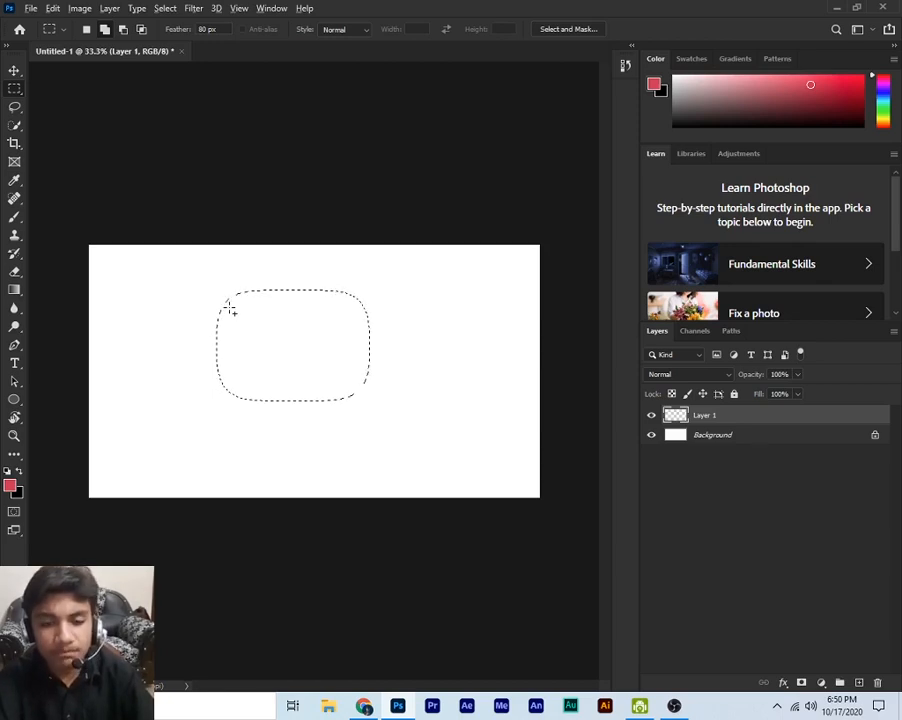
pyautogui.hotkey('alt', 'BackSpace')
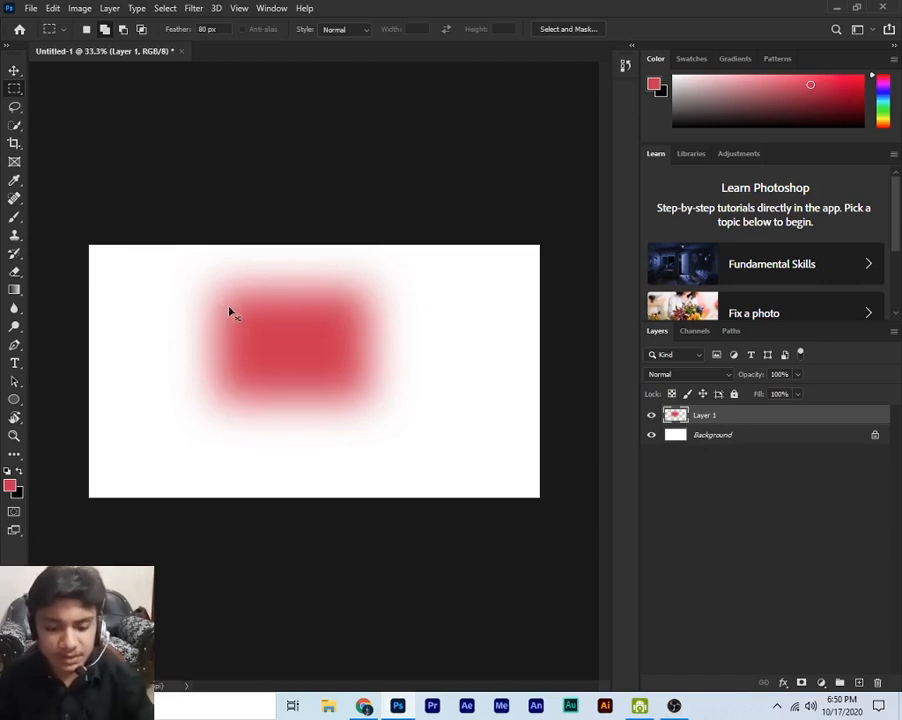
# Delete the content of the feathered selection, and undo the deletion, the red fill and the selection.
pyautogui.press('Delete')
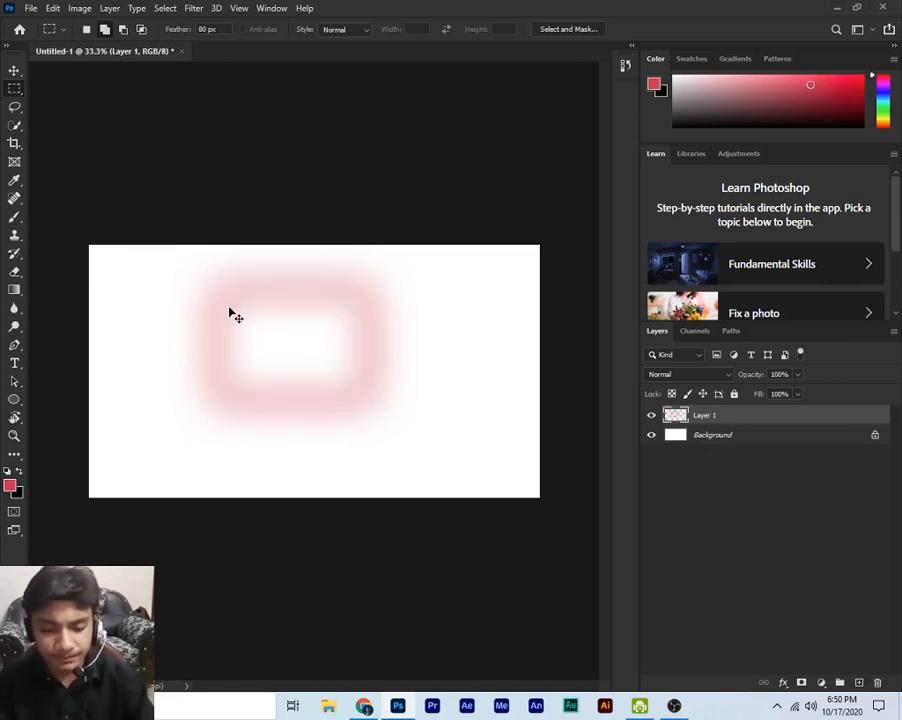
pyautogui.hotkey('ctrl', 'z')
pyautogui.hotkey('ctrl', 'z')
pyautogui.hotkey('ctrl', 'z')
pyautogui.hotkey('ctrl', 'z')
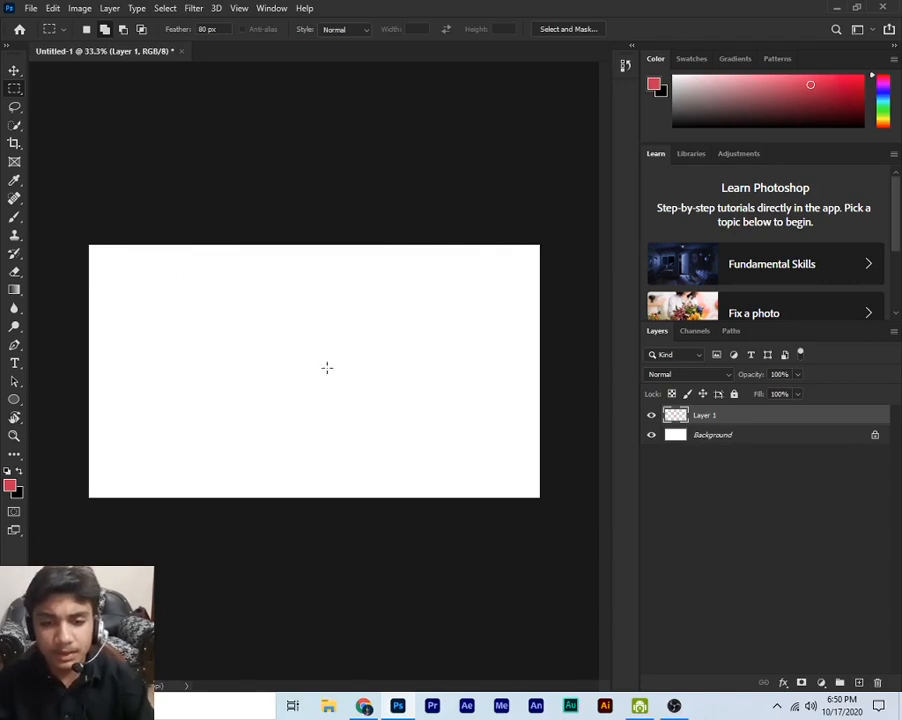
# Set the marquee style to Fixed Ratio with width 10 and height 10, draw a test selection on the canvas, and deselect it.
pyautogui.click(356, 29)
pyautogui.click(362, 50)
pyautogui.moveTo(252, 278); pyautogui.dragTo(318, 342)
pyautogui.click(471, 147)
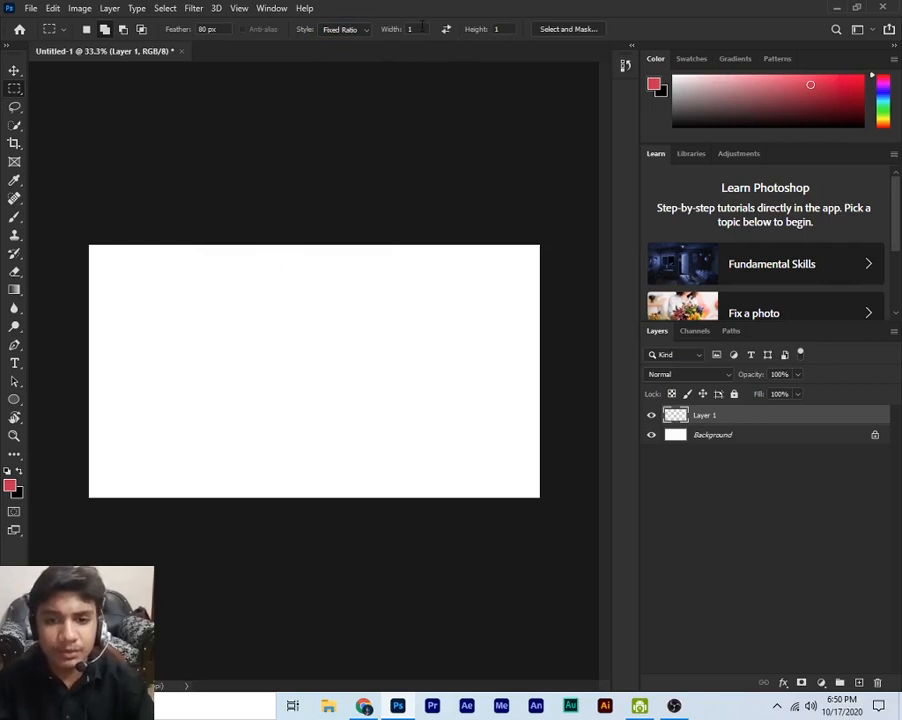
pyautogui.press('BackSpace')
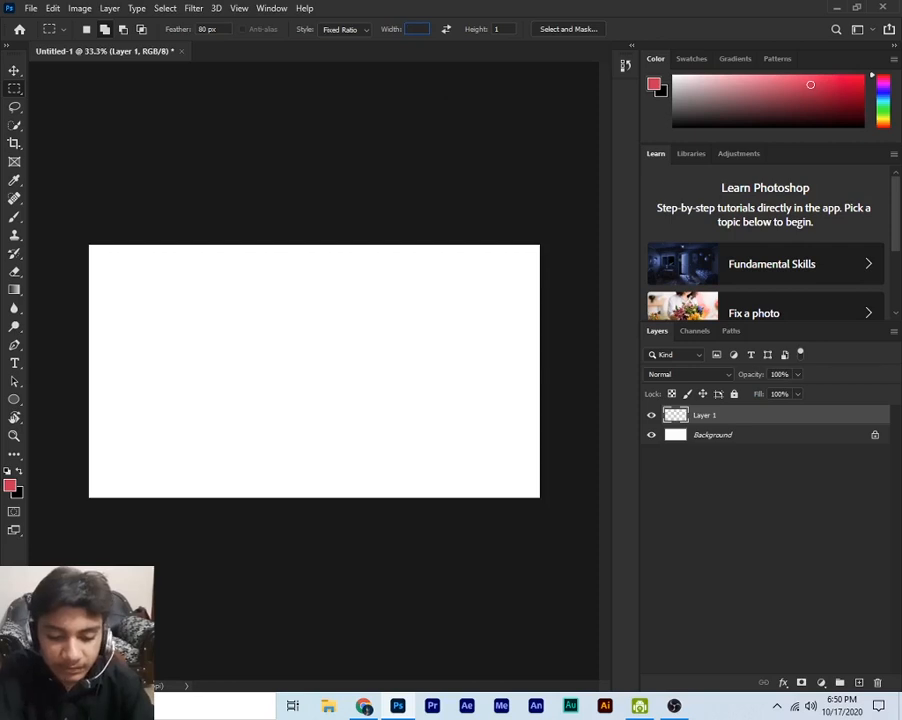
pyautogui.press('BackSpace')
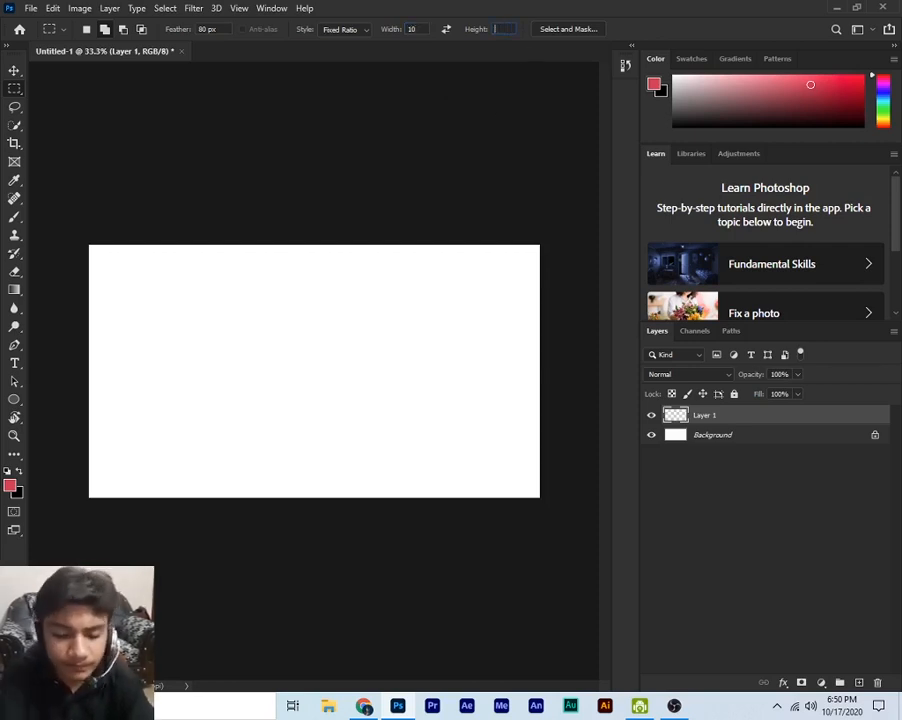
pyautogui.moveTo(231, 281); pyautogui.dragTo(438, 386)
pyautogui.hotkey('ctrl', 'd')
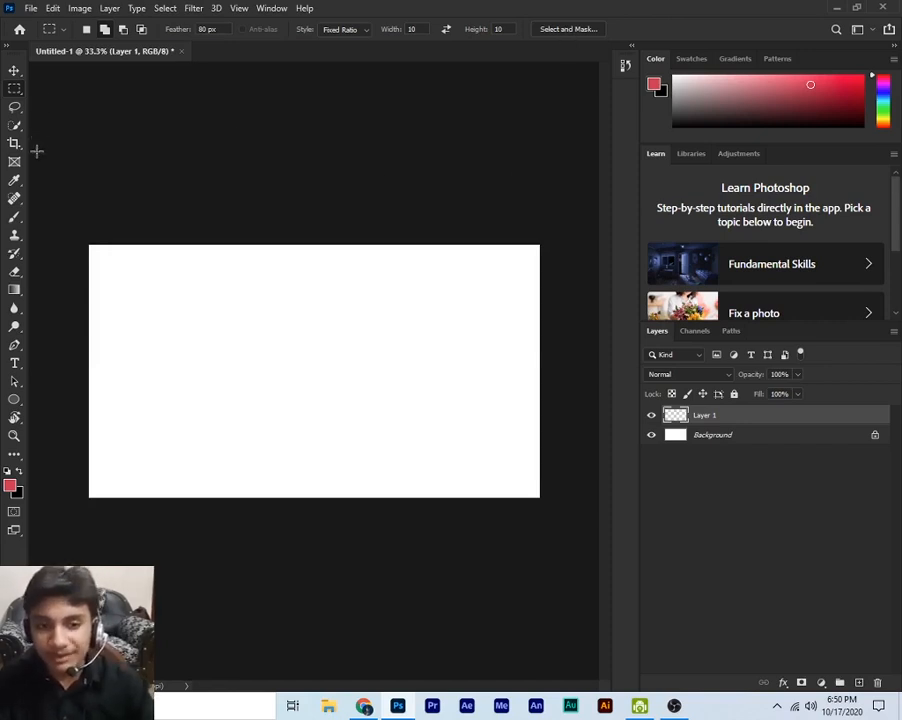
# With the Elliptical Marquee tool, draw a large circular selection on the canvas and clear it.
pyautogui.rightClick(15, 88)
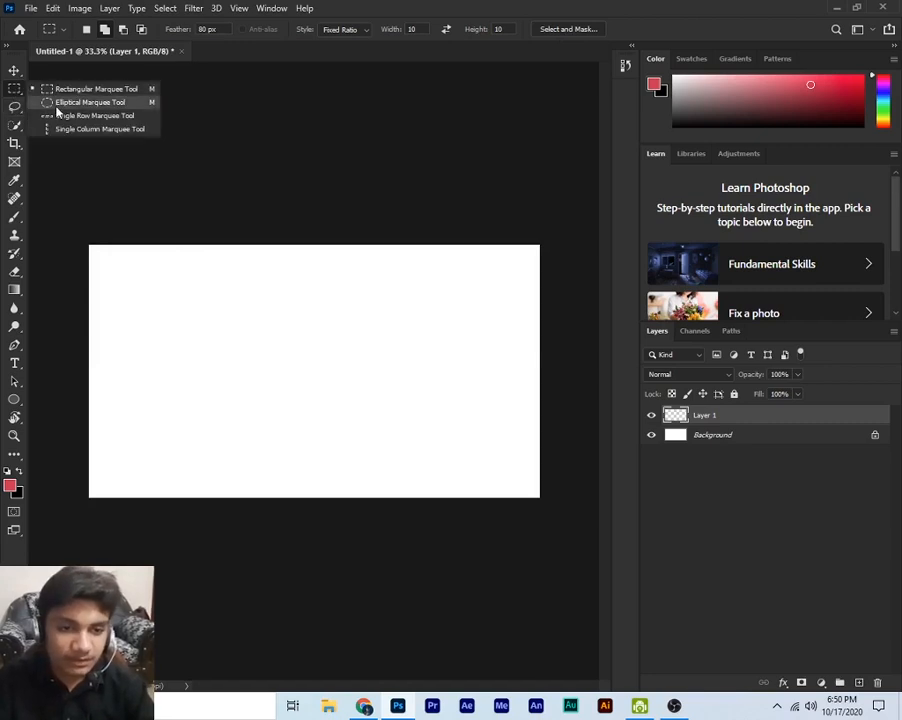
pyautogui.click(62, 100)
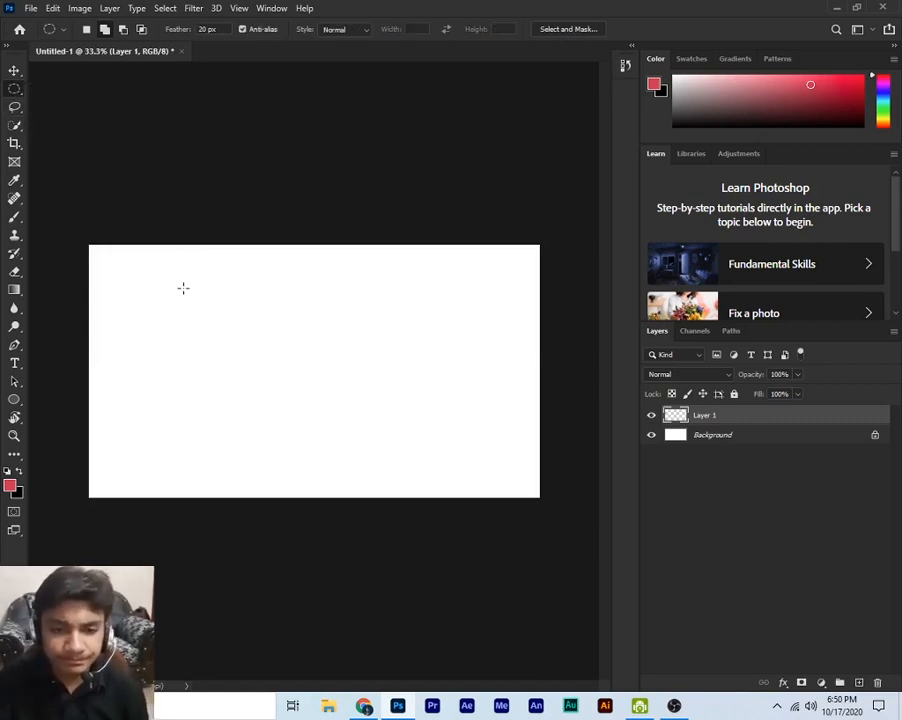
pyautogui.moveTo(191, 284); pyautogui.dragTo(318, 408)
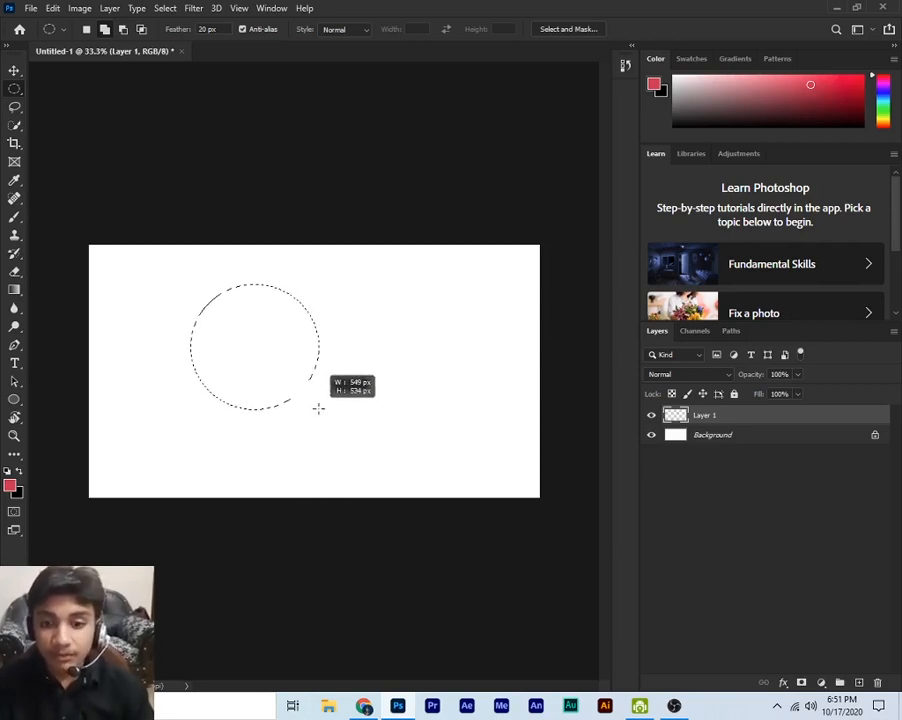
pyautogui.moveTo(318, 408); pyautogui.dragTo(495, 459)
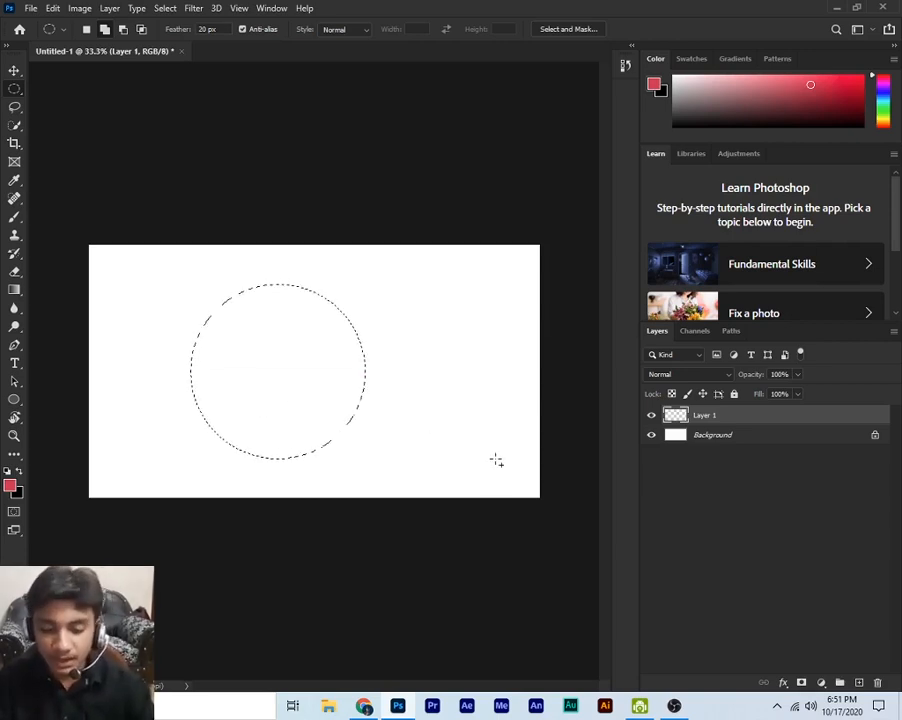
pyautogui.click(308, 415)
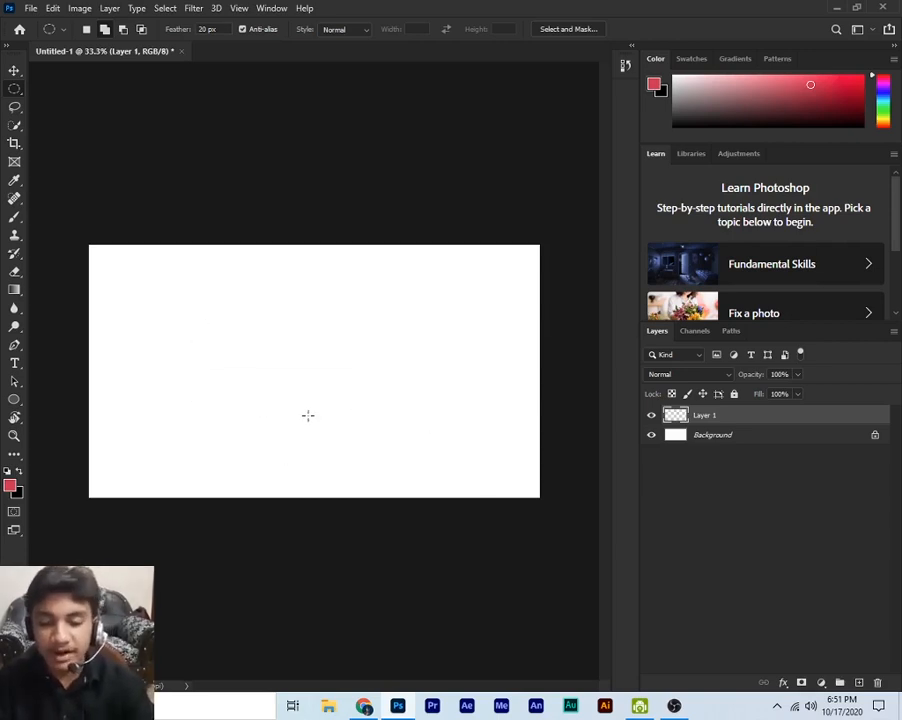
# Select a single horizontal pixel row with the Single Row Marquee tool and move the selection slightly down toward the canvas middle.
pyautogui.rightClick(15, 89)
pyautogui.click(44, 115)
pyautogui.click(320, 340)
pyautogui.moveTo(388, 639); pyautogui.dragTo(240, 340)
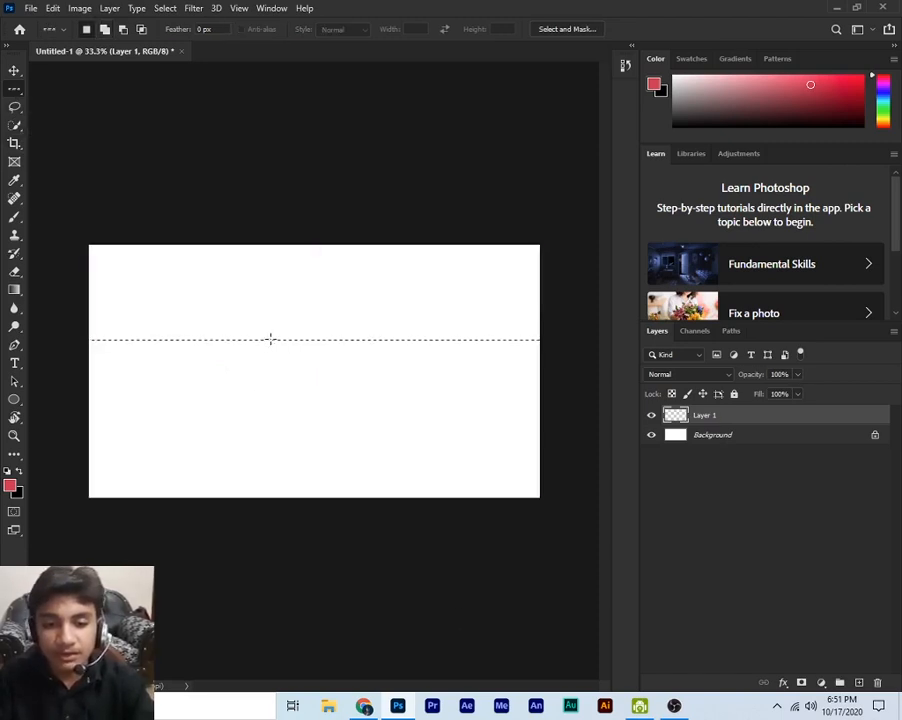
pyautogui.moveTo(275, 341); pyautogui.dragTo(276, 359)
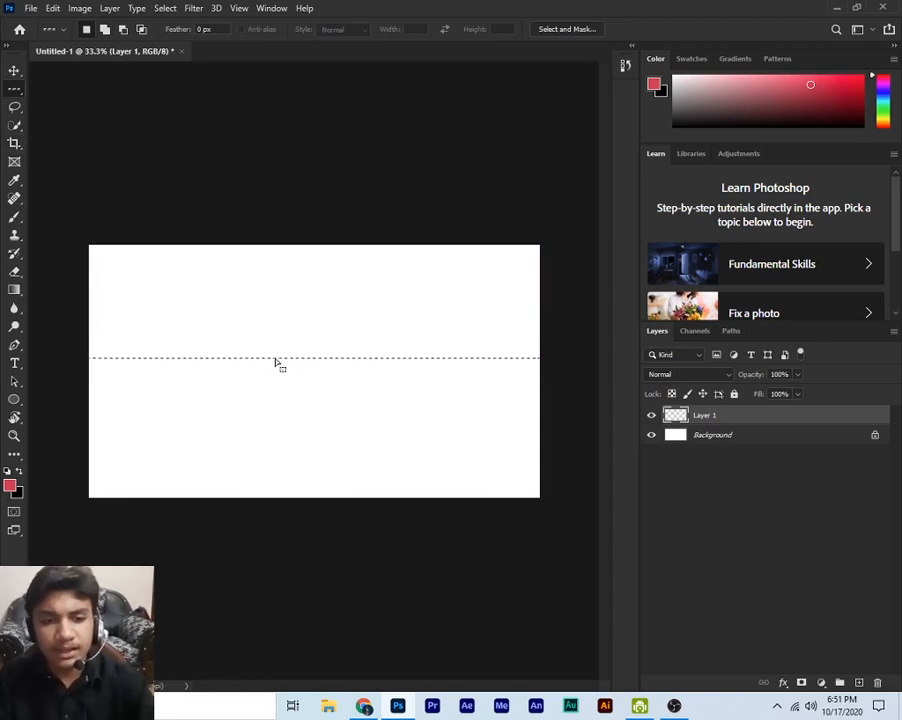
# Select a single vertical pixel column near the canvas middle with the Single Column Marquee tool, and clear all selections.
pyautogui.rightClick(15, 91)
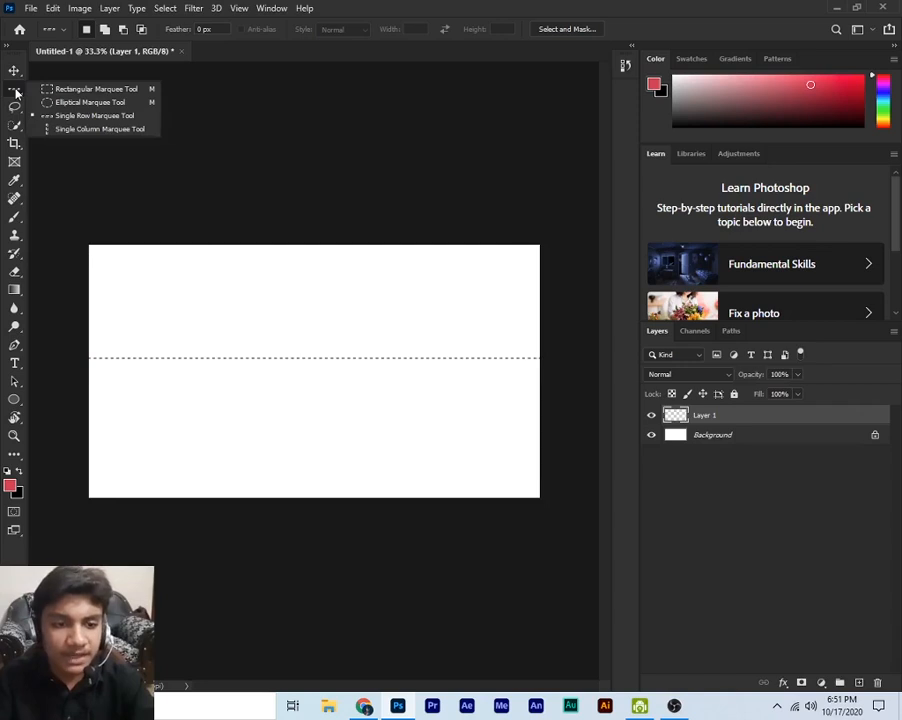
pyautogui.click(62, 132)
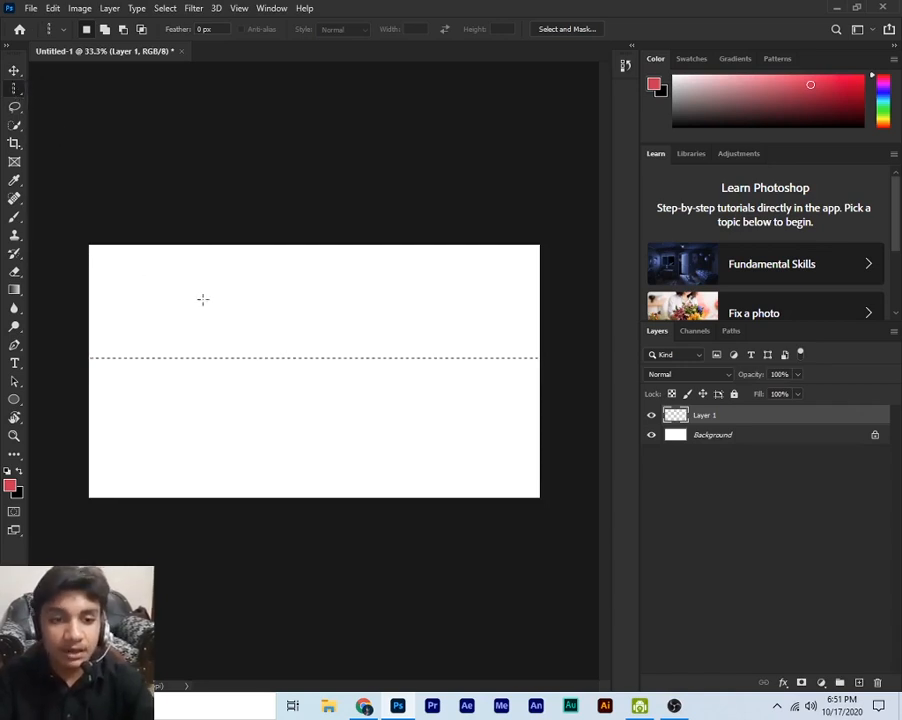
pyautogui.click(295, 334)
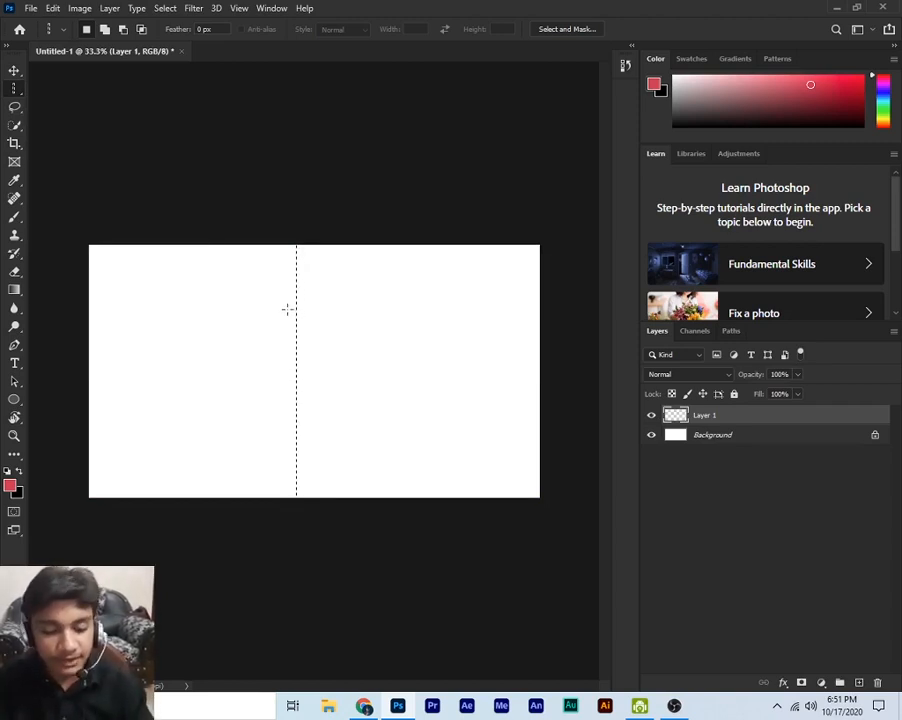
pyautogui.click(286, 308)
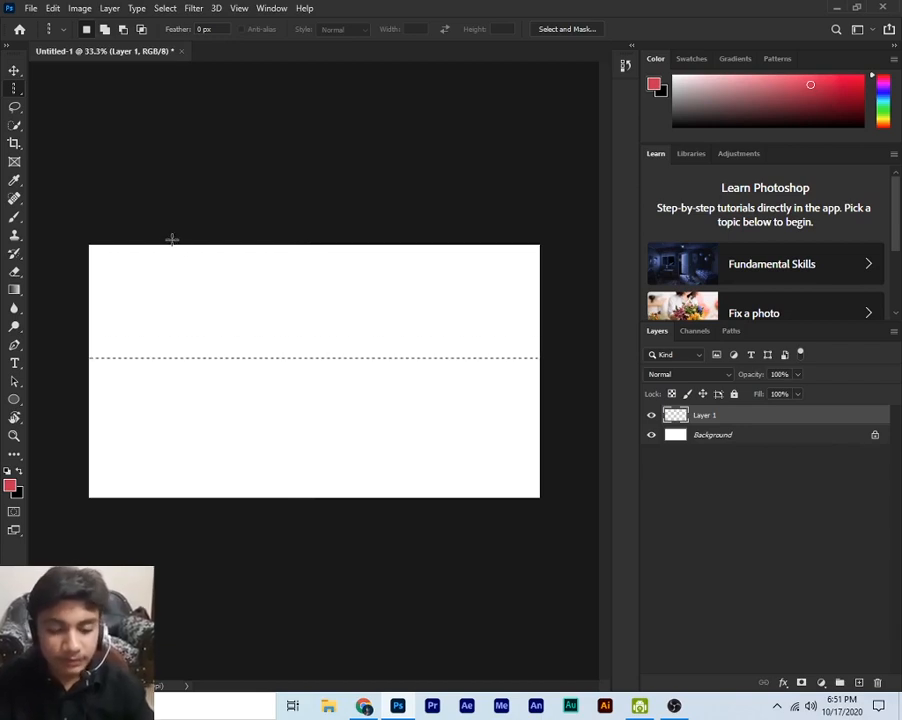
pyautogui.hotkey('ctrl', 'd')
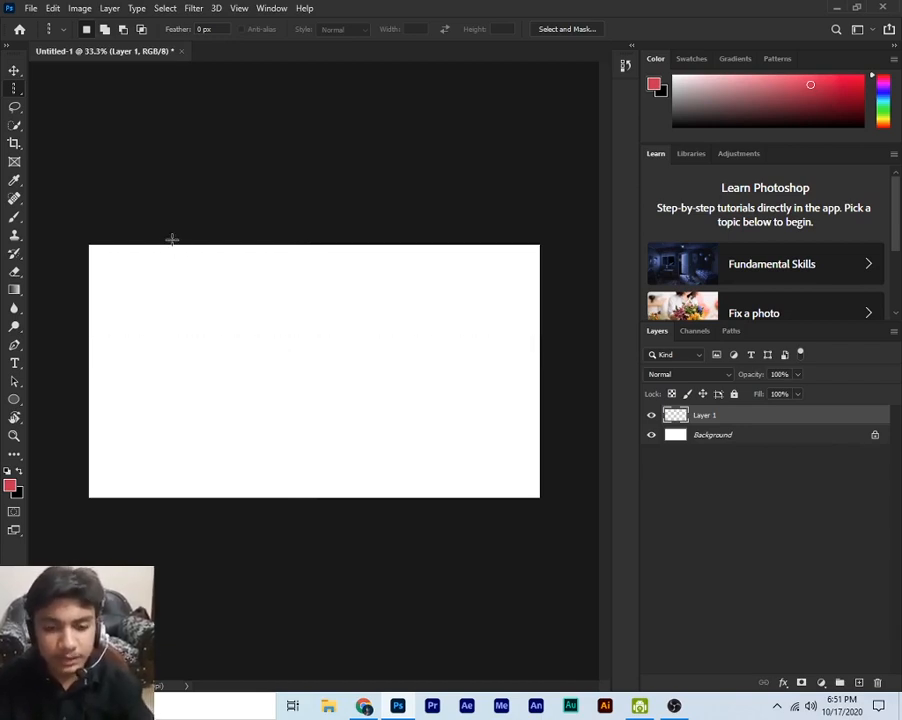
# Draw an irregular freehand selection in the middle of the canvas with the Lasso tool and deselect it.
pyautogui.click(14, 110)
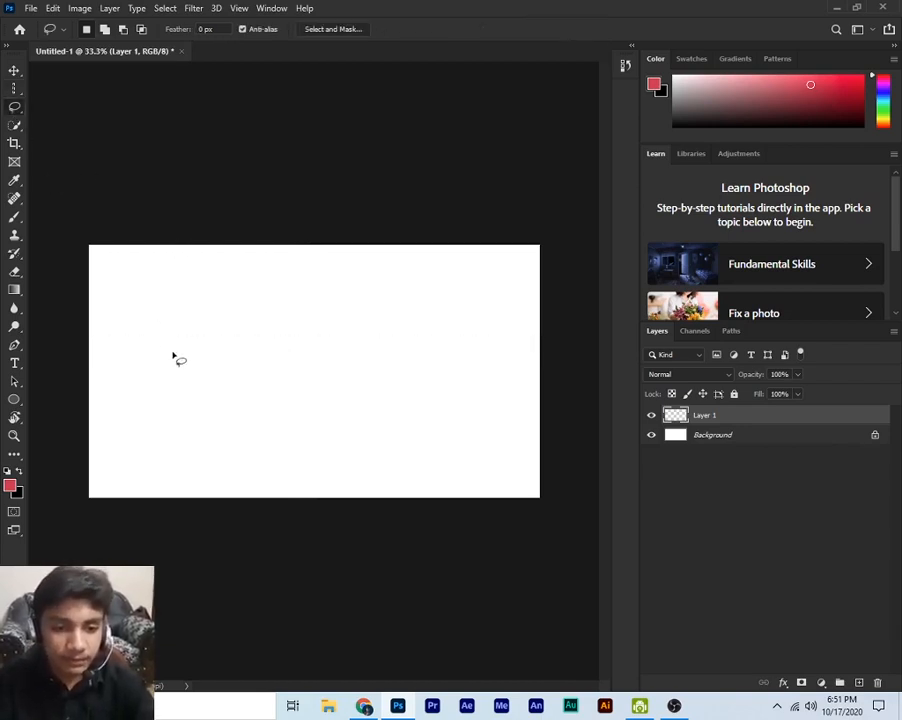
pyautogui.moveTo(239, 396)
pyautogui.mouseDown()
pyautogui.moveTo(207, 380)
pyautogui.moveTo(202, 352)
pyautogui.moveTo(237, 353)
pyautogui.moveTo(245, 380)
pyautogui.moveTo(266, 363)
pyautogui.moveTo(253, 339)
pyautogui.moveTo(307, 339)
pyautogui.moveTo(320, 377)
pyautogui.moveTo(238, 396)
pyautogui.mouseUp()
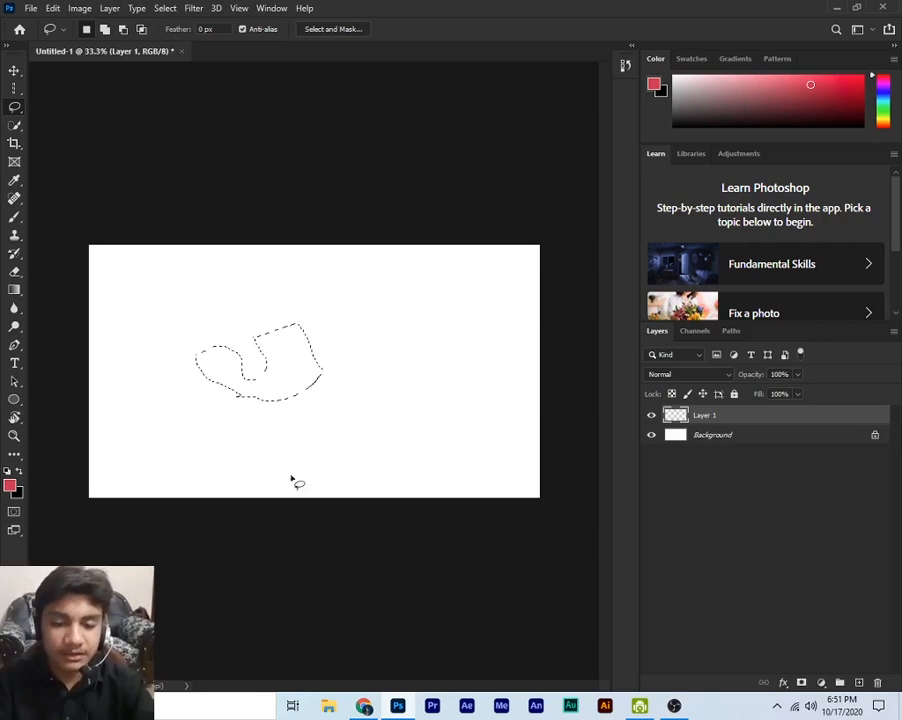
pyautogui.click(289, 405)
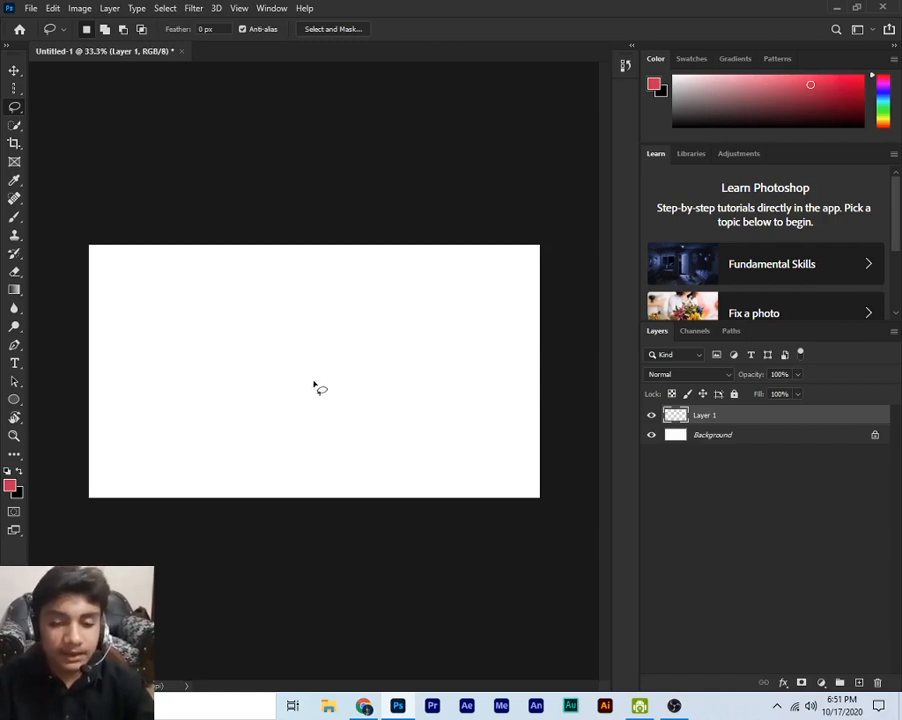
# Place the camera photo aarom-ore-QMCU60bedIA-unsplash into the document near the canvas centre, spanning the full canvas height.
pyautogui.click(899, 707)
pyautogui.moveTo(78, 372); pyautogui.dragTo(338, 418)
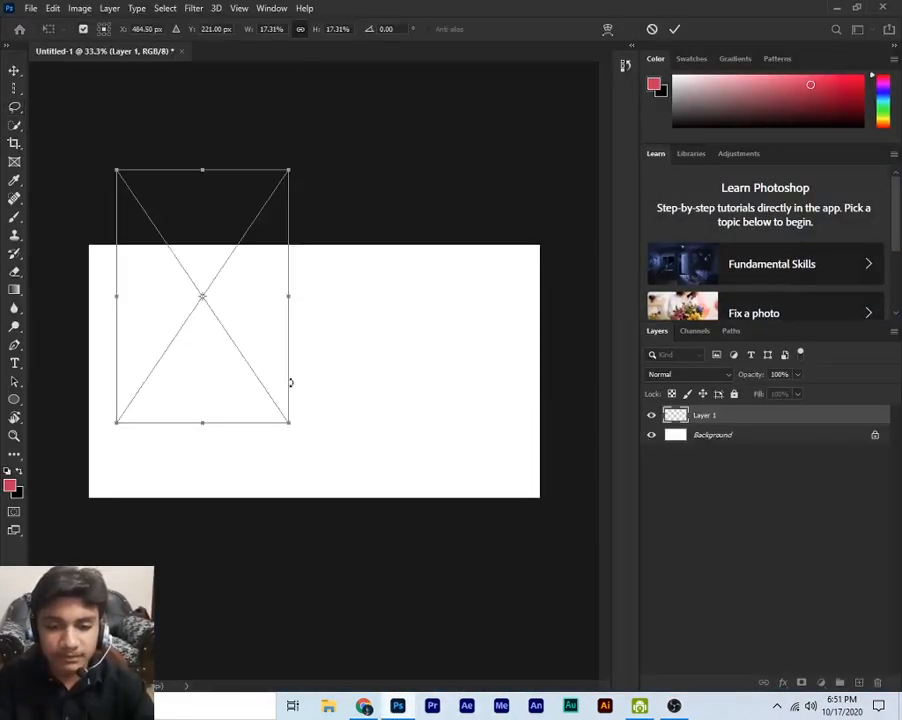
pyautogui.moveTo(290, 388); pyautogui.dragTo(315, 407)
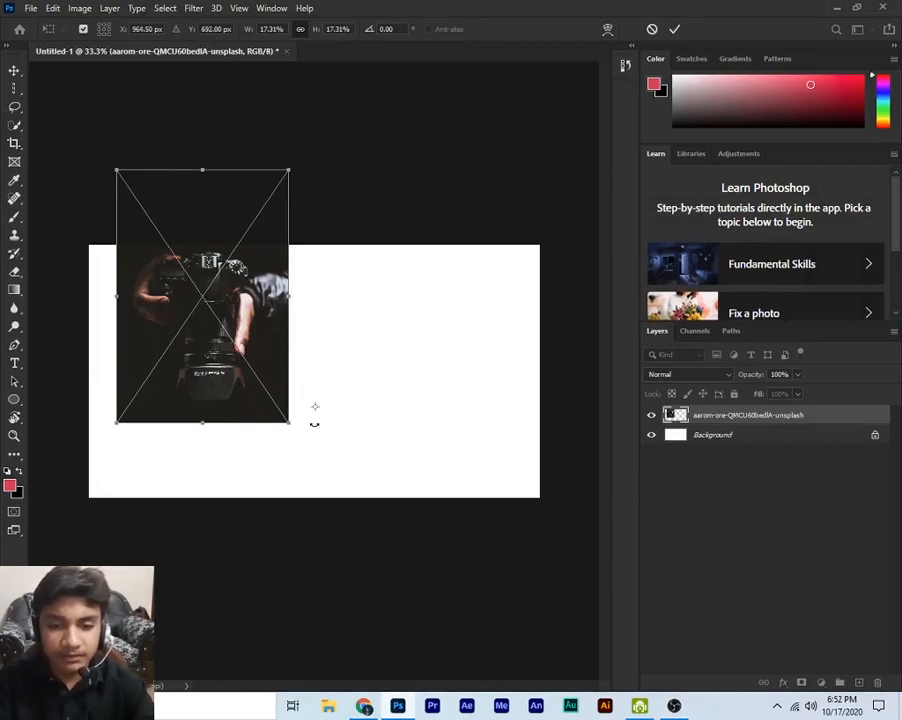
pyautogui.moveTo(206, 298); pyautogui.dragTo(300, 373)
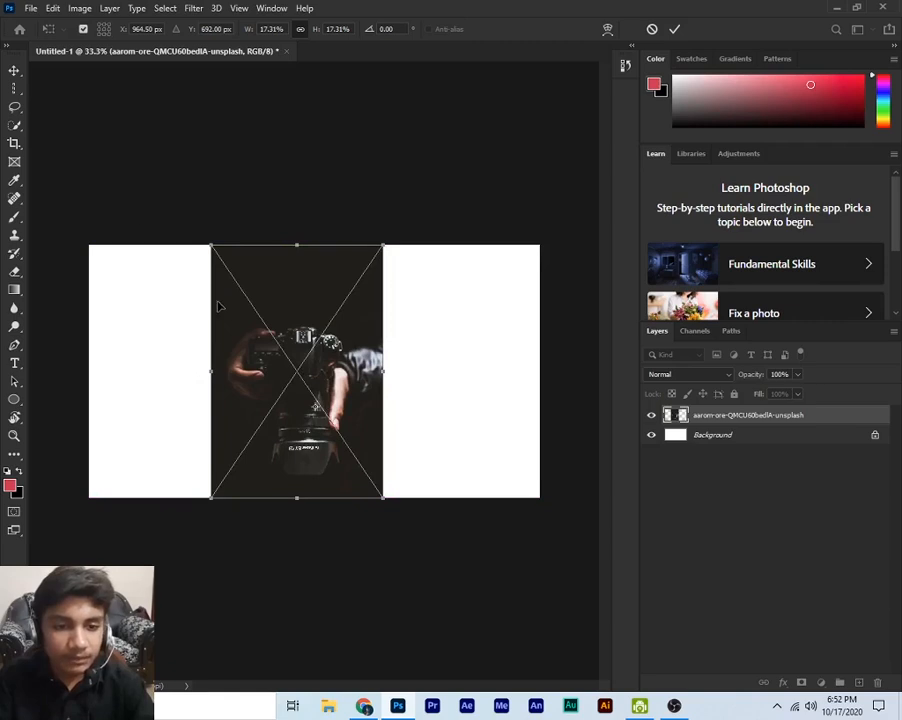
pyautogui.press('Return')
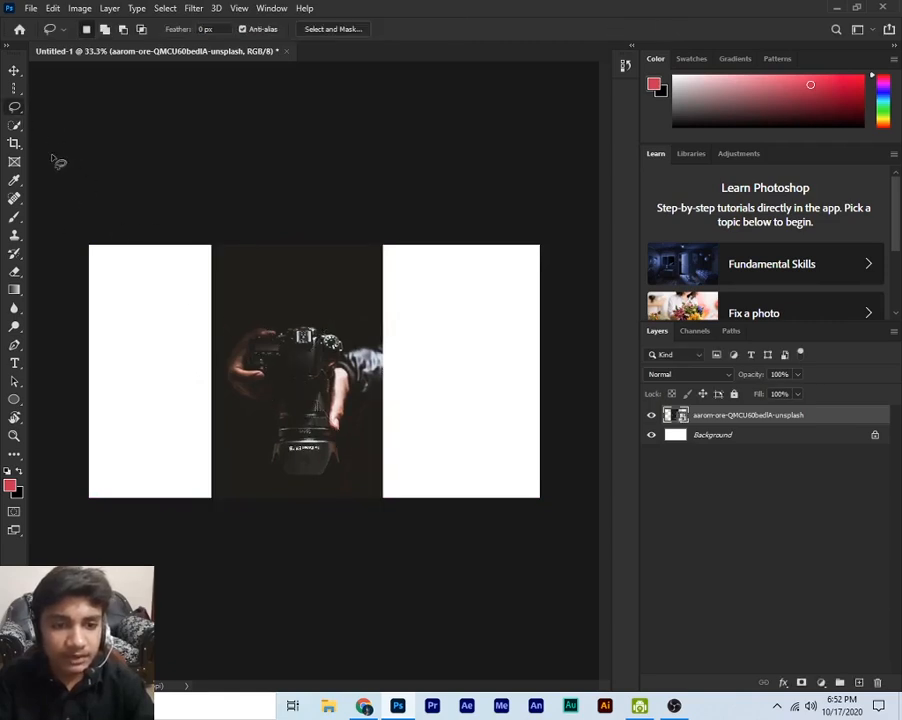
# Trace a freehand Lasso selection around the camera and both hands in the photo.
pyautogui.moveTo(271, 464)
pyautogui.mouseDown()
pyautogui.moveTo(277, 403)
pyautogui.moveTo(232, 396)
pyautogui.moveTo(224, 373)
pyautogui.moveTo(255, 329)
pyautogui.moveTo(325, 329)
pyautogui.moveTo(346, 345)
pyautogui.moveTo(391, 354)
pyautogui.moveTo(391, 449)
pyautogui.moveTo(330, 475)
pyautogui.moveTo(277, 473)
pyautogui.mouseUp()
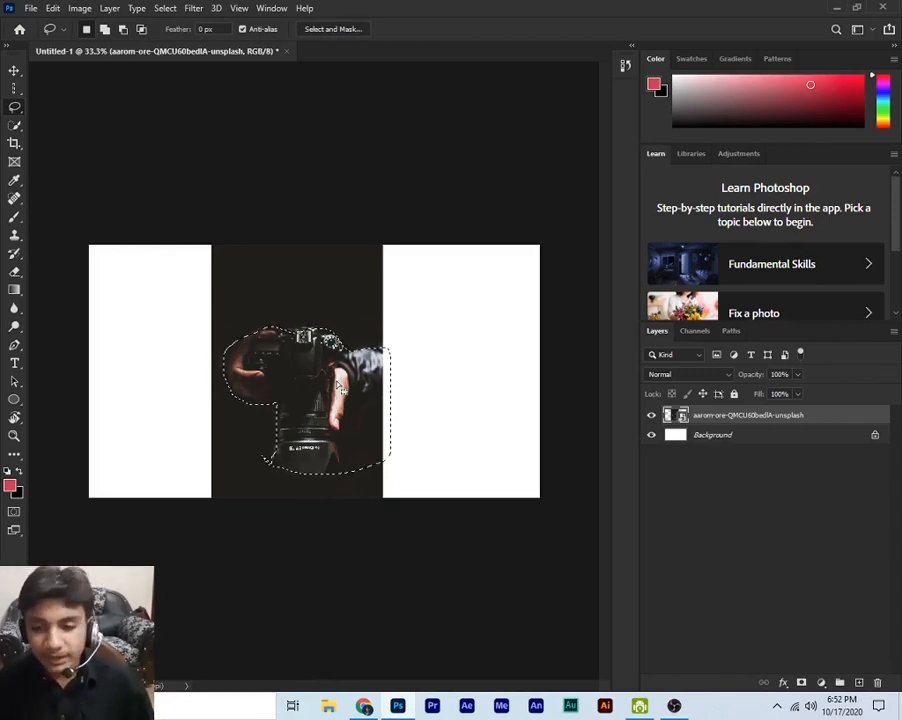
pyautogui.moveTo(760, 415); pyautogui.dragTo(858, 682)
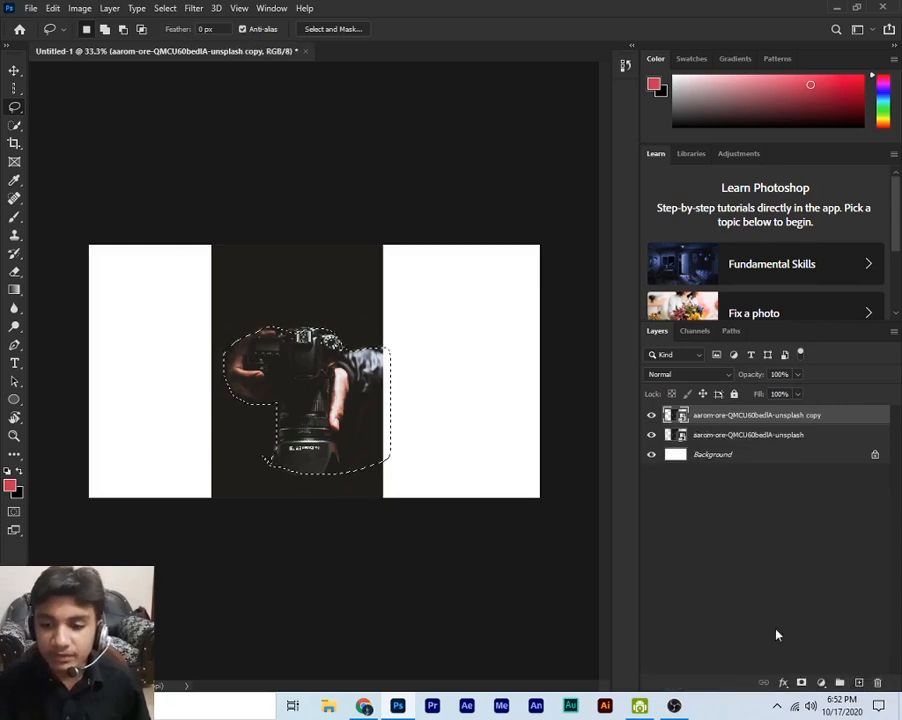
pyautogui.click(652, 415)
pyautogui.click(652, 435)
pyautogui.click(652, 415)
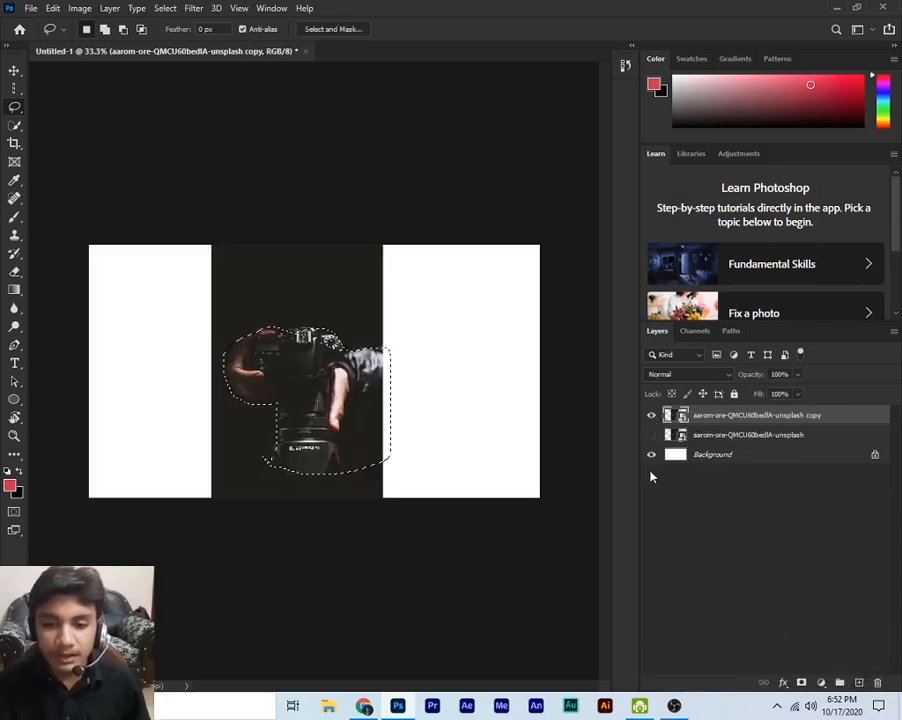
pyautogui.click(651, 455)
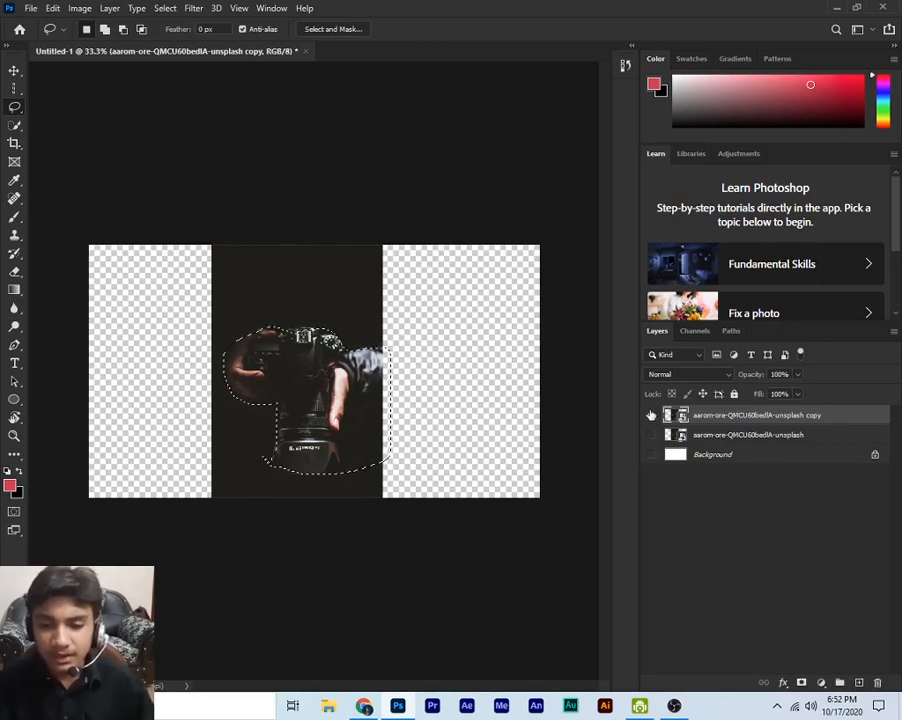
pyautogui.click(652, 455)
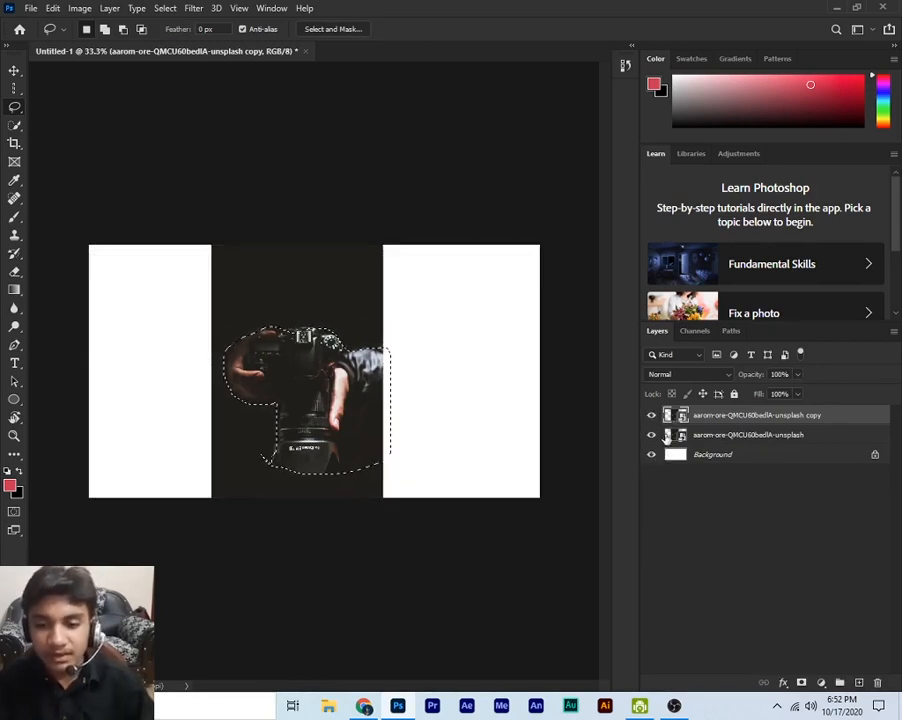
pyautogui.hotkey('ctrl', 'z')
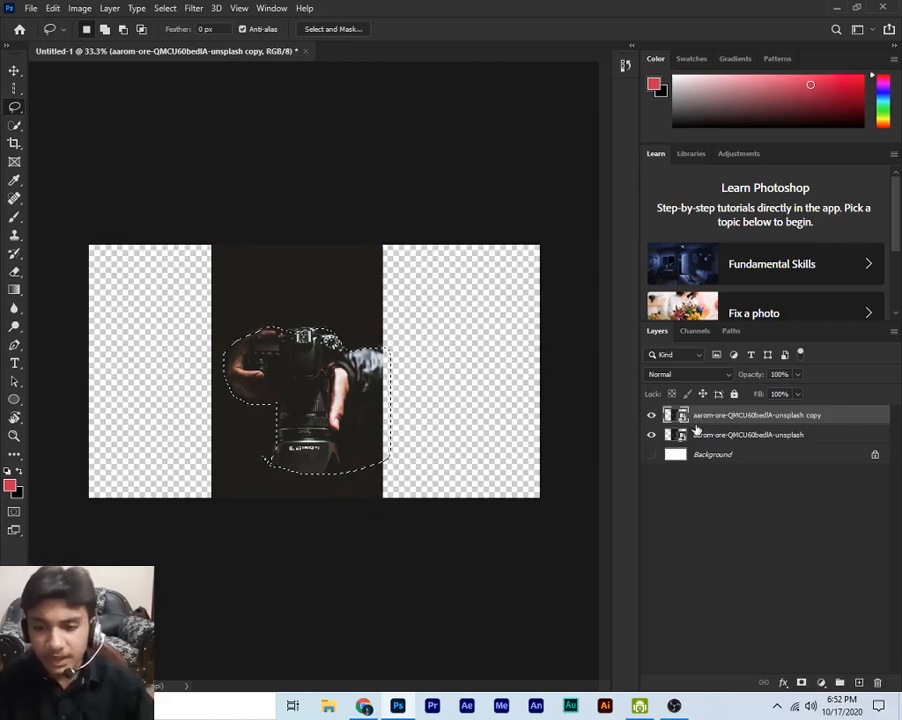
pyautogui.hotkey('ctrl', 'z')
pyautogui.hotkey('ctrl', 'z')
pyautogui.hotkey('ctrl', 'z')
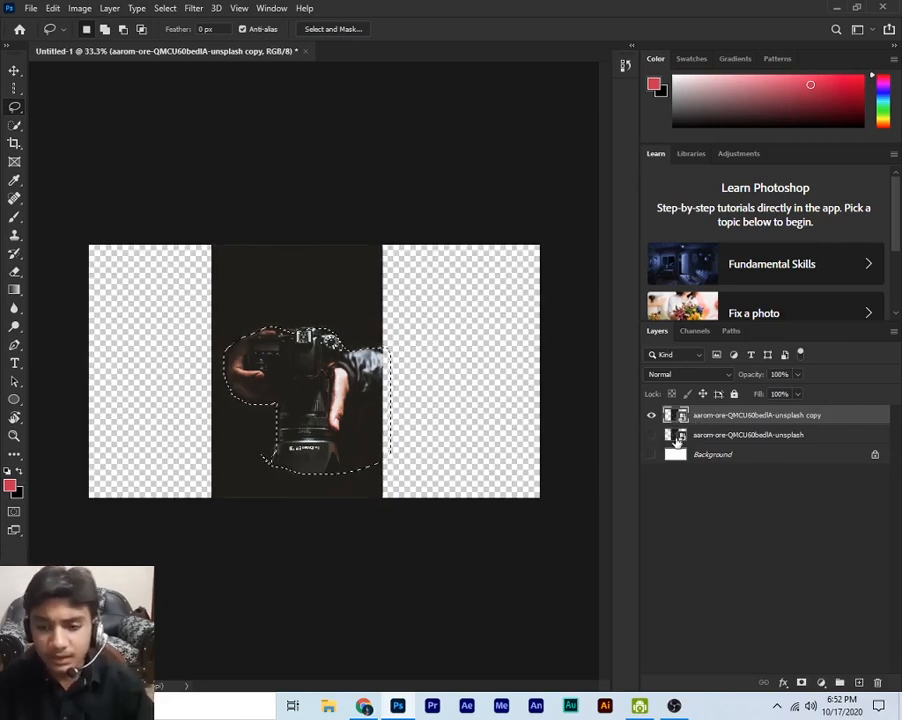
pyautogui.hotkey('ctrl', 'shift', 'z')
pyautogui.hotkey('ctrl', 'shift', 'z')
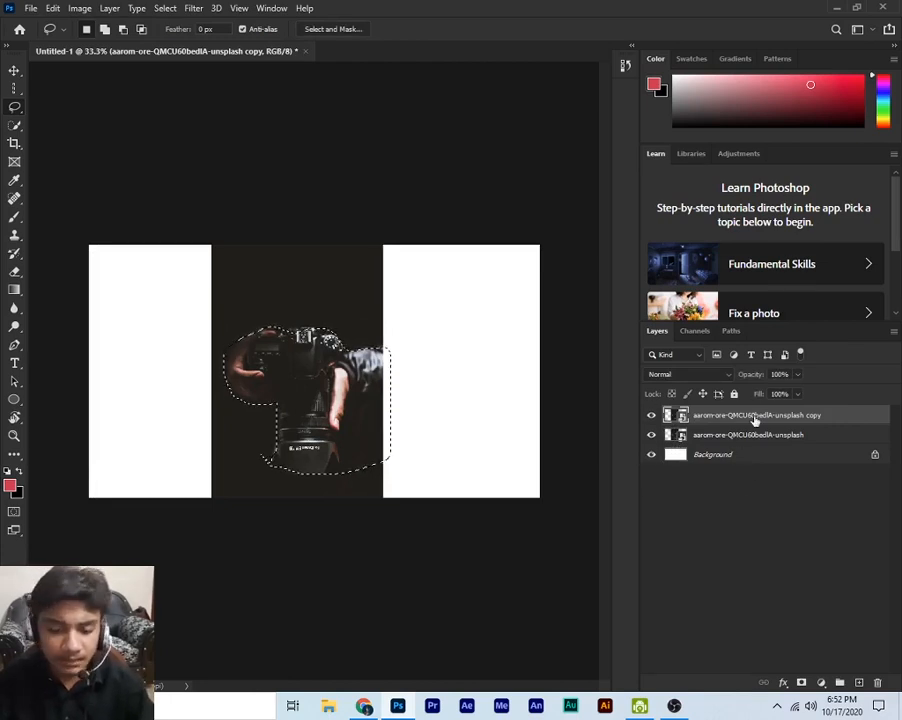
pyautogui.hotkey('ctrl', 'z')
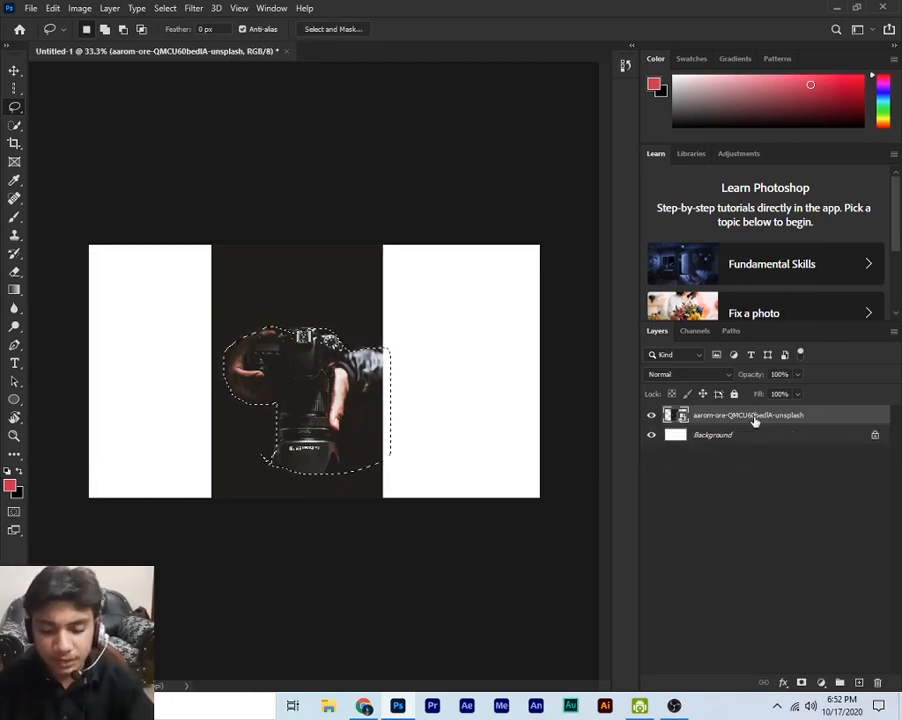
# Copy the selected camera area to a new layer and hide the original photo and Background layers.
pyautogui.hotkey('ctrl', 'j')
pyautogui.click(651, 435)
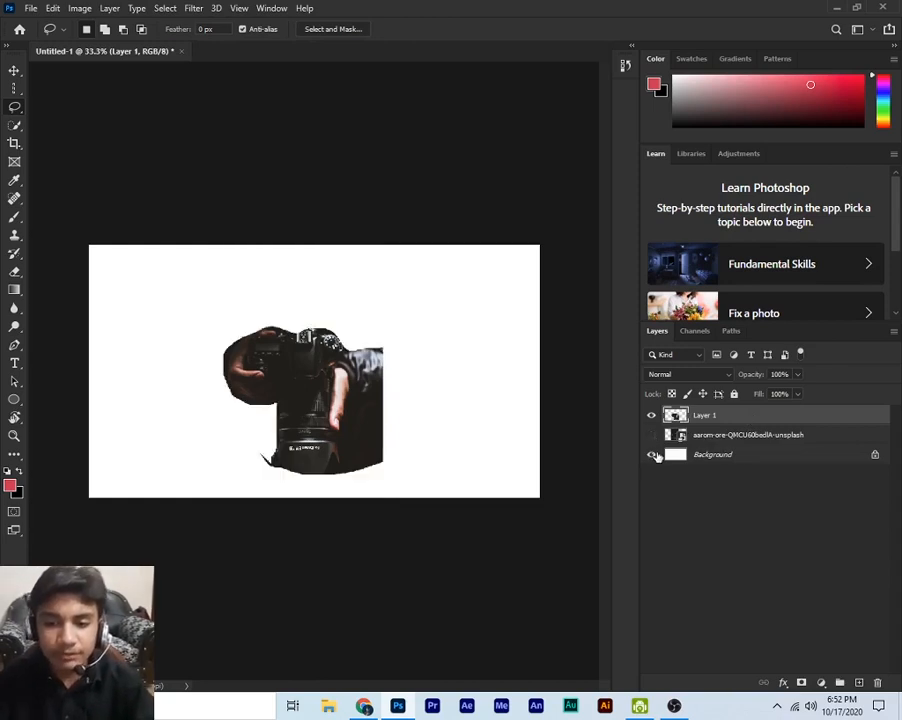
pyautogui.click(651, 454)
pyautogui.moveTo(259, 425); pyautogui.dragTo(322, 429)
pyautogui.hotkey('ctrl', 'd')
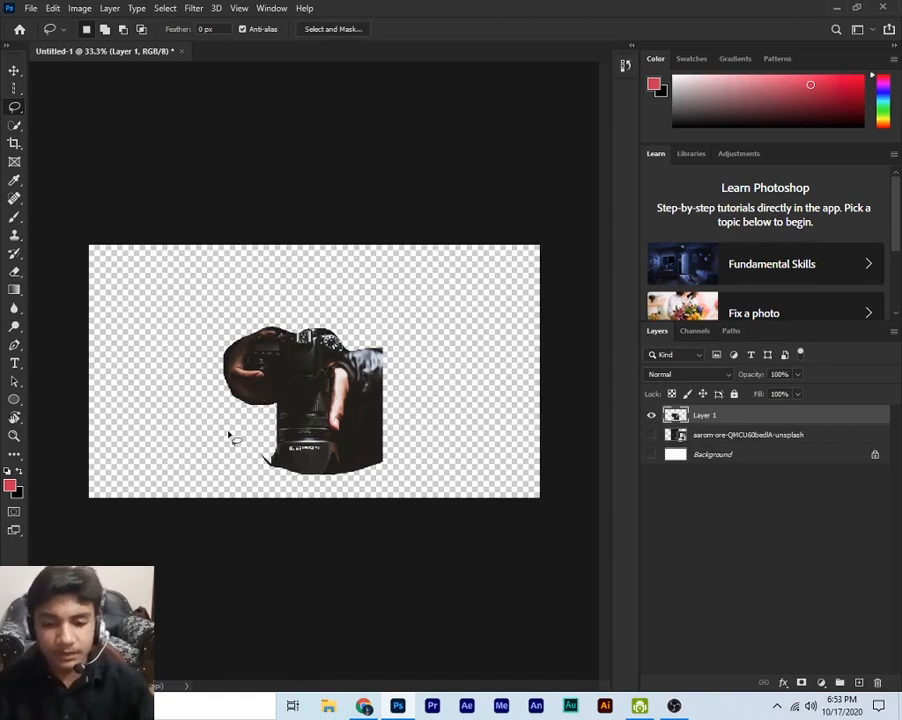
# Move the camera cutout slightly with the Move tool, delete its layer, and show the photo and Background layers again.
pyautogui.click(14, 70)
pyautogui.moveTo(365, 395)
pyautogui.mouseDown()
pyautogui.moveTo(354, 391)
pyautogui.moveTo(390, 395)
pyautogui.moveTo(330, 378)
pyautogui.moveTo(360, 372)
pyautogui.moveTo(345, 397)
pyautogui.moveTo(347, 437)
pyautogui.mouseUp()
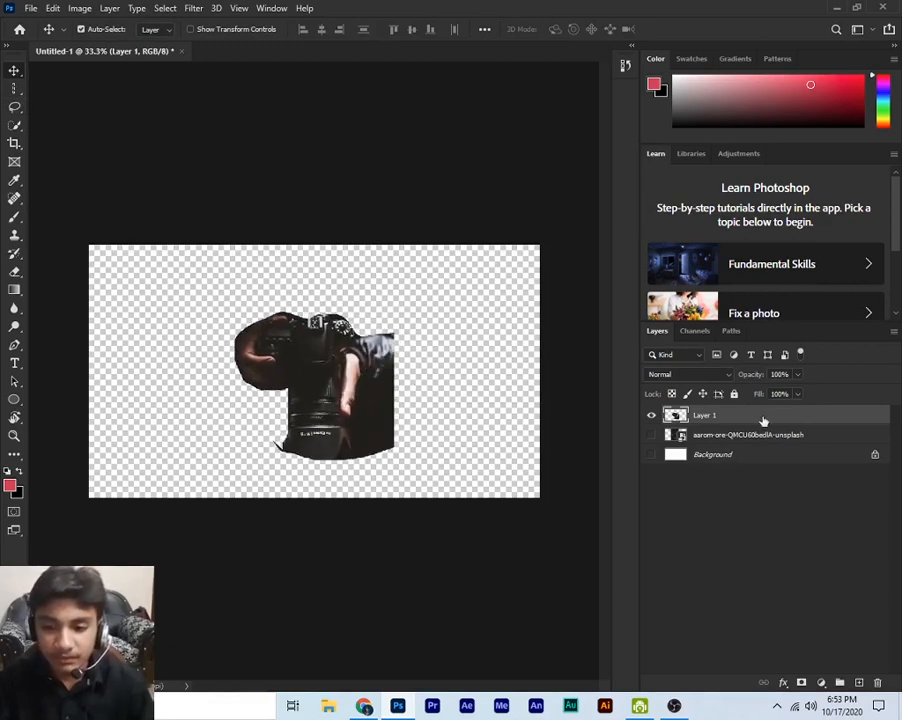
pyautogui.press('Delete')
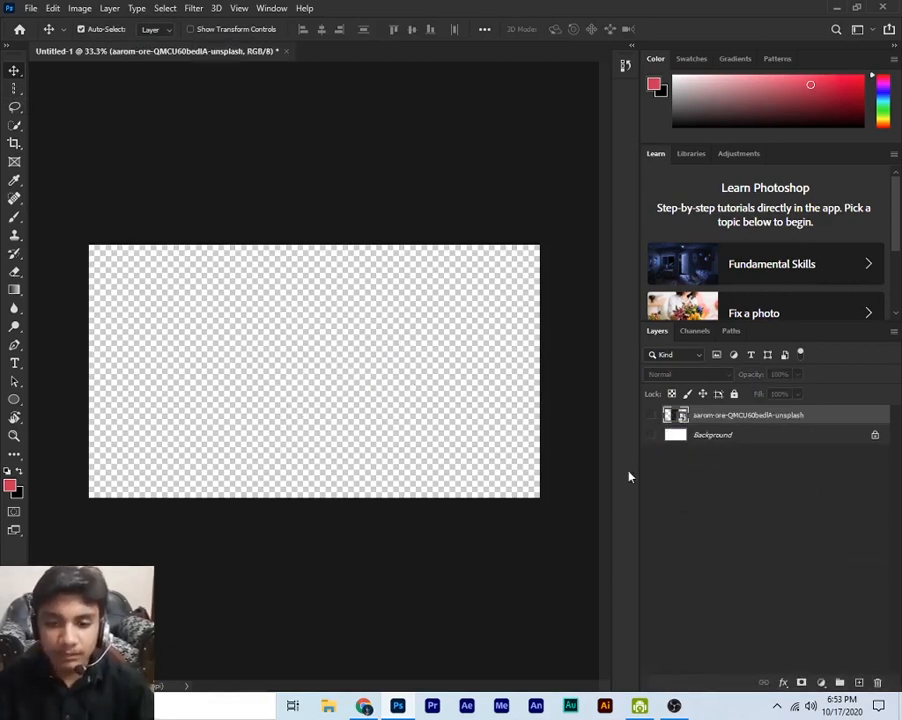
pyautogui.click(651, 414)
pyautogui.click(651, 434)
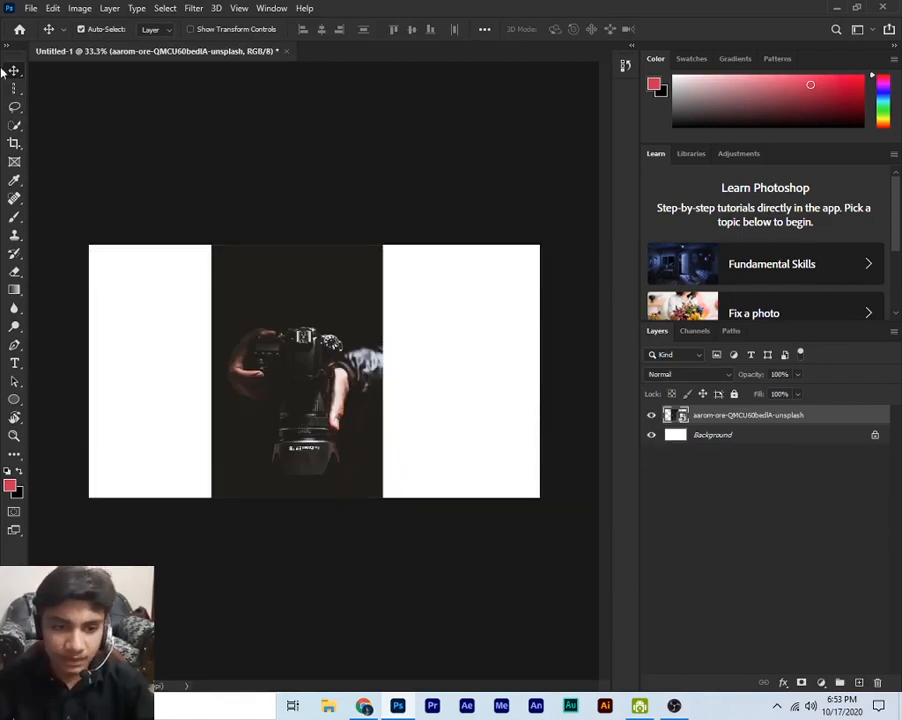
# Draw a five-cornered selection around the camera with the Polygonal Lasso tool and deselect it.
pyautogui.click(12, 110)
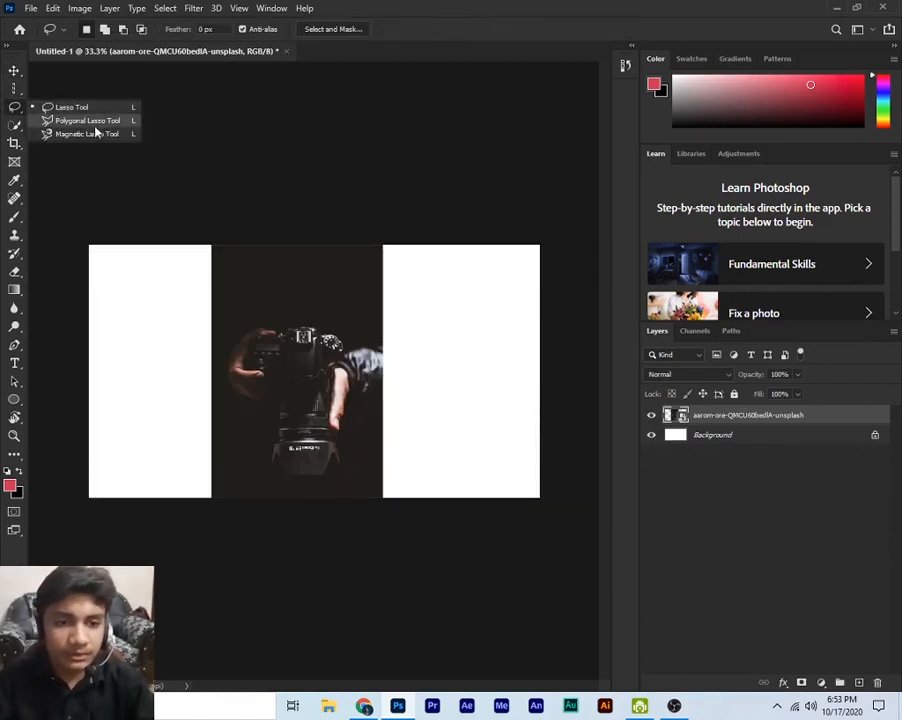
pyautogui.click(80, 119)
pyautogui.click(233, 381)
pyautogui.click(306, 461)
pyautogui.click(406, 449)
pyautogui.click(282, 295)
pyautogui.click(233, 381)
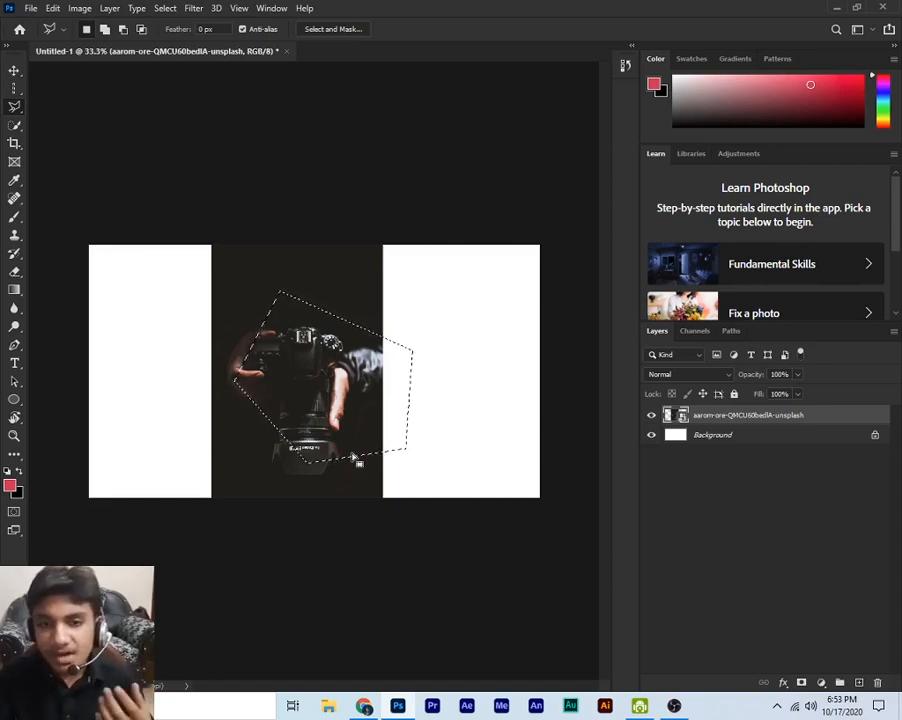
pyautogui.hotkey('ctrl', 'd')
# Trace a rough selection around the camera and hands with the Magnetic Lasso tool, starting at the left hand, and deselect it.
pyautogui.rightClick(14, 106)
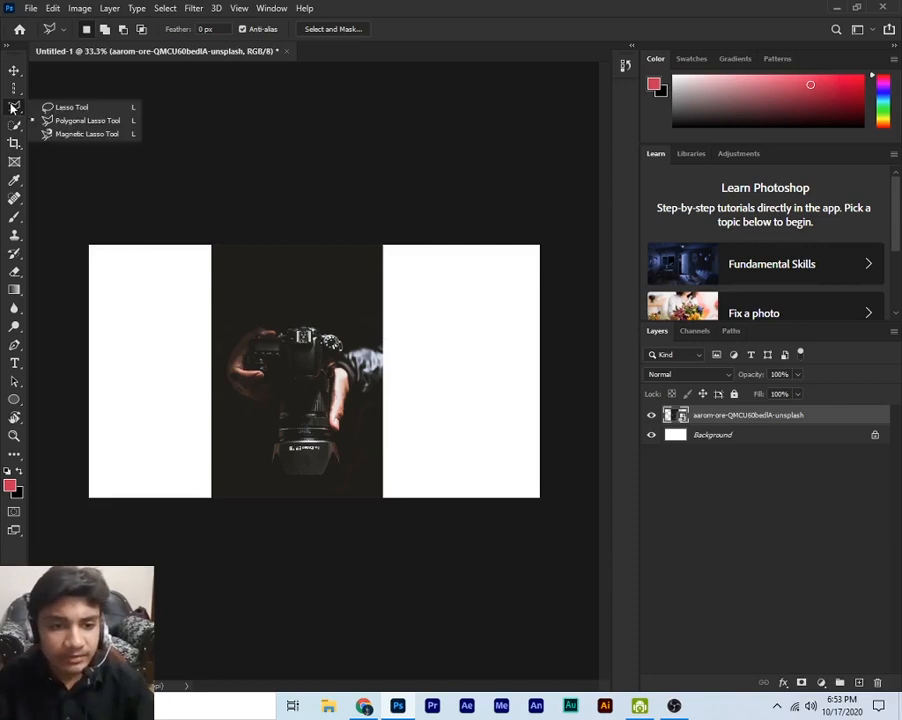
pyautogui.click(65, 134)
pyautogui.click(244, 348)
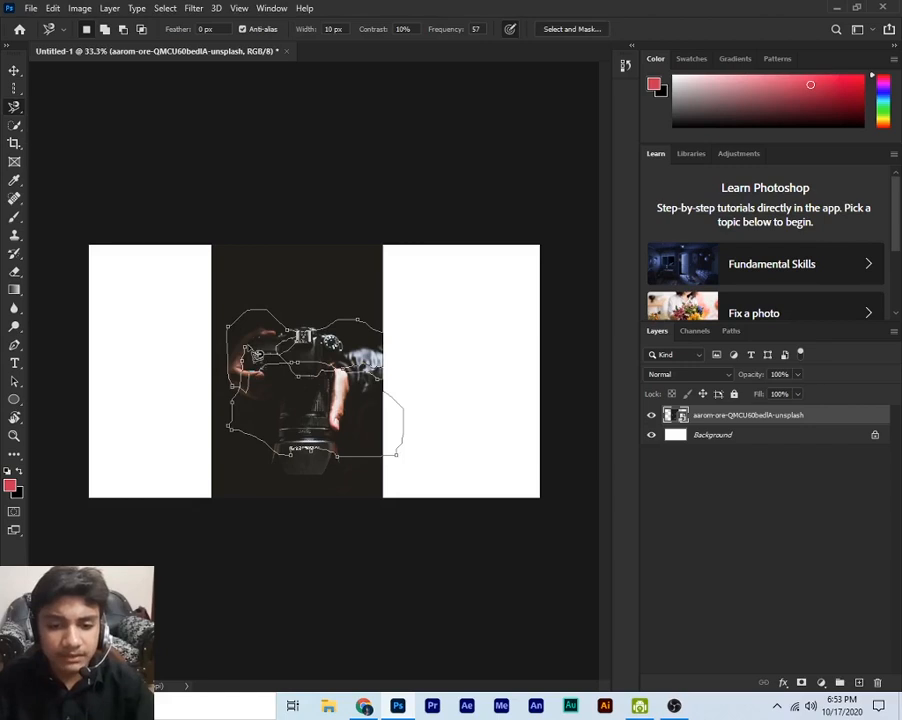
pyautogui.doubleClick(291, 453)
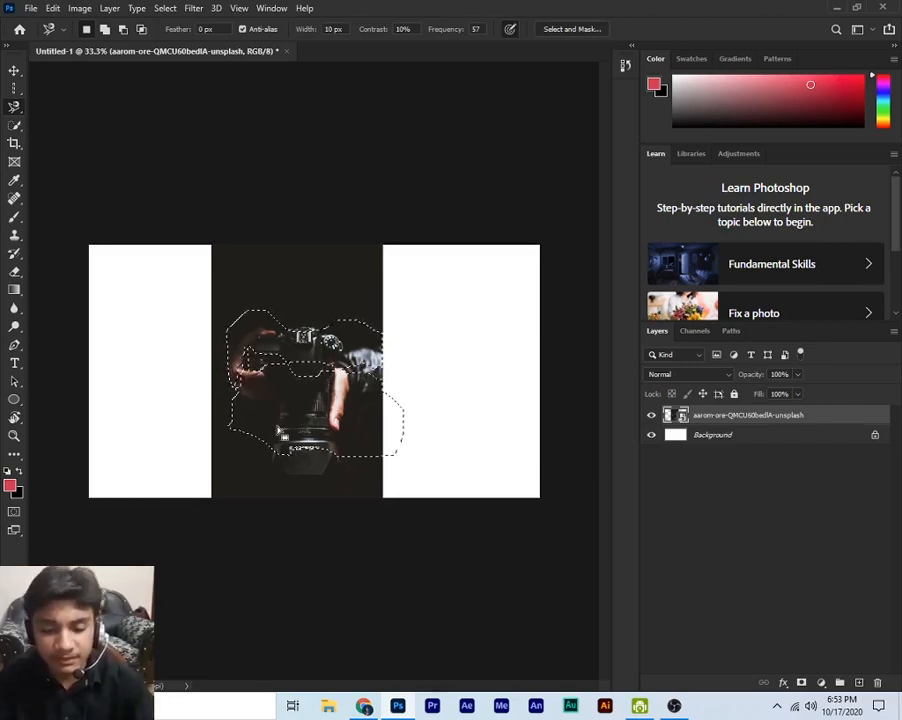
pyautogui.hotkey('ctrl', 'd')
# Trace a second Magnetic Lasso selection from above the camera down around the left hand and lens, and clear it without saving the document.
pyautogui.click(325, 266)
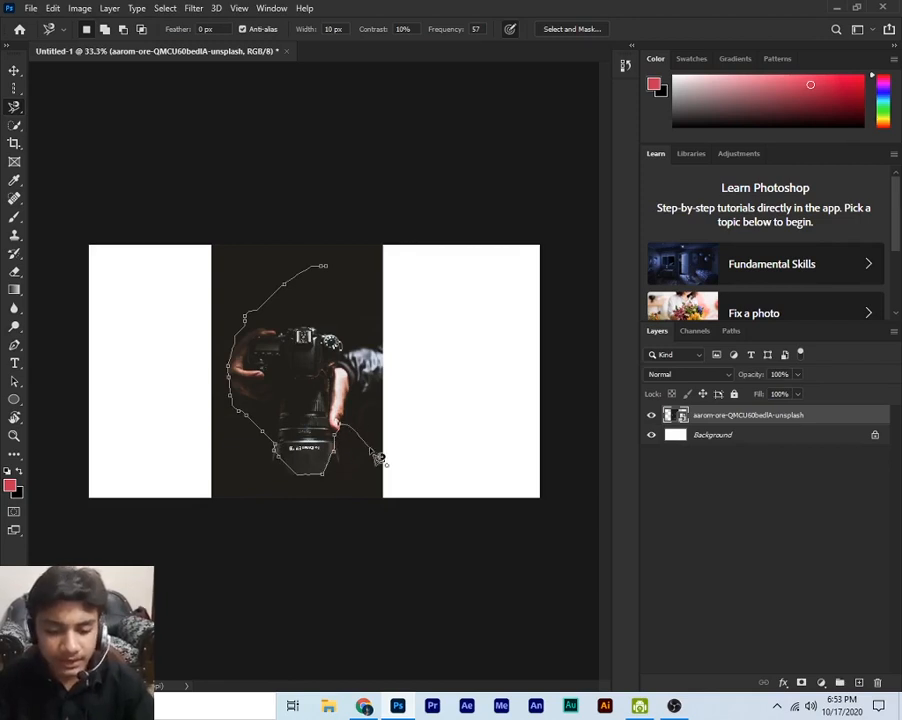
pyautogui.doubleClick(379, 457)
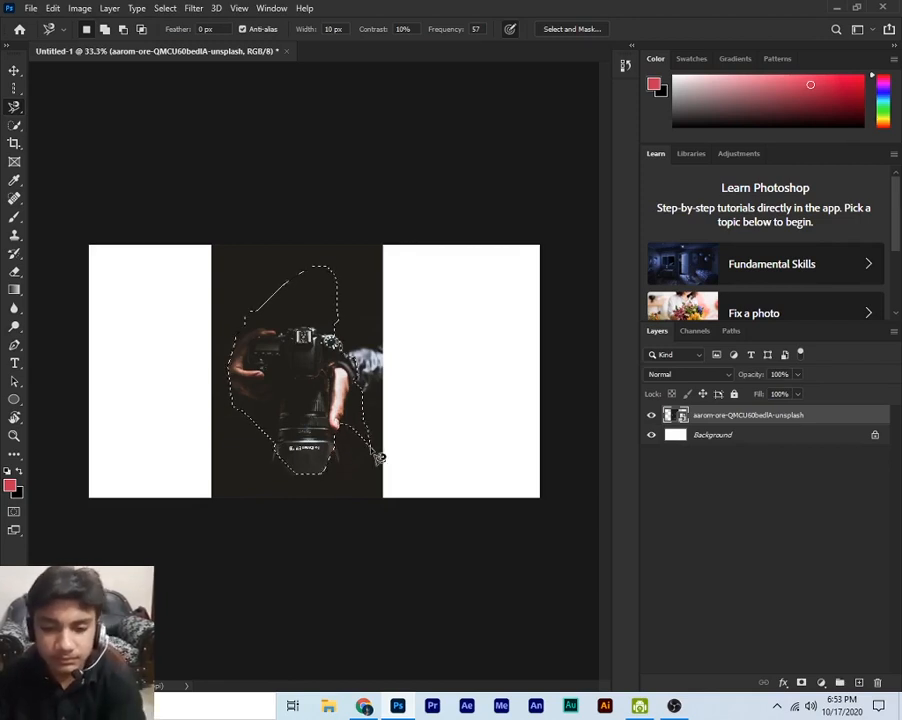
pyautogui.hotkey('ctrl', 's')
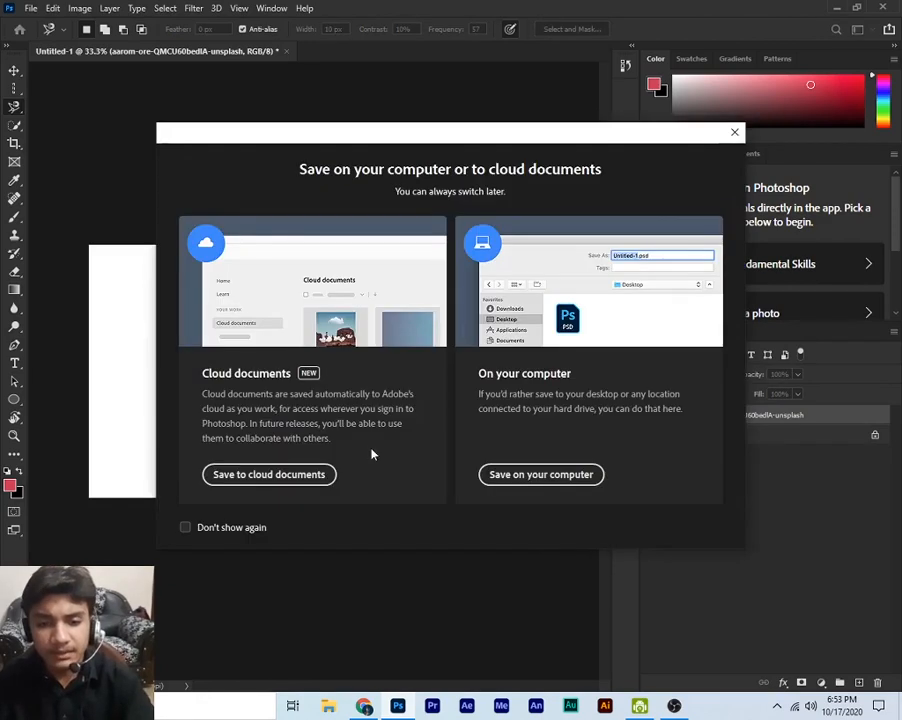
pyautogui.click(734, 132)
pyautogui.hotkey('ctrl', 'd')
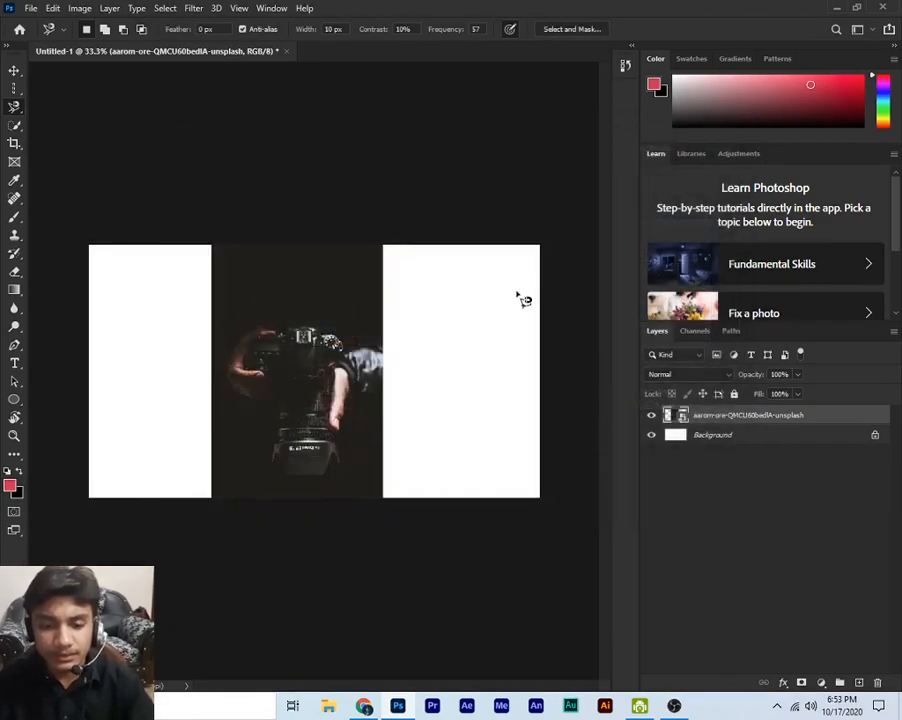
# Brush over the camera with the Quick Selection tool until the whole photo is selected, and clear the selection.
pyautogui.click(16, 126)
pyautogui.moveTo(16, 106); pyautogui.dragTo(46, 107)
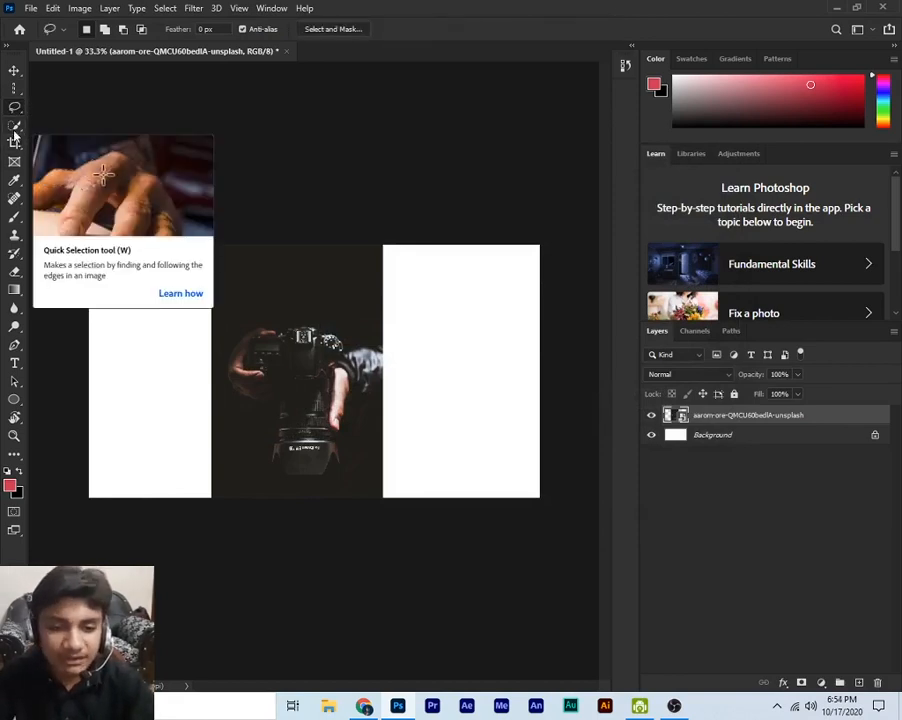
pyautogui.click(14, 135)
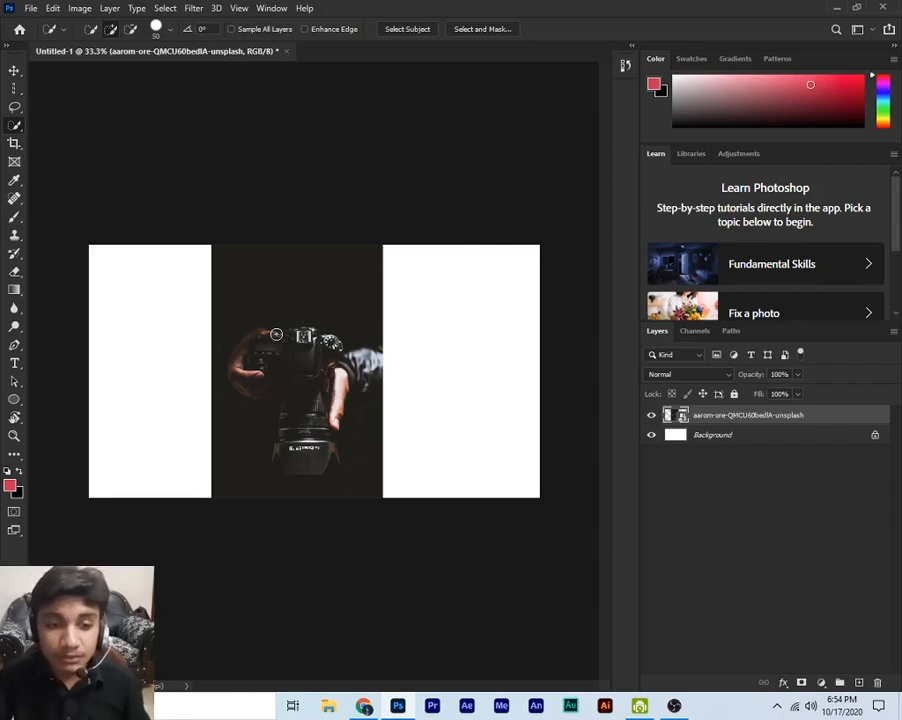
pyautogui.moveTo(283, 328)
pyautogui.mouseDown()
pyautogui.moveTo(284, 366)
pyautogui.moveTo(301, 397)
pyautogui.mouseUp()
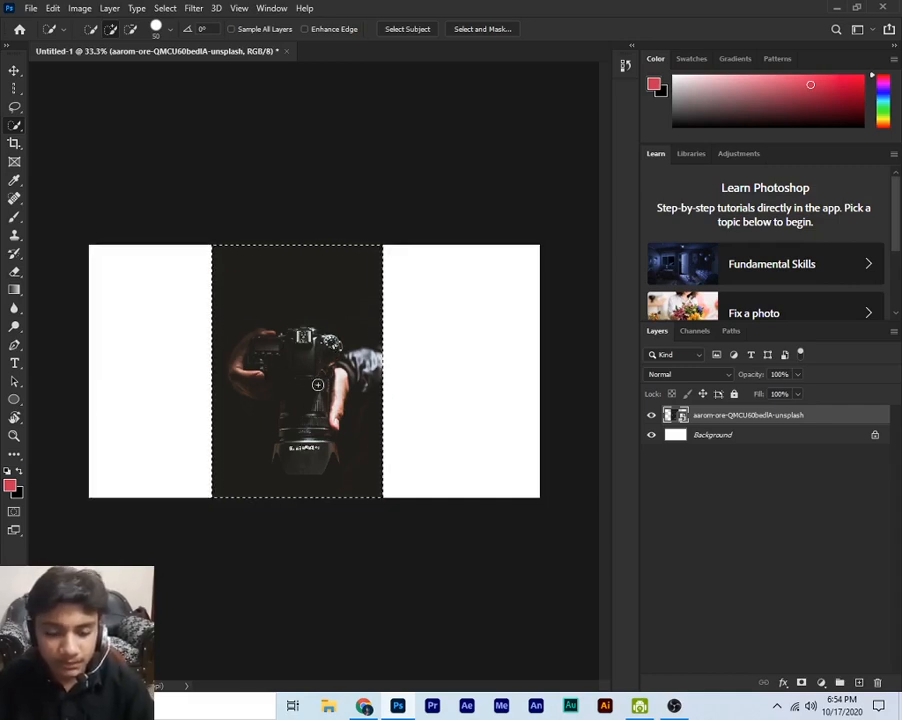
pyautogui.hotkey('ctrl', 'd')
# Build a Quick Selection of just the camera body, undoing strokes that spread too far, and deselect it.
pyautogui.moveTo(326, 382)
pyautogui.mouseDown()
pyautogui.moveTo(305, 351)
pyautogui.moveTo(303, 381)
pyautogui.moveTo(289, 361)
pyautogui.moveTo(306, 373)
pyautogui.moveTo(300, 336)
pyautogui.moveTo(304, 351)
pyautogui.moveTo(294, 358)
pyautogui.moveTo(245, 350)
pyautogui.mouseUp()
pyautogui.hotkey('ctrl', 'z')
pyautogui.moveTo(290, 383)
pyautogui.mouseDown()
pyautogui.moveTo(296, 409)
pyautogui.moveTo(262, 355)
pyautogui.mouseUp()
pyautogui.hotkey('ctrl', 'z')
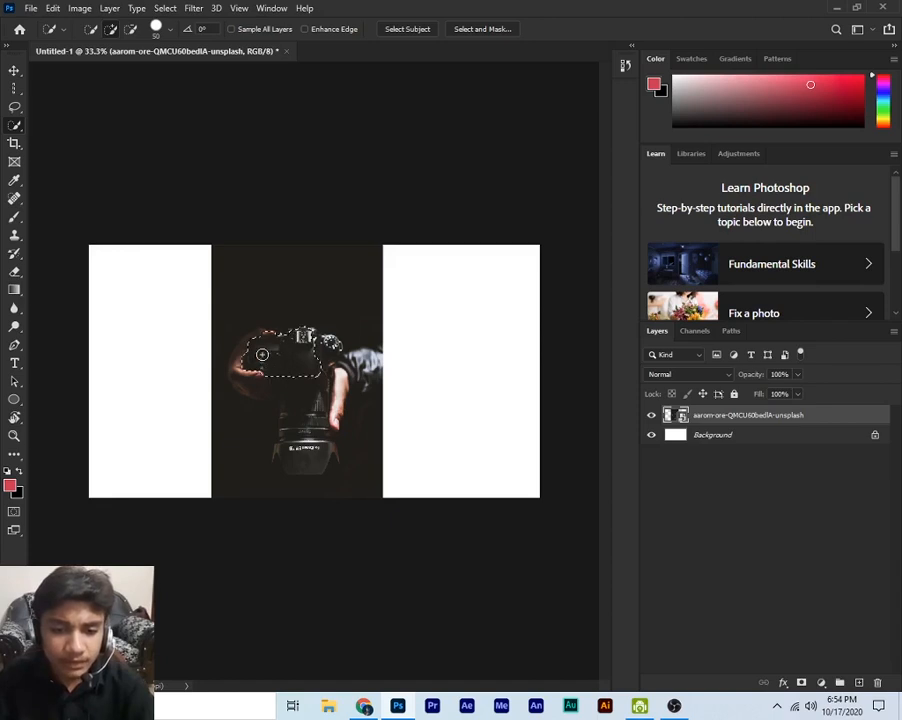
pyautogui.moveTo(321, 351); pyautogui.dragTo(324, 353)
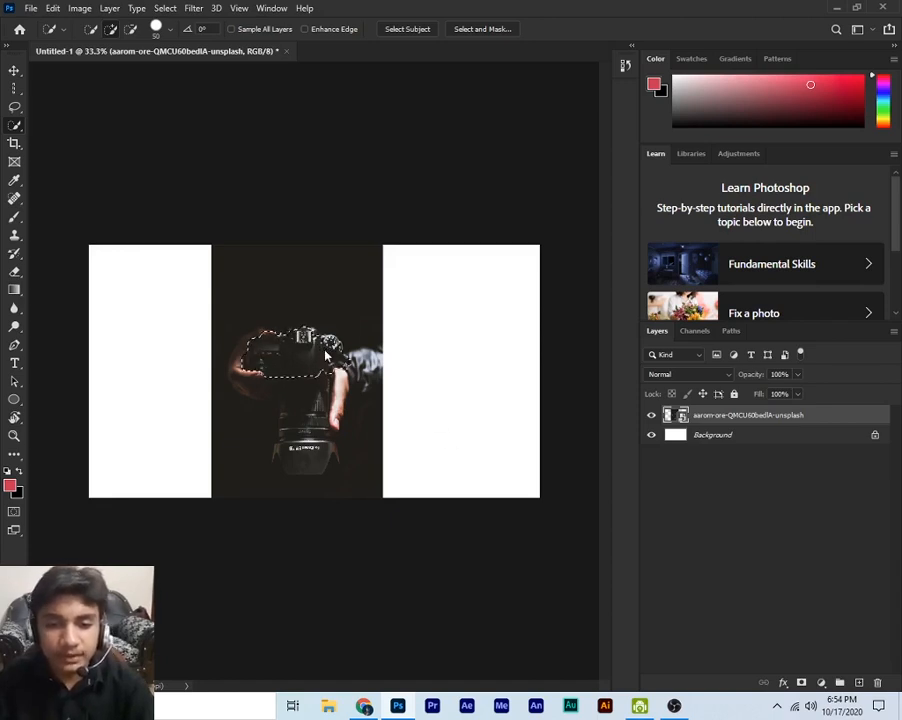
pyautogui.click(370, 364)
pyautogui.hotkey('ctrl', 'z')
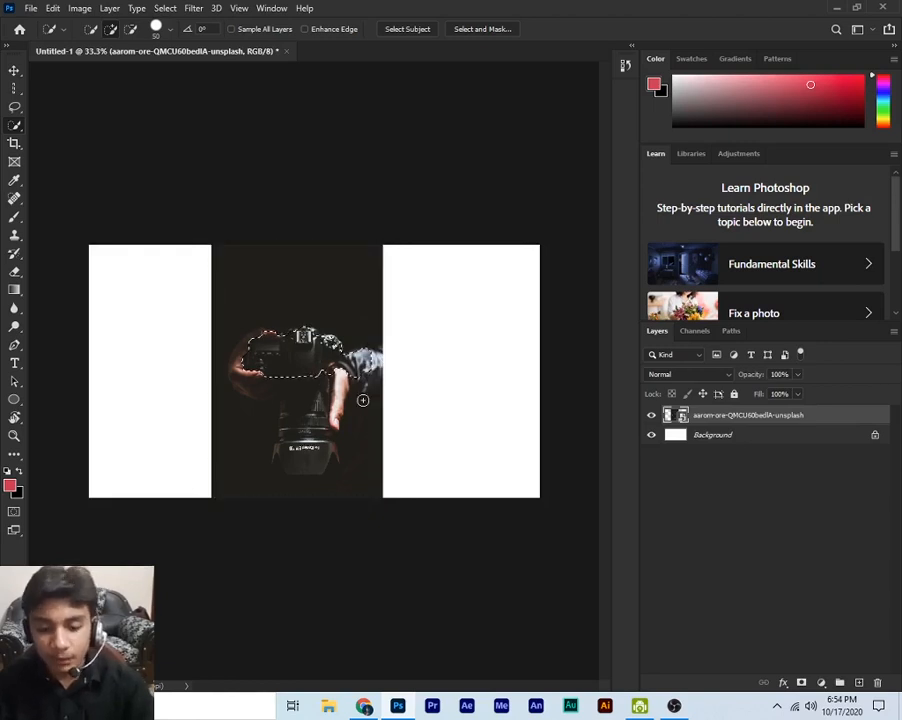
pyautogui.hotkey('ctrl', 'd')
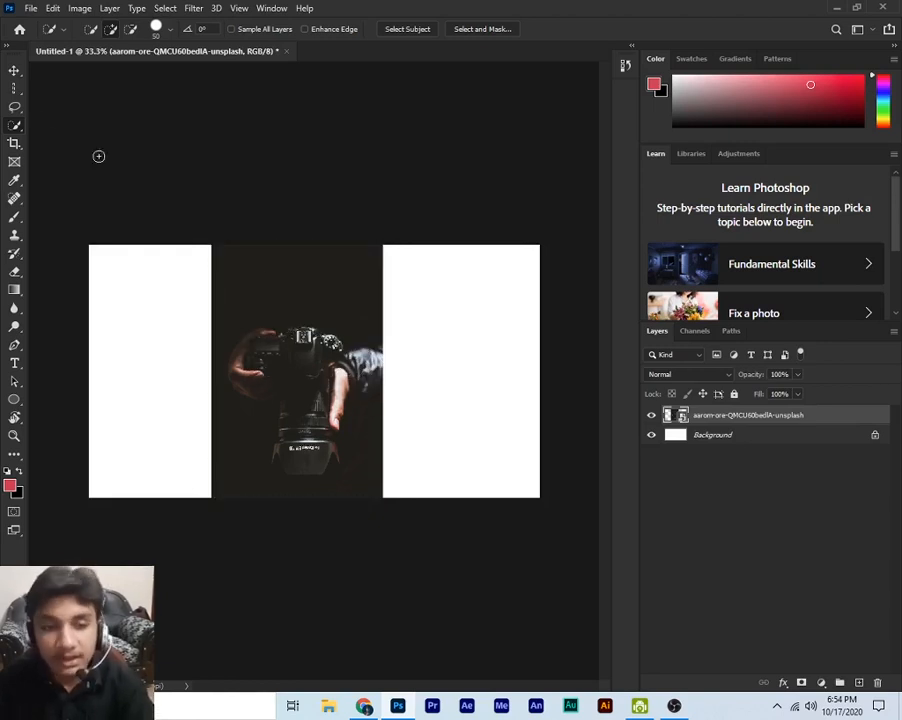
pyautogui.rightClick(14, 126)
pyautogui.click(84, 140)
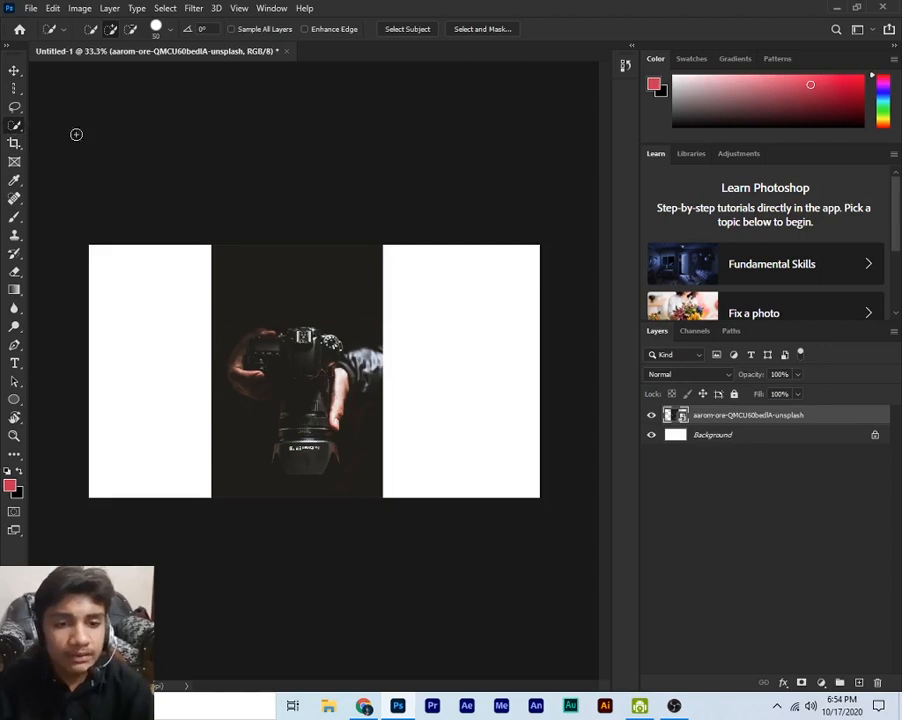
# Try the Object Selection tool on the blank white area beside the photo, select the camera and hands with it, and deselect them.
pyautogui.rightClick(18, 126)
pyautogui.click(62, 126)
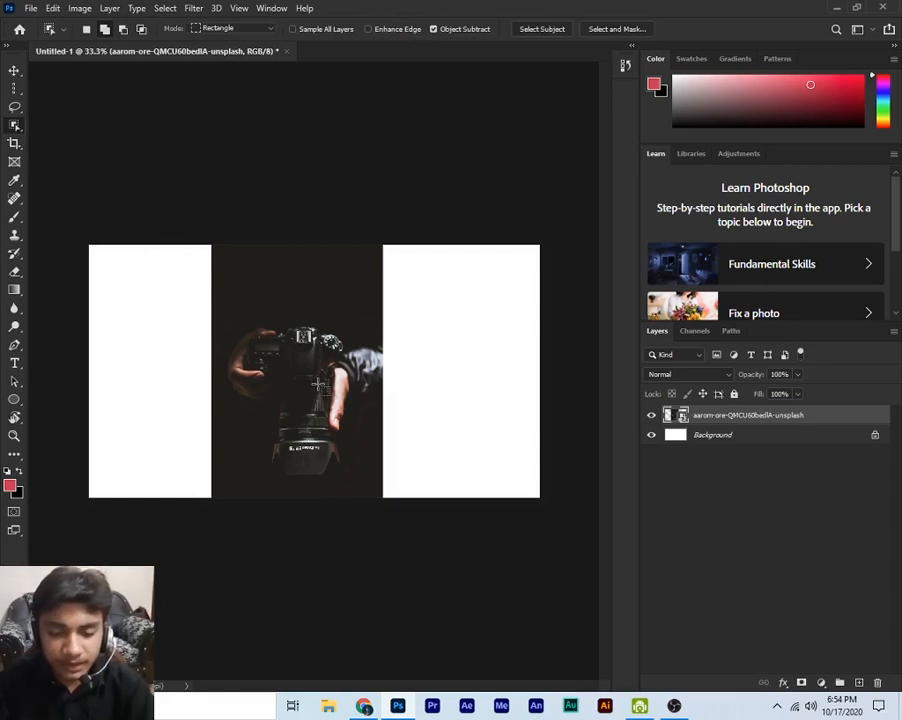
pyautogui.moveTo(149, 313); pyautogui.dragTo(199, 392)
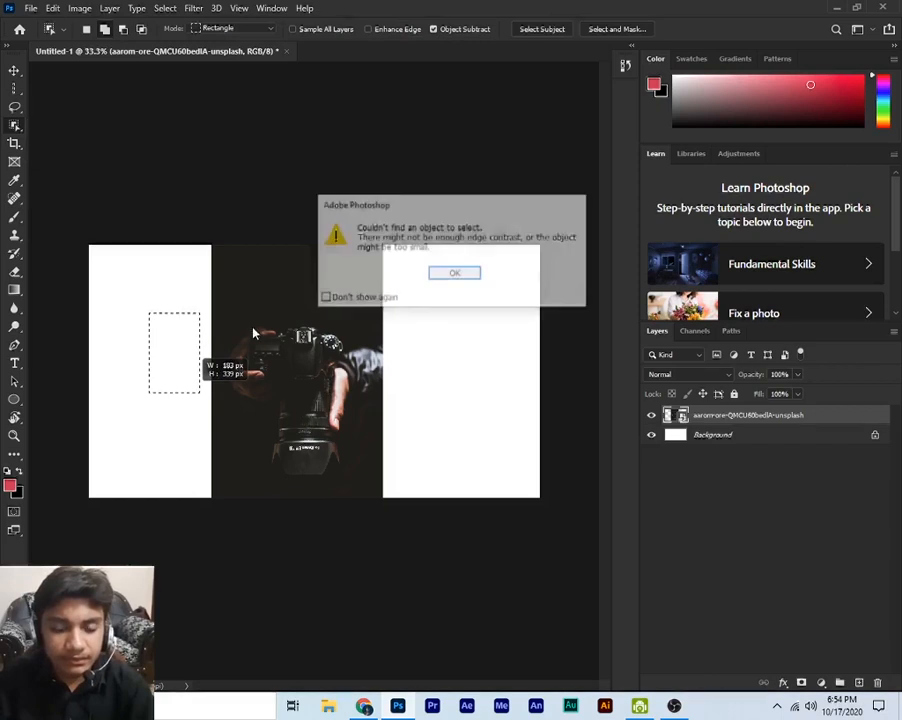
pyautogui.click(455, 274)
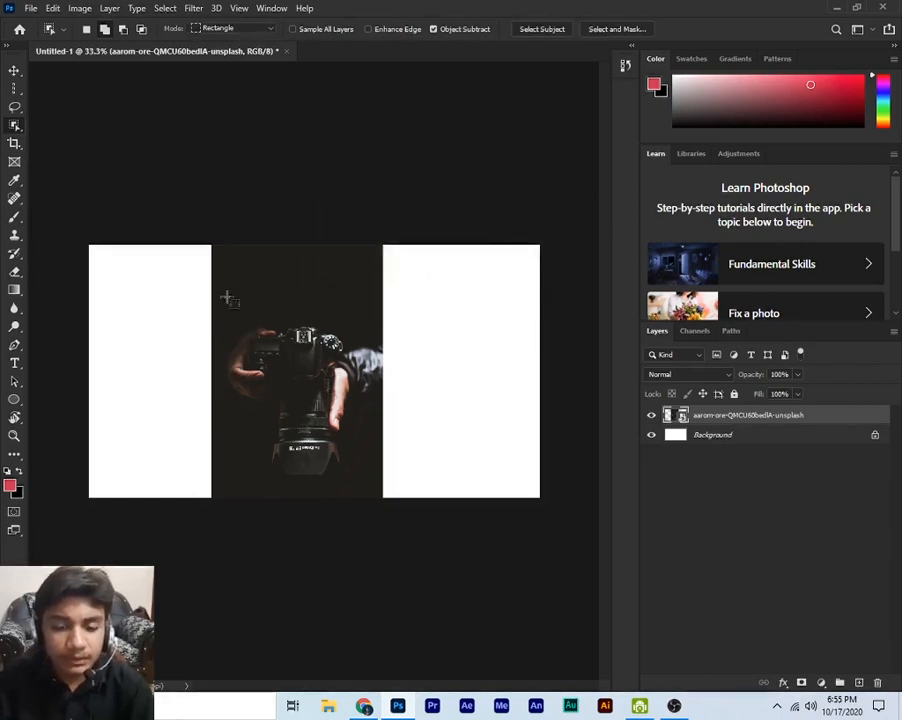
pyautogui.moveTo(215, 280); pyautogui.dragTo(384, 491)
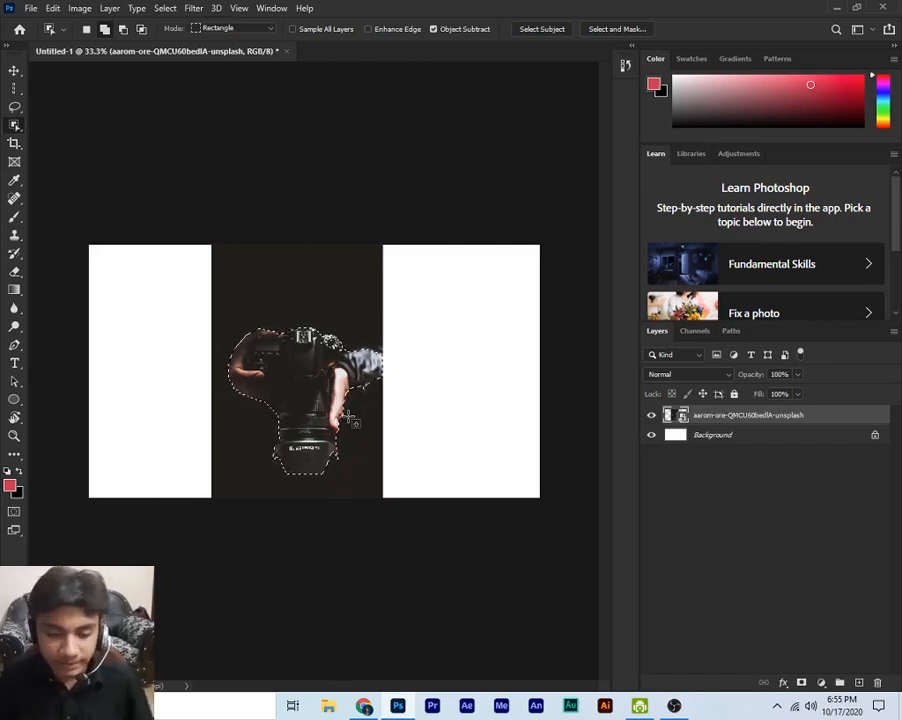
pyautogui.hotkey('ctrl', 'd')
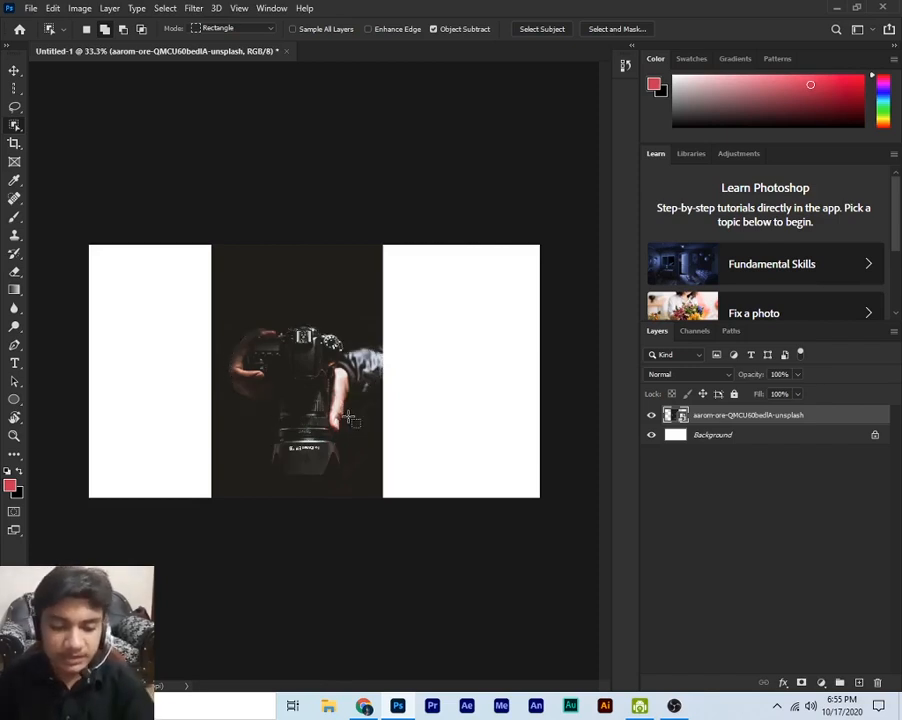
# Select the photo's dark tones with the Magic Wand tool by sampling the camera body, leaving the document unsaved.
pyautogui.rightClick(15, 125)
pyautogui.click(82, 153)
pyautogui.click(227, 298)
pyautogui.moveTo(312, 362); pyautogui.dragTo(297, 404)
pyautogui.hotkey('ctrl', 's')
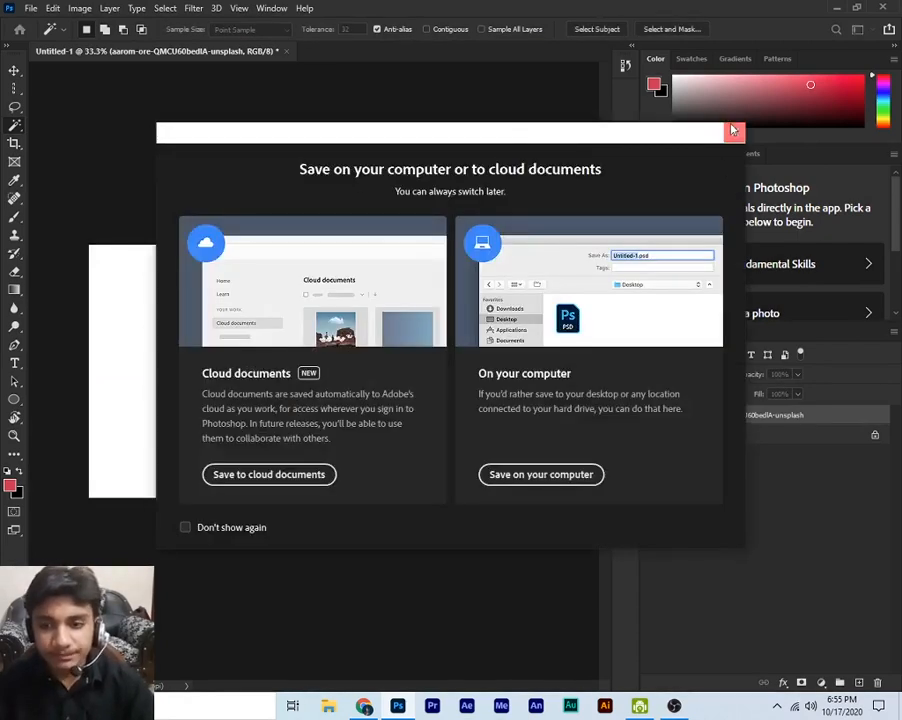
pyautogui.click(734, 131)
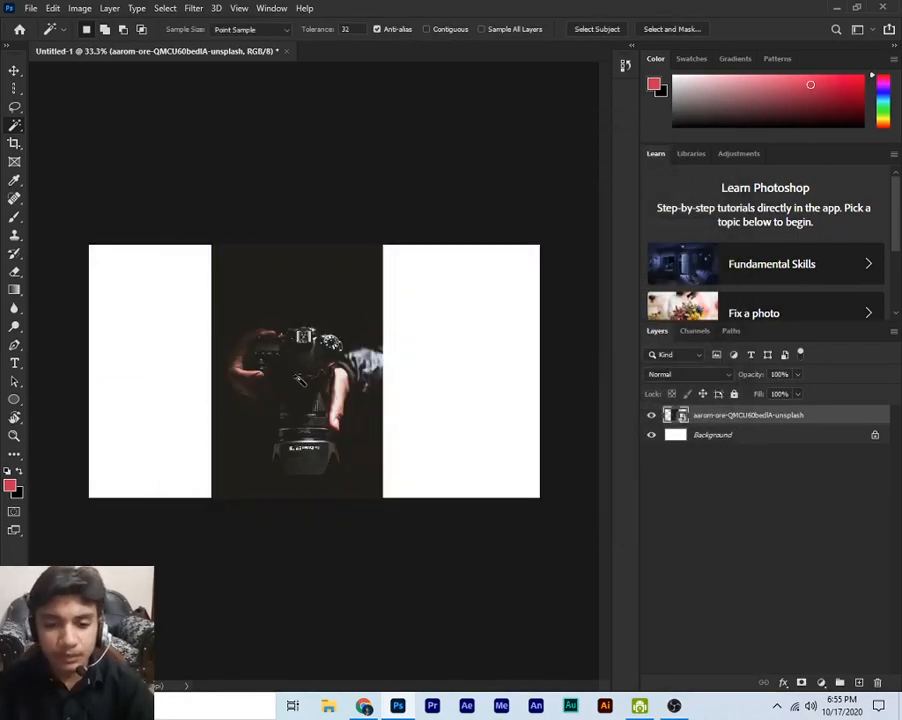
pyautogui.click(299, 380)
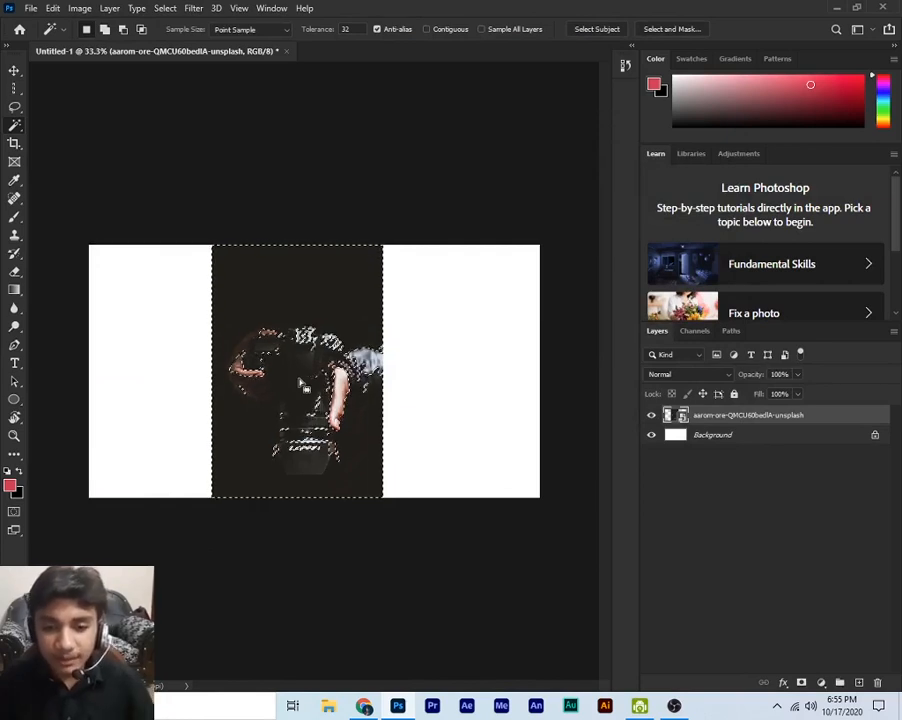